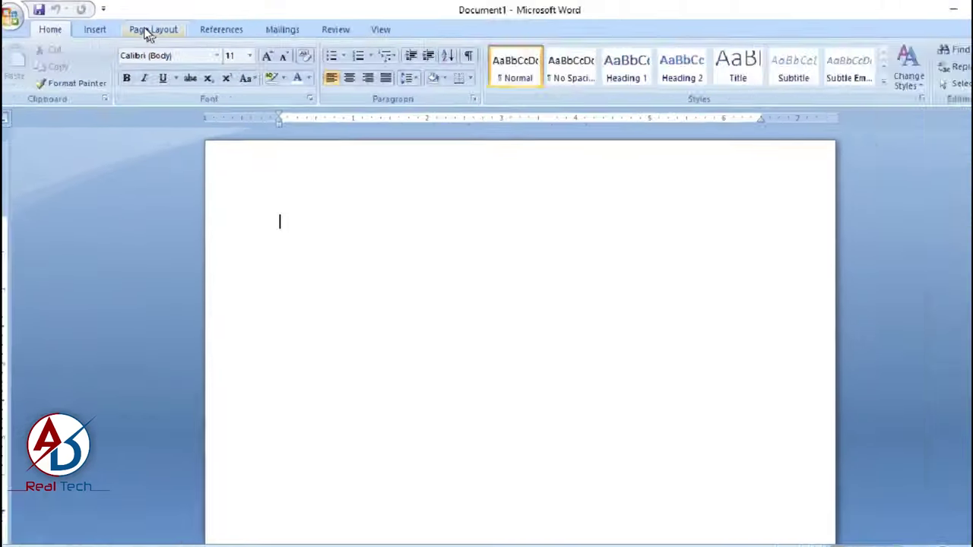
# Set Narrow half-inch margins and A4 paper size (8.27" x 11.69")
pyautogui.click(143, 29)
pyautogui.click(112, 70)
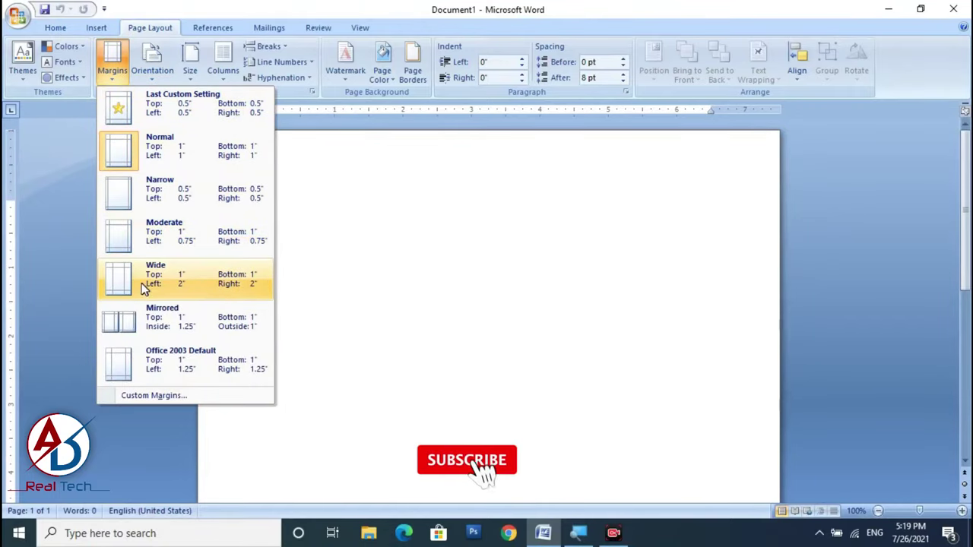
pyautogui.click(162, 204)
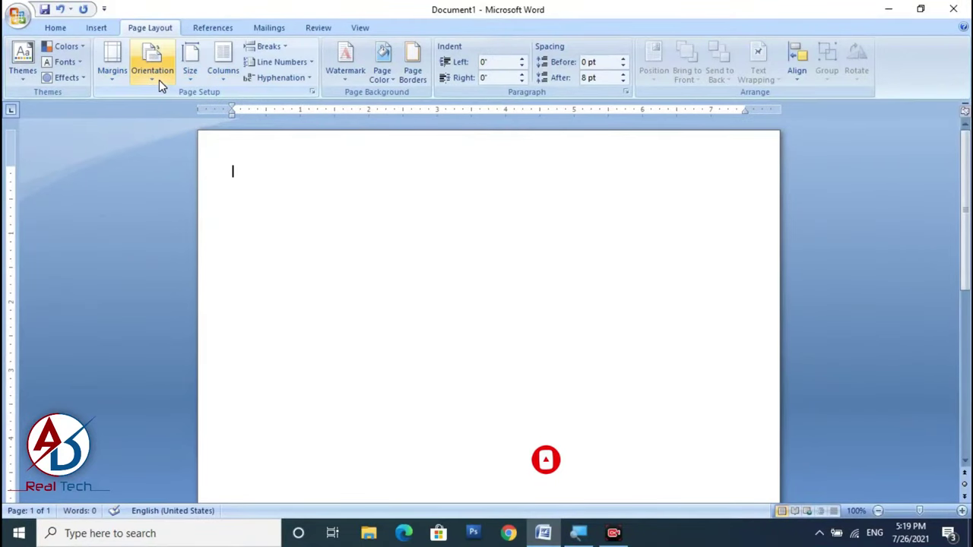
pyautogui.click(190, 69)
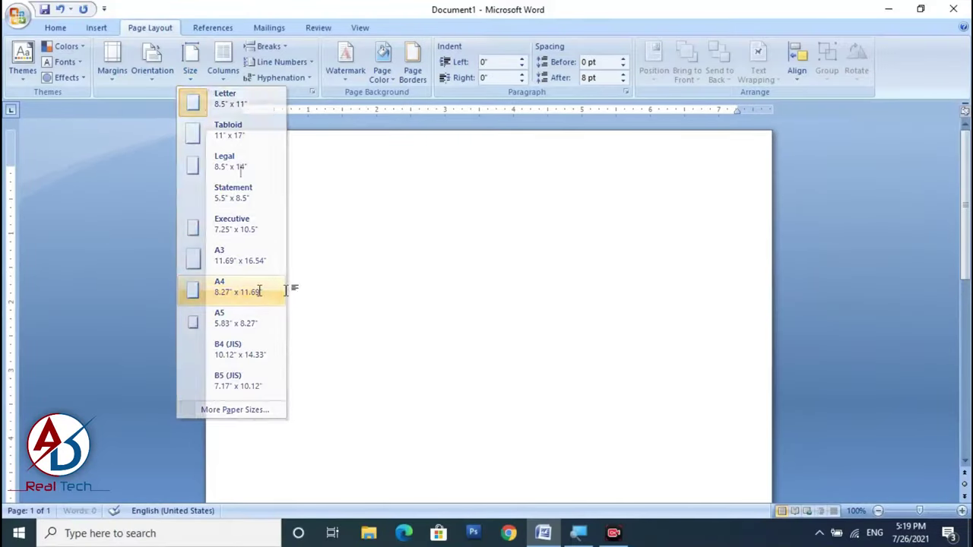
pyautogui.click(207, 294)
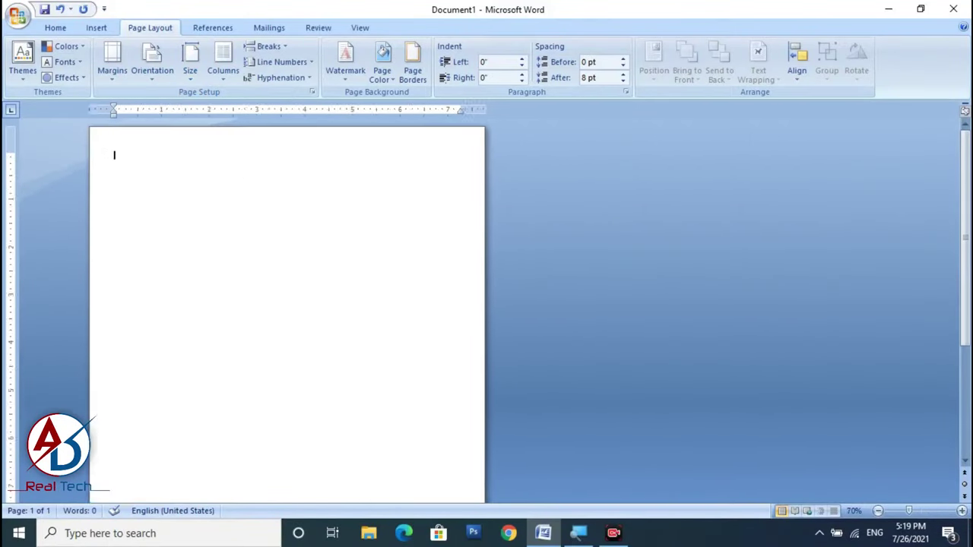
pyautogui.scroll(2, 486, 304)
pyautogui.scroll(-2, 487, 304)
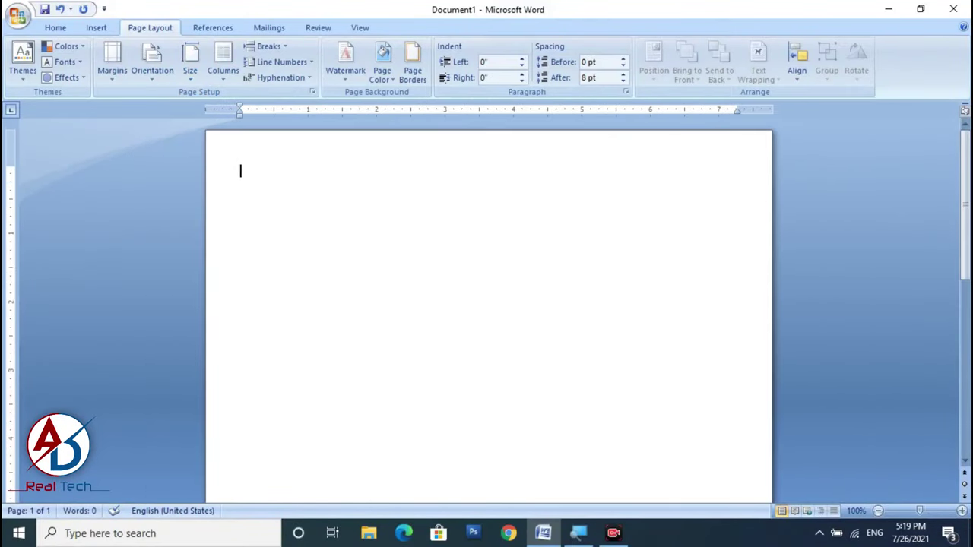
pyautogui.scroll(2, 487, 304)
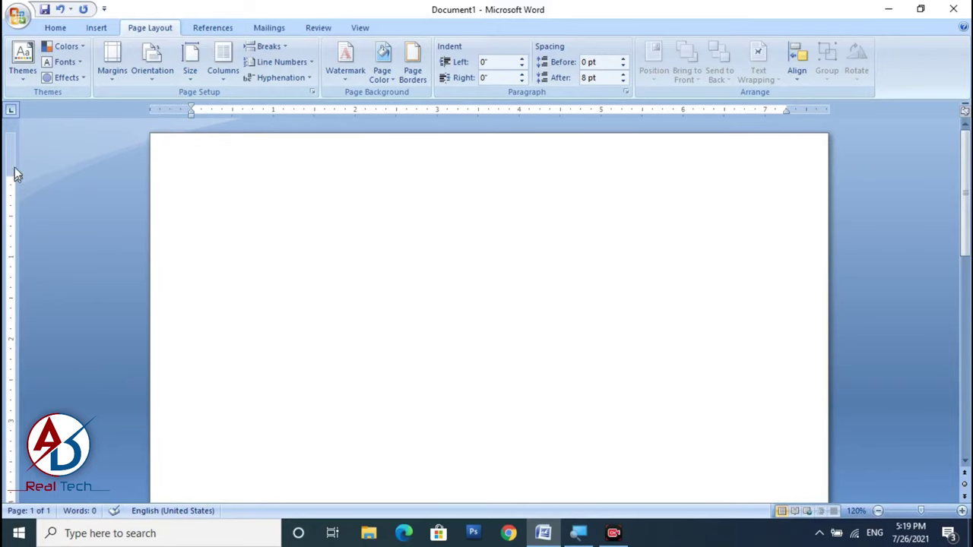
pyautogui.click(94, 31)
# Draw a straight horizontal line across the full page width below the header area
pyautogui.click(215, 68)
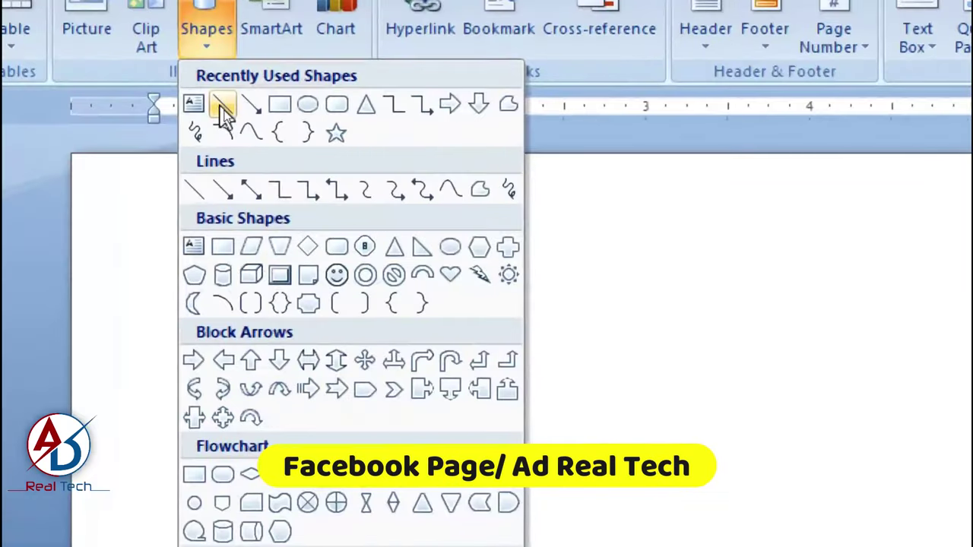
pyautogui.click(221, 106)
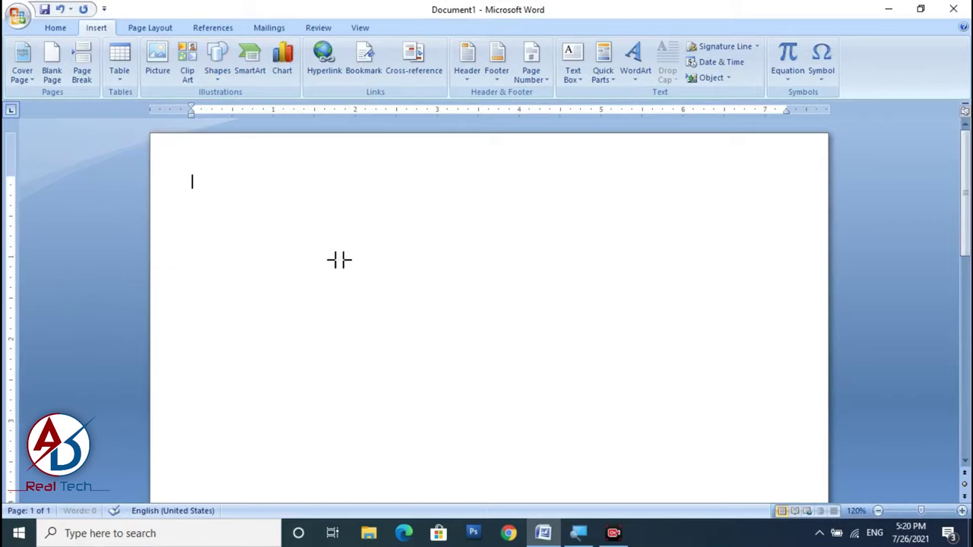
pyautogui.moveTo(337, 266); pyautogui.dragTo(811, 268)
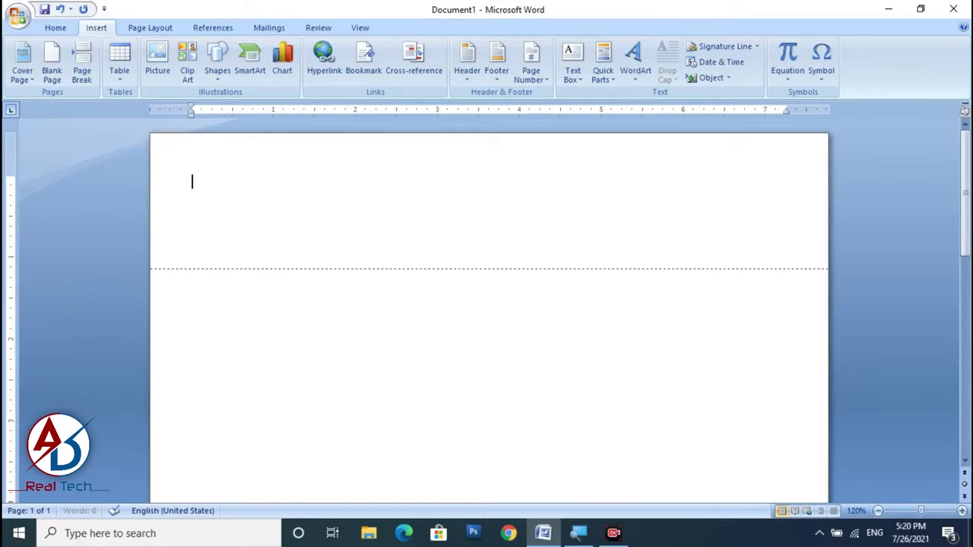
# Thicken the divider line's outline weight to 2¼ pt
pyautogui.click(492, 63)
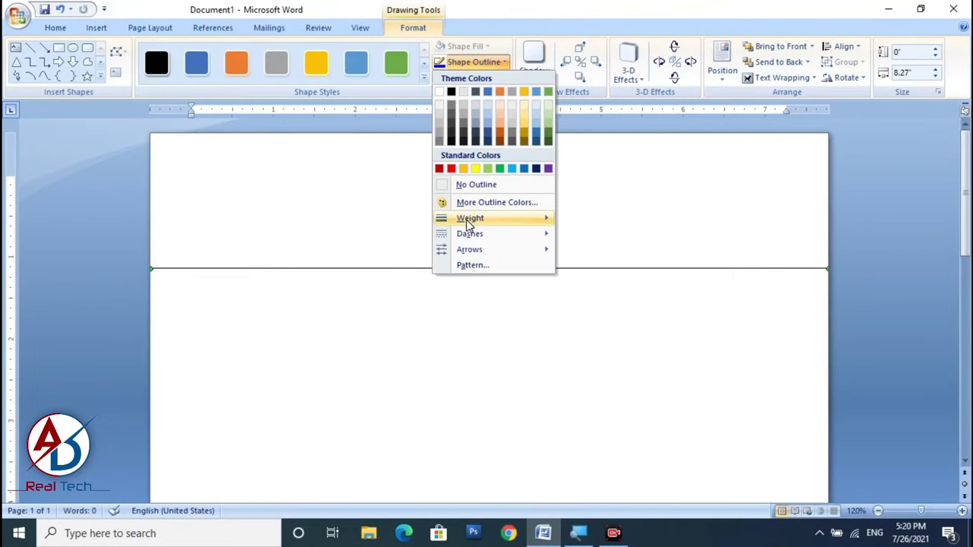
pyautogui.moveTo(469, 221)
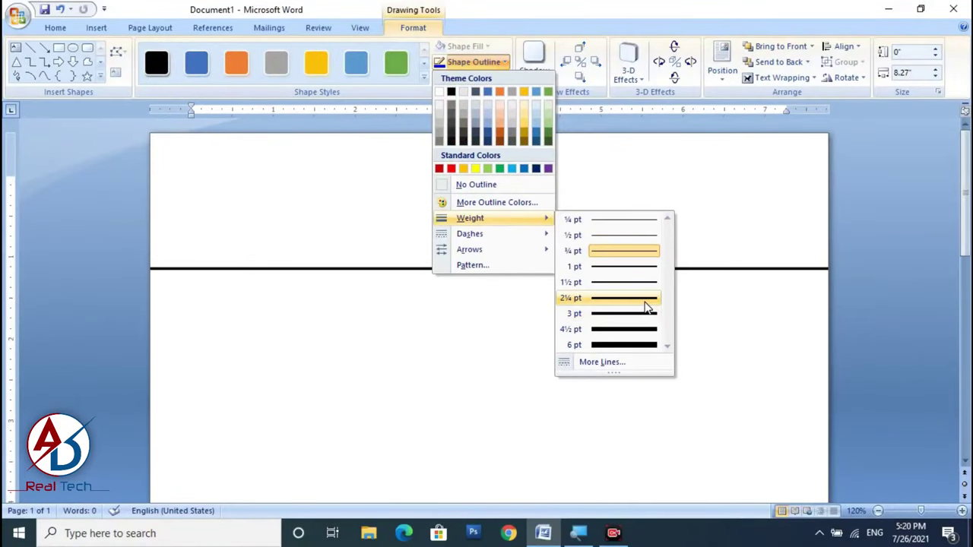
pyautogui.click(646, 298)
pyautogui.click(536, 309)
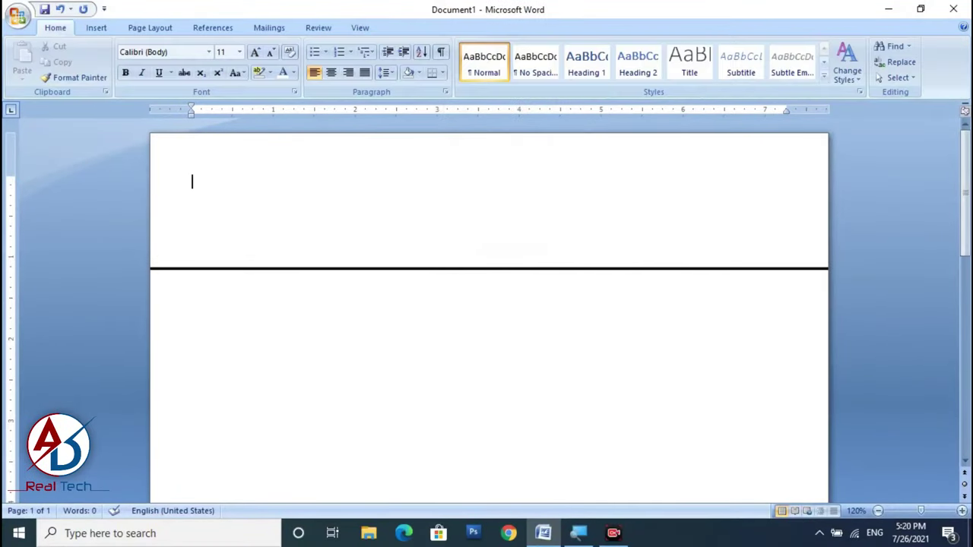
pyautogui.scroll(-6, 536, 309)
pyautogui.scroll(-2, 519, 319)
pyautogui.scroll(-1, 462, 336)
pyautogui.scroll(4, 444, 336)
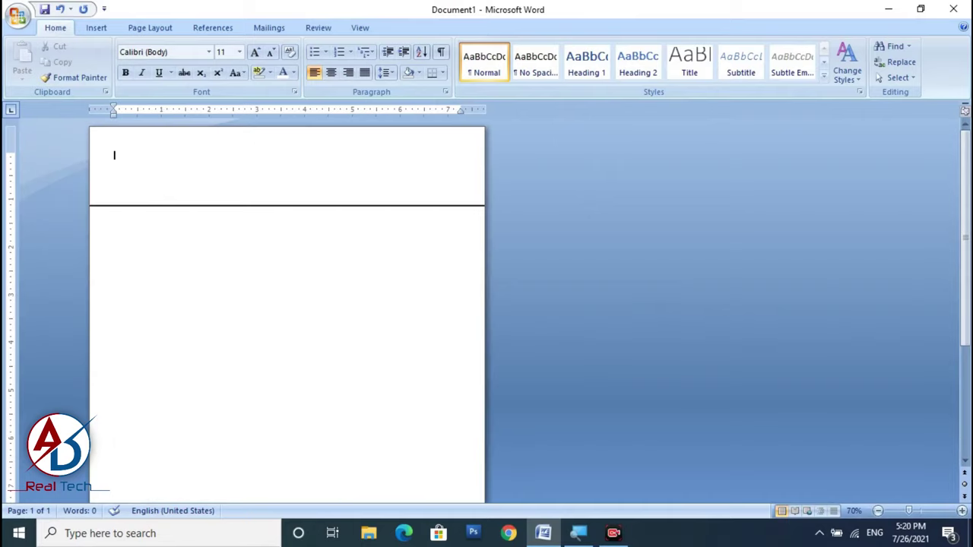
pyautogui.scroll(3, 266, 295)
pyautogui.scroll(1, 403, 331)
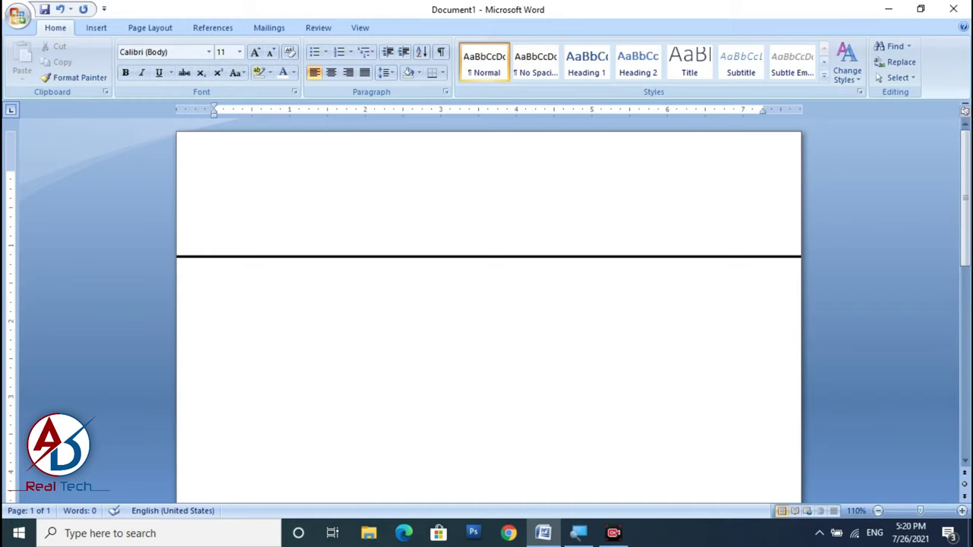
pyautogui.click(96, 28)
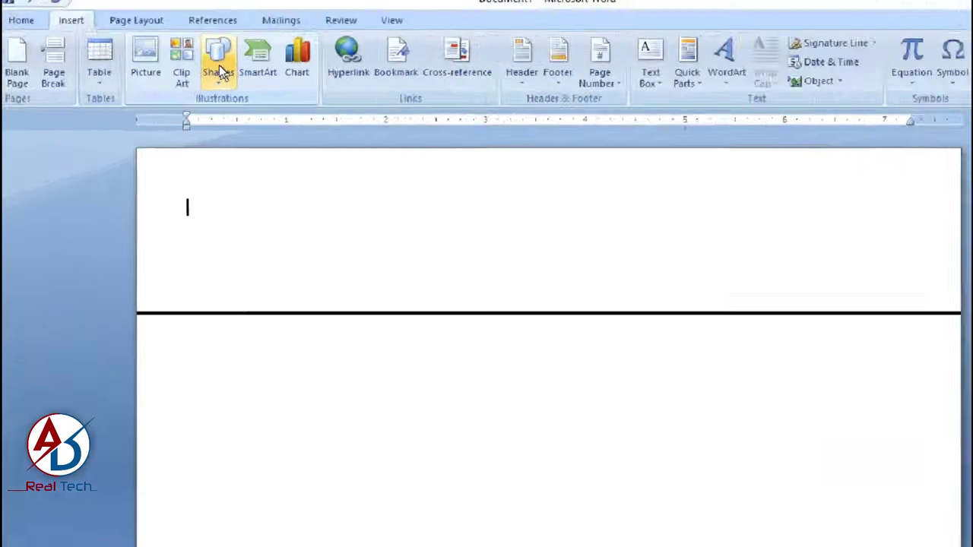
# Draw a text box in the top-left header area, using No Spacing style and Verdana font
pyautogui.click(220, 69)
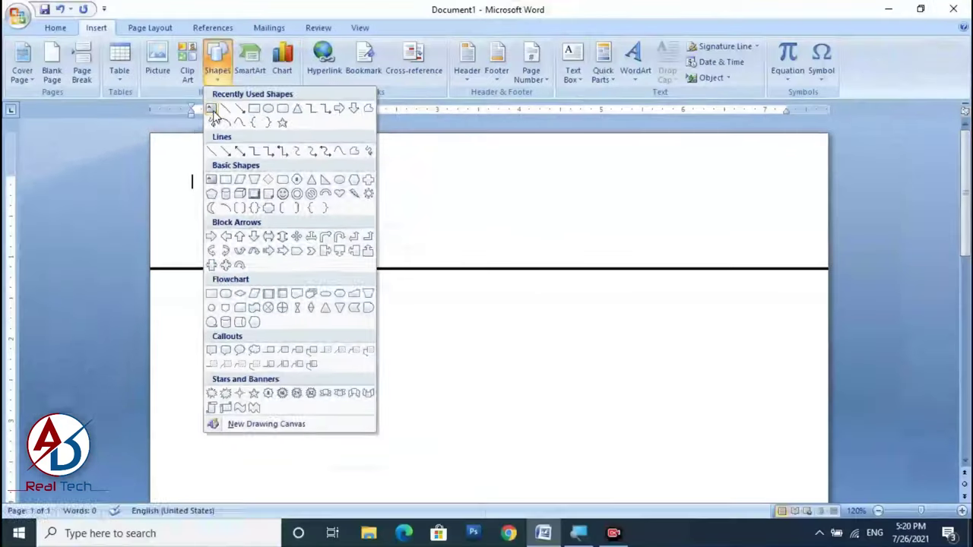
pyautogui.click(212, 111)
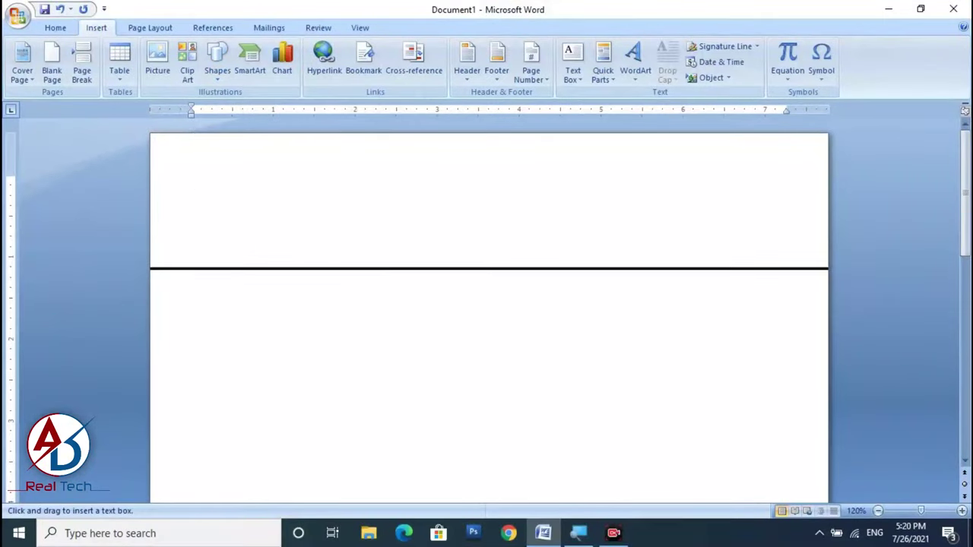
pyautogui.moveTo(157, 142); pyautogui.dragTo(438, 260)
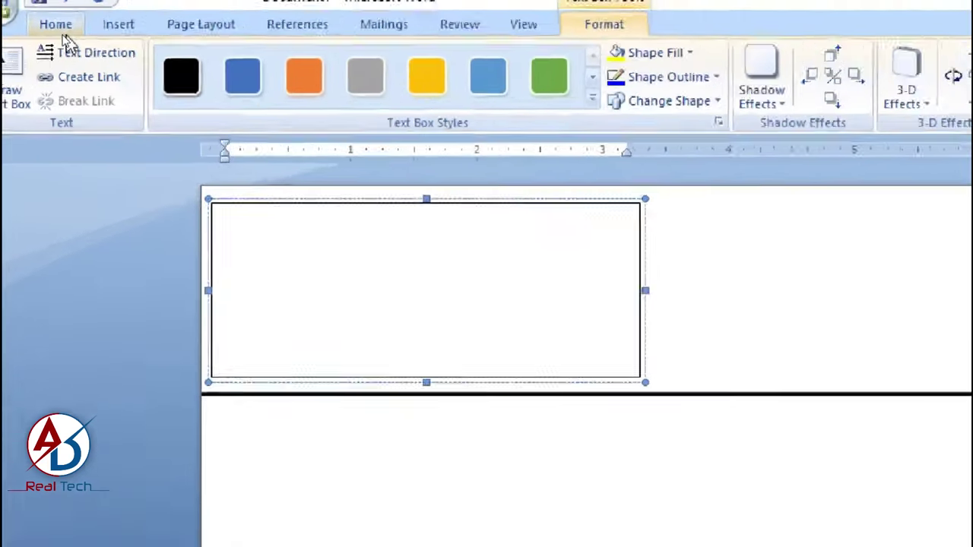
pyautogui.click(61, 32)
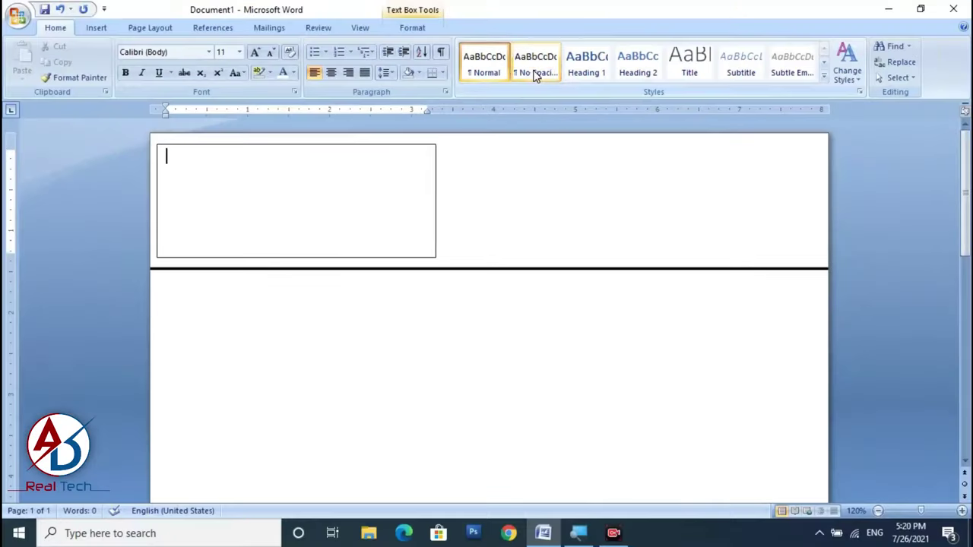
pyautogui.click(535, 74)
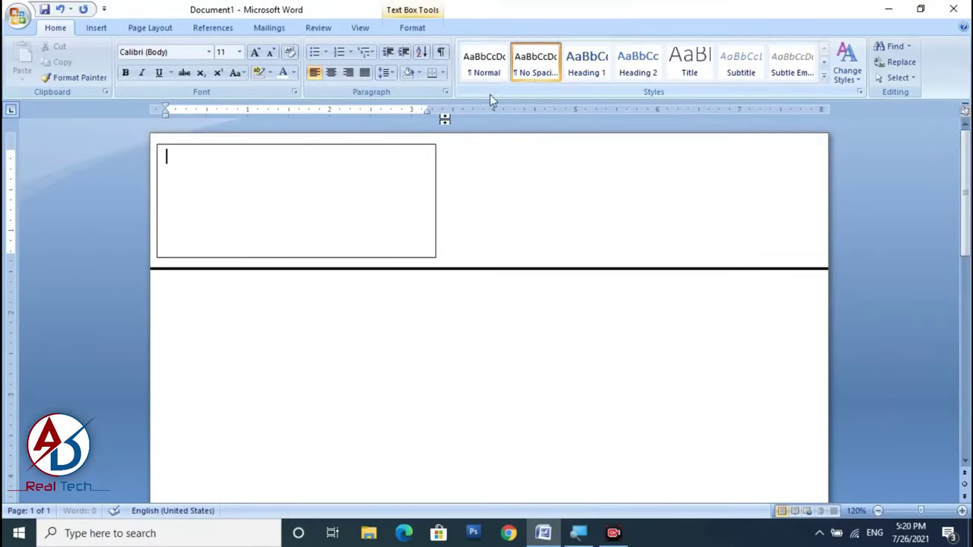
pyautogui.click(209, 53)
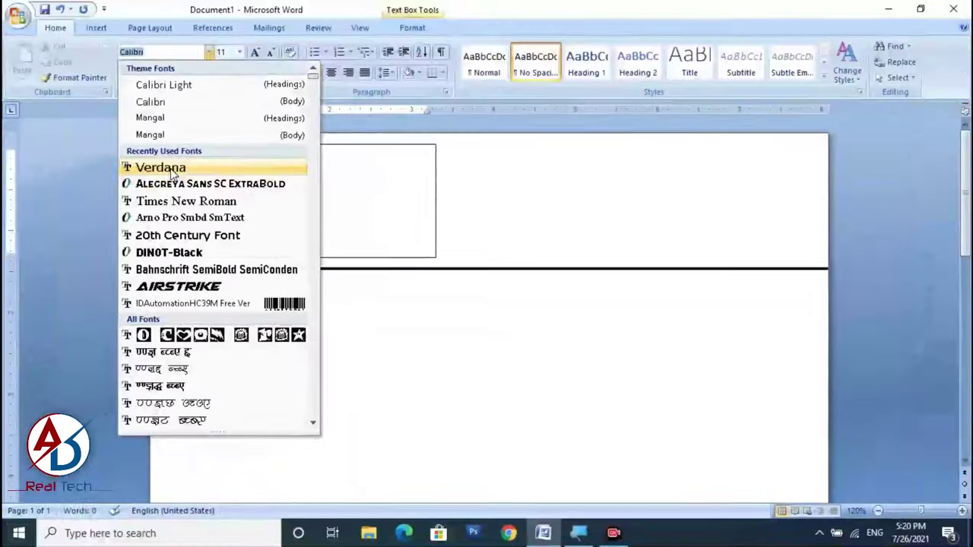
pyautogui.click(164, 169)
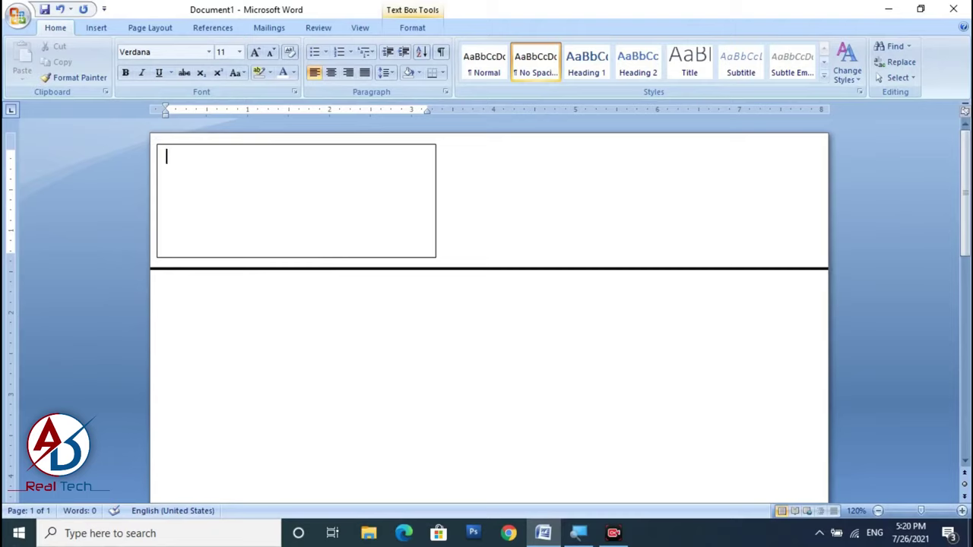
pyautogui.write('h')
# Type 'Homeo', the doctor's full name, and the BSC, DHMS qualifications on separate lines
pyautogui.press('BackSpace')
pyautogui.write('Homeo')
pyautogui.press('Return')
pyautogui.write('Dr,')
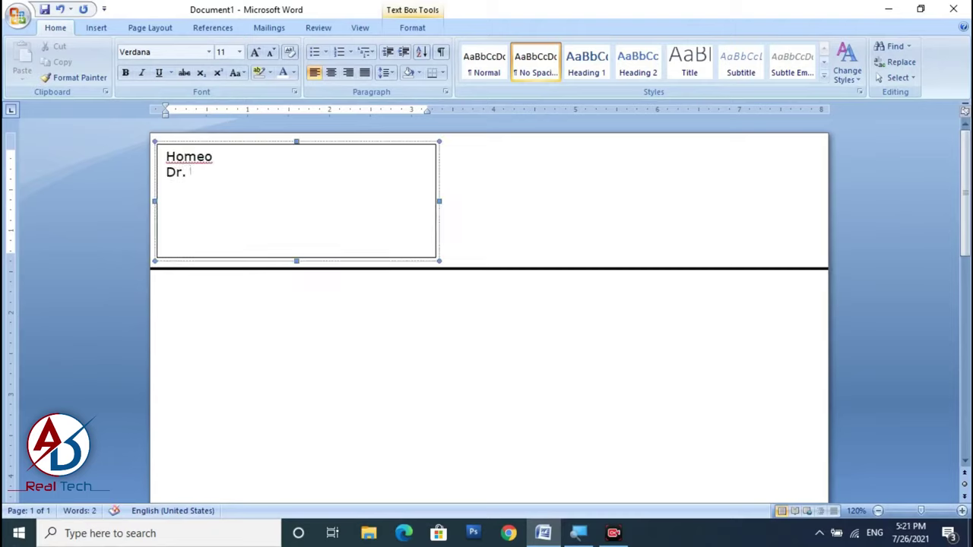
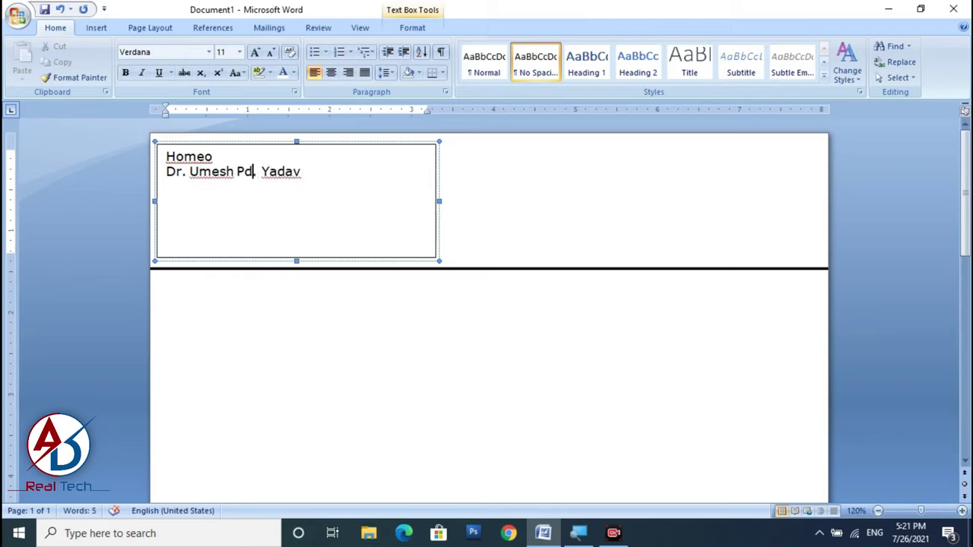
pyautogui.write('Kumar')
pyautogui.press('End')
pyautogui.press('Return')
pyautogui.write('Bsc')
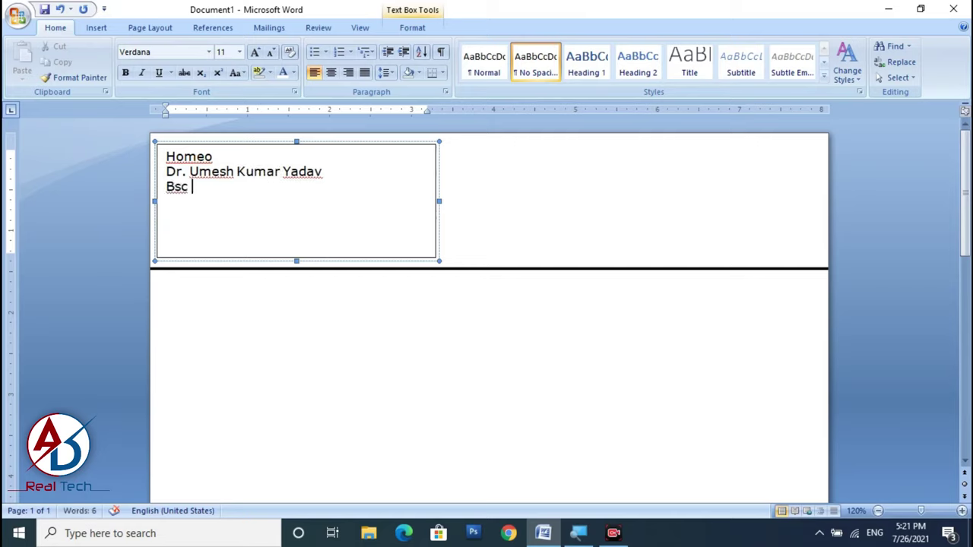
pyautogui.press('BackSpace')
pyautogui.press('BackSpace')
pyautogui.press('BackSpace')
pyautogui.write('DH')
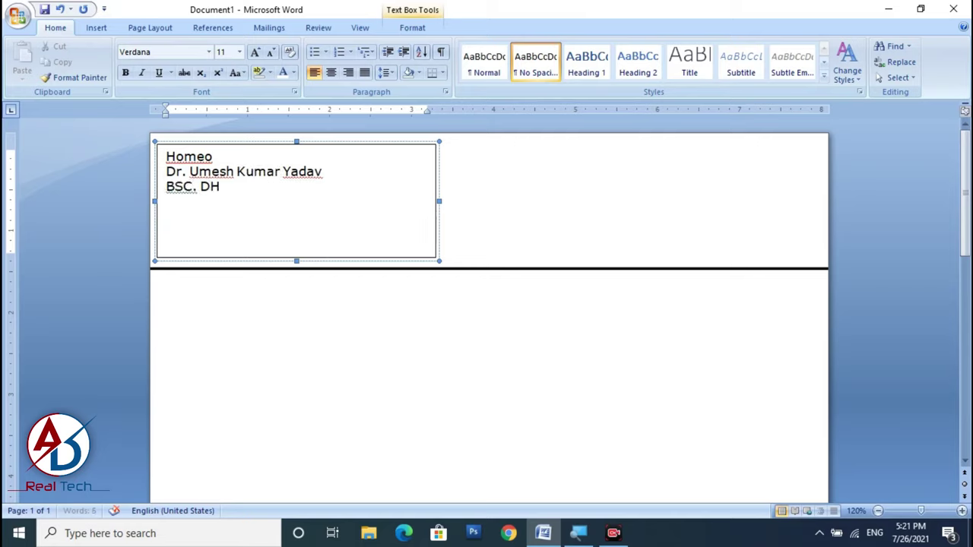
pyautogui.write('MS')
# Add RHMP, the doctor's e-mail without a hyperlink, and a 'Reg:' registration number line
pyautogui.press('BackSpace')
pyautogui.write(', ')
pyautogui.write('RHMP ')
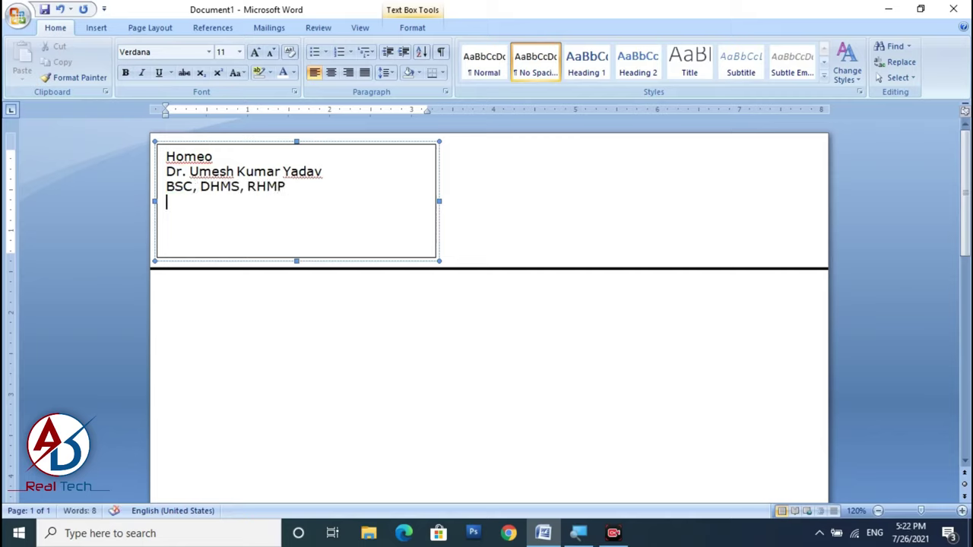
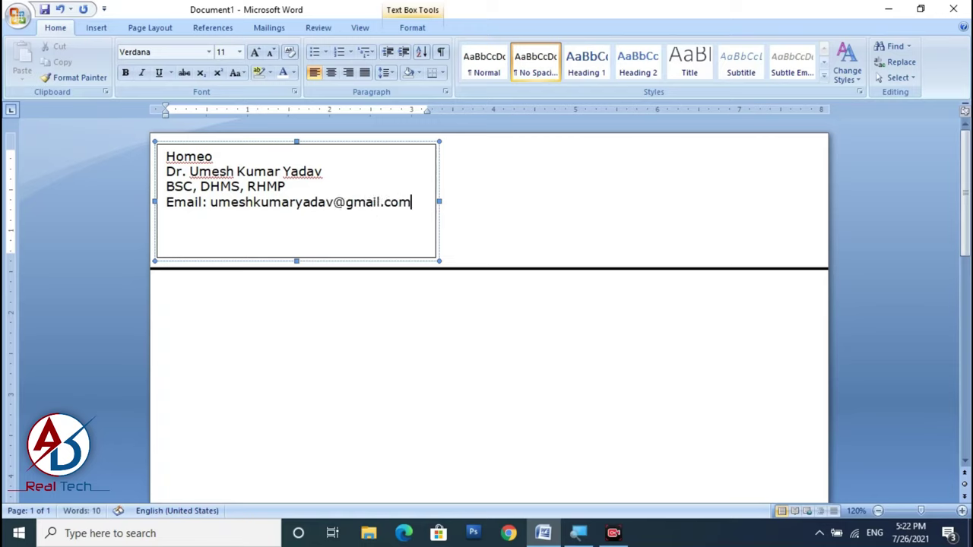
pyautogui.press('Return')
pyautogui.hotkey('ctrl', 'z')
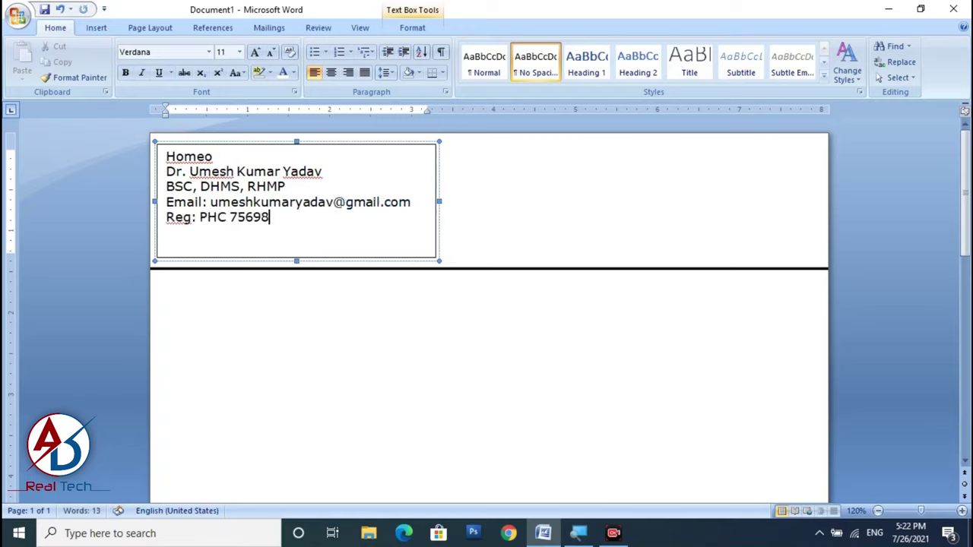
# Set the header text box's line spacing to 1.15
pyautogui.click(182, 243)
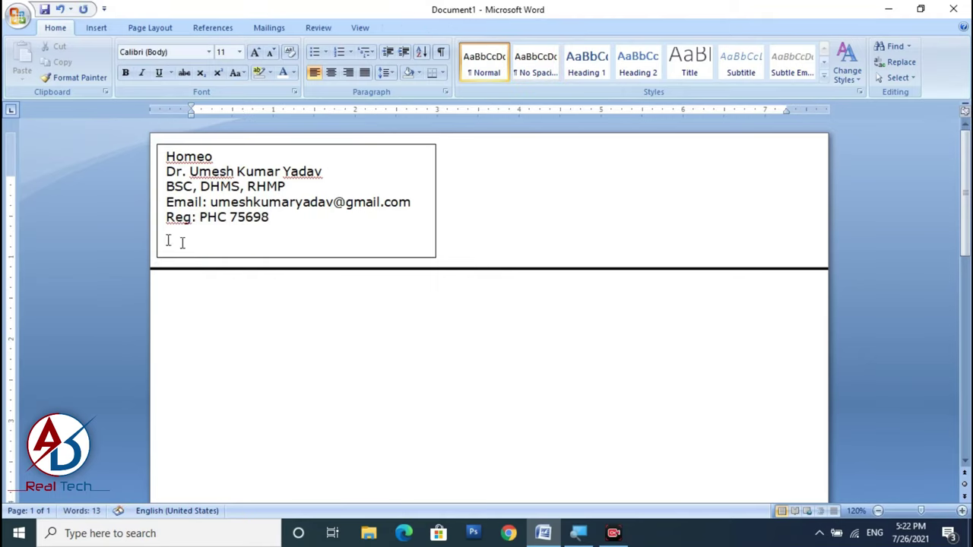
pyautogui.click(281, 145)
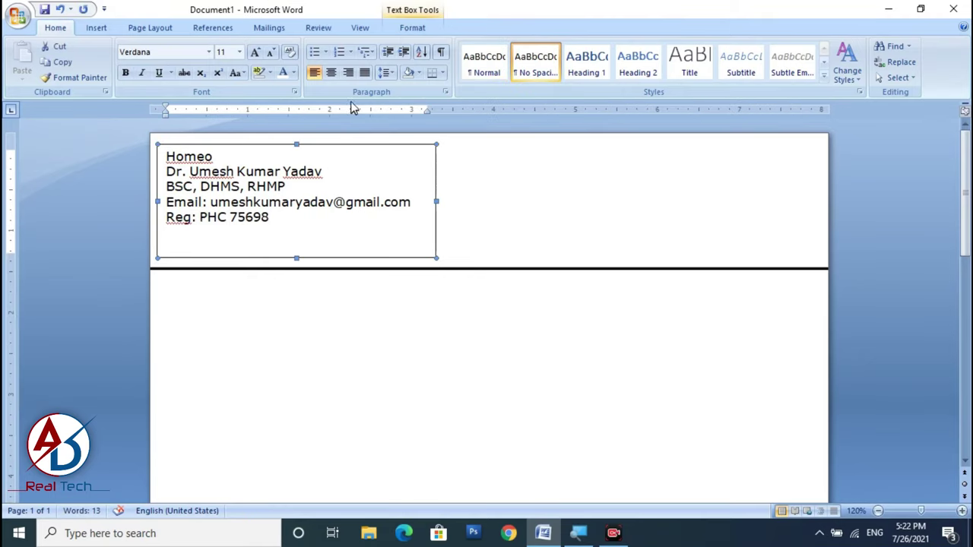
pyautogui.click(393, 73)
pyautogui.click(404, 104)
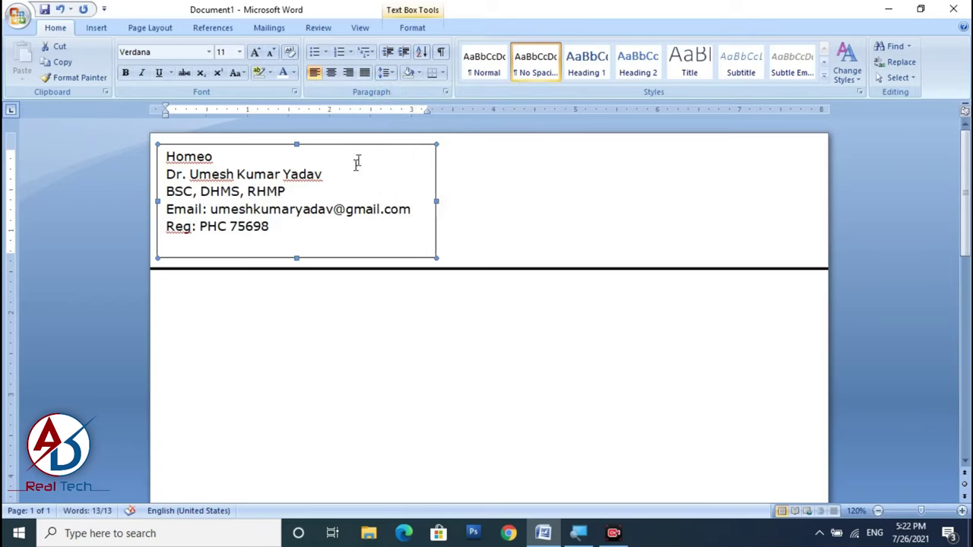
# Remove the text box's outline and shift it slightly right
pyautogui.click(412, 29)
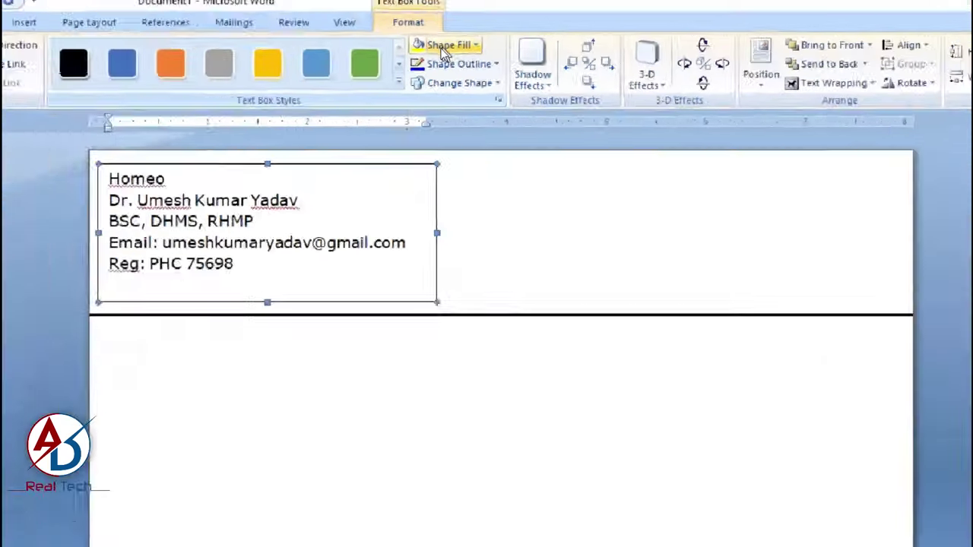
pyautogui.click(443, 48)
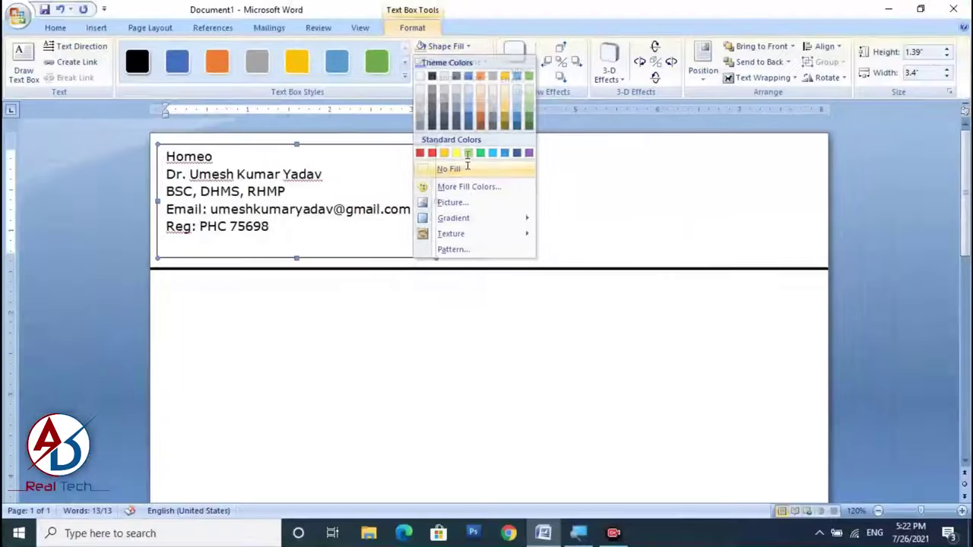
pyautogui.click(451, 62)
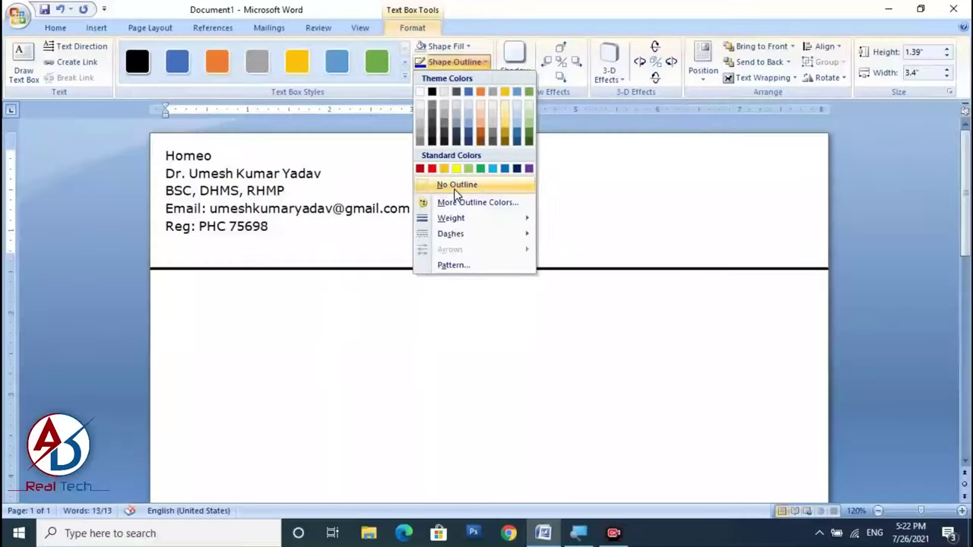
pyautogui.click(448, 185)
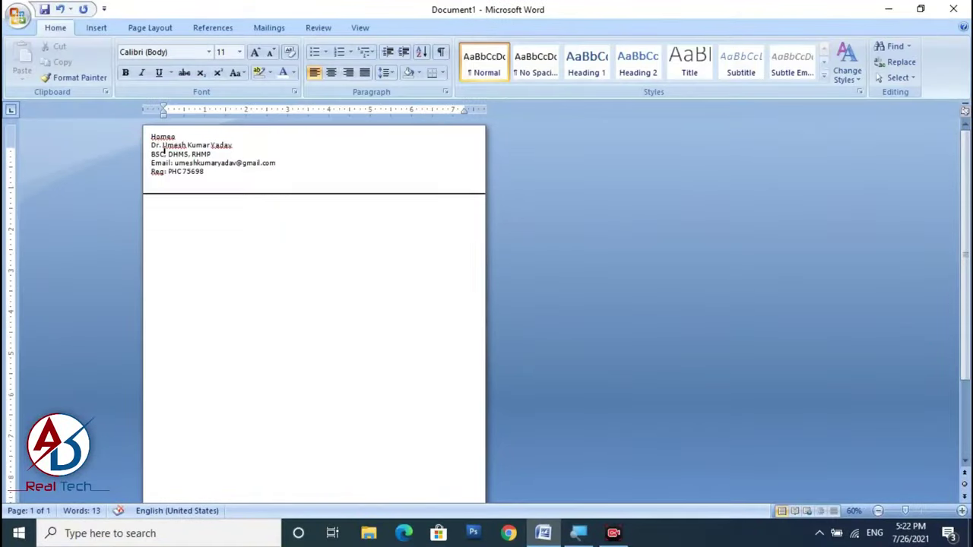
pyautogui.click(388, 193)
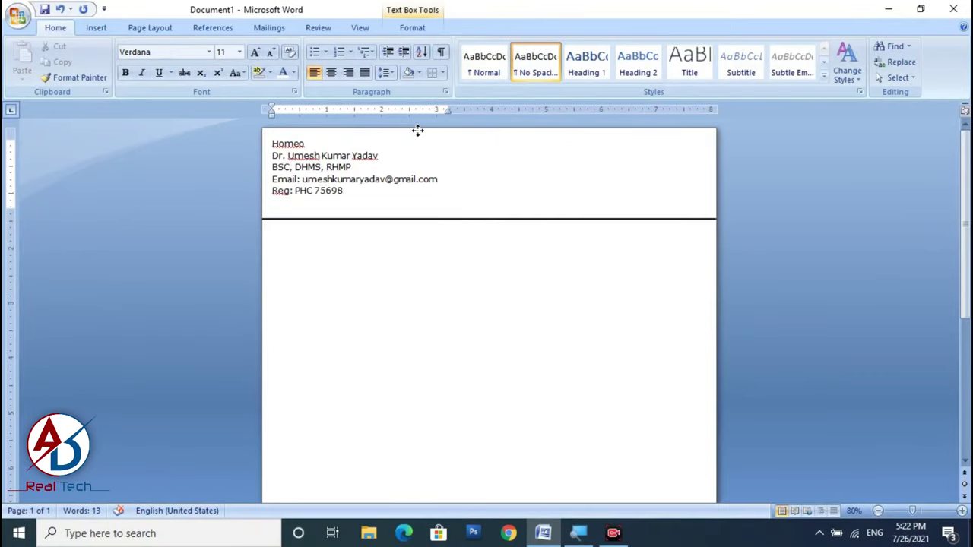
pyautogui.moveTo(416, 131); pyautogui.dragTo(426, 131)
pyautogui.scroll(2, 410, 199)
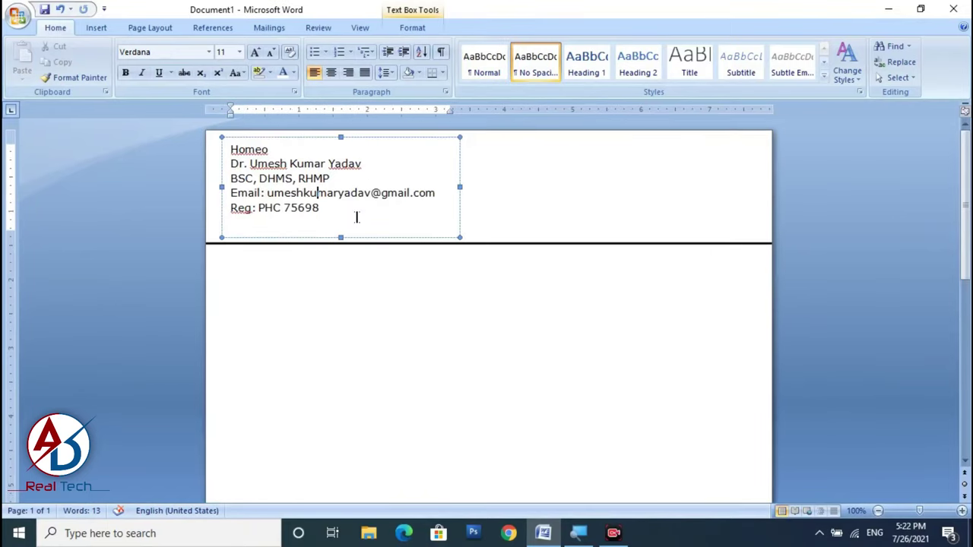
# Expand the character spacing of all the box's text by 0.4 pt
pyautogui.moveTo(356, 215); pyautogui.dragTo(231, 146)
pyautogui.click(296, 91)
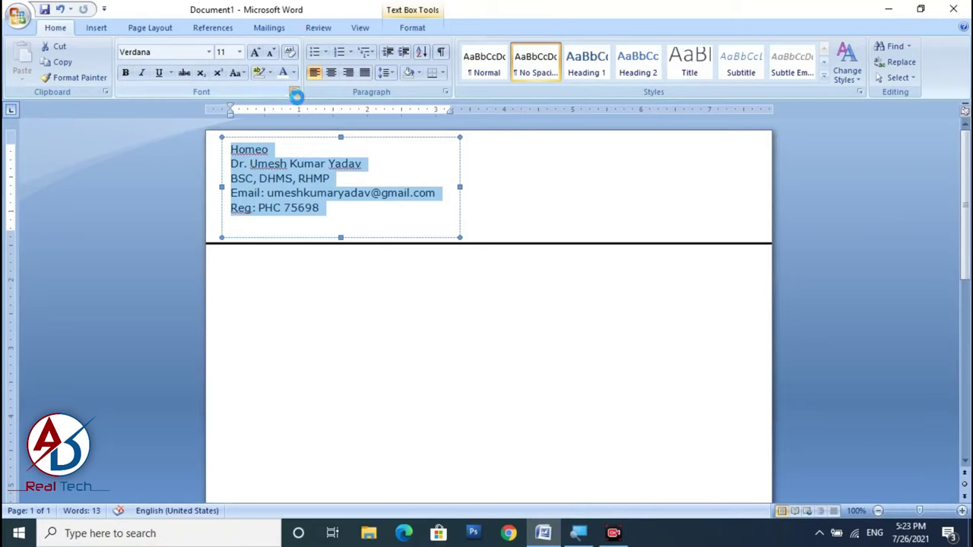
pyautogui.click(423, 85)
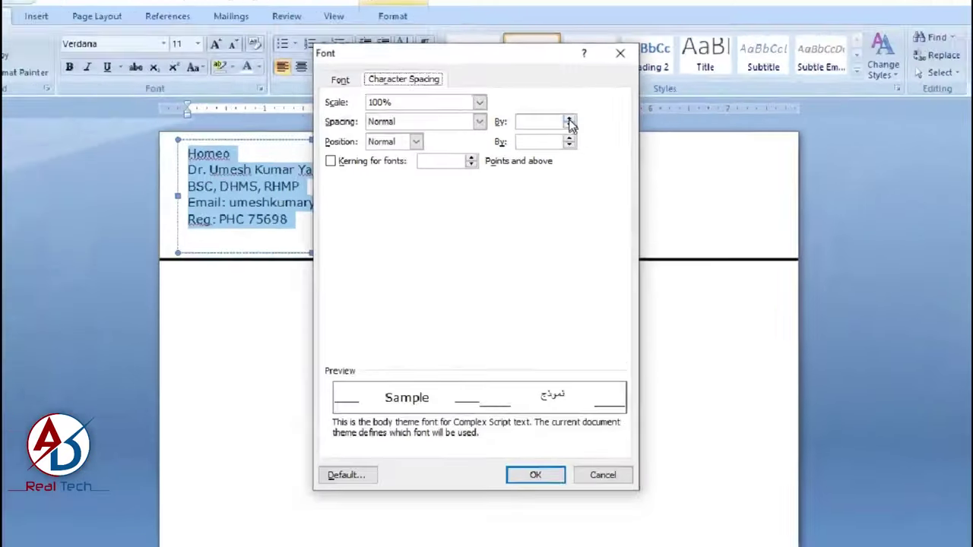
pyautogui.click(569, 119)
pyautogui.click(569, 119)
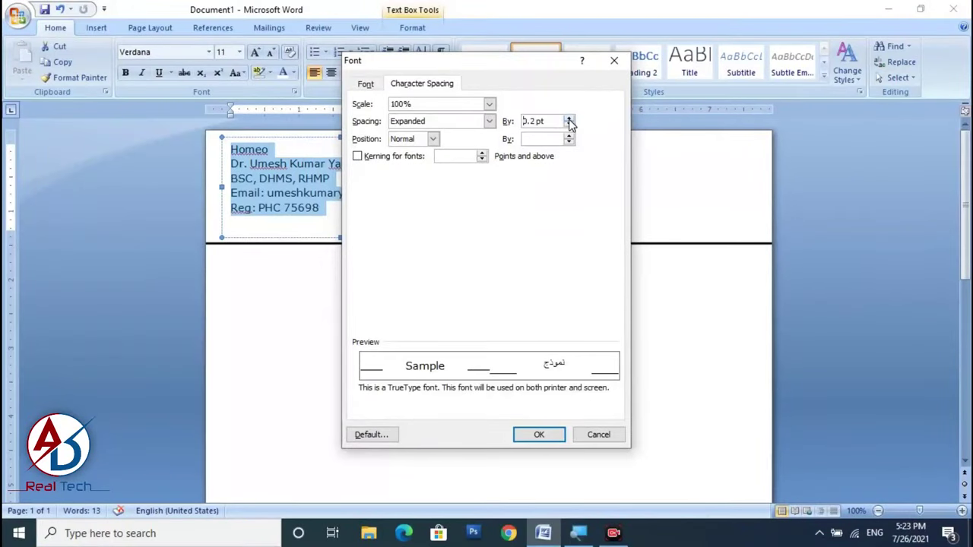
pyautogui.click(569, 120)
pyautogui.click(569, 120)
pyautogui.click(541, 434)
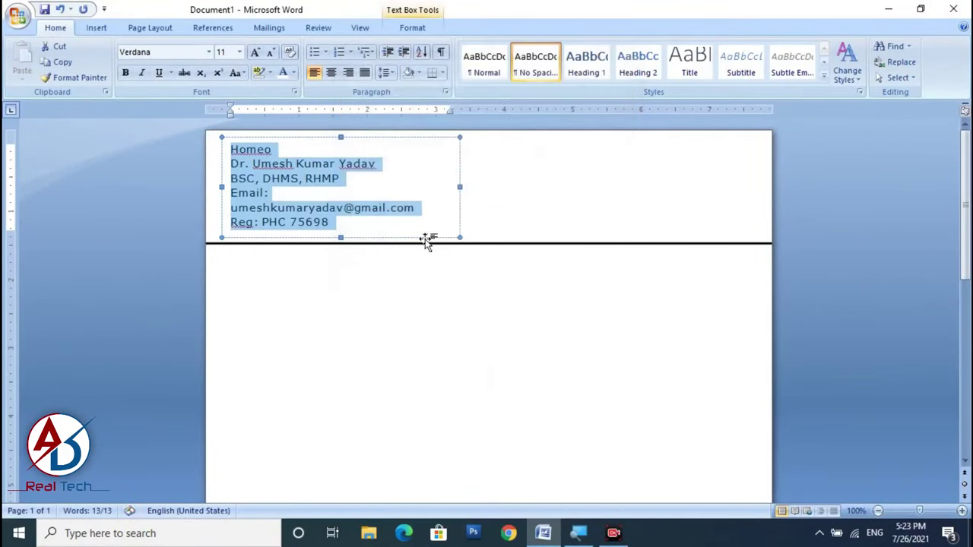
# Widen the text box so the e-mail line fits, then move it slightly left
pyautogui.click(428, 222)
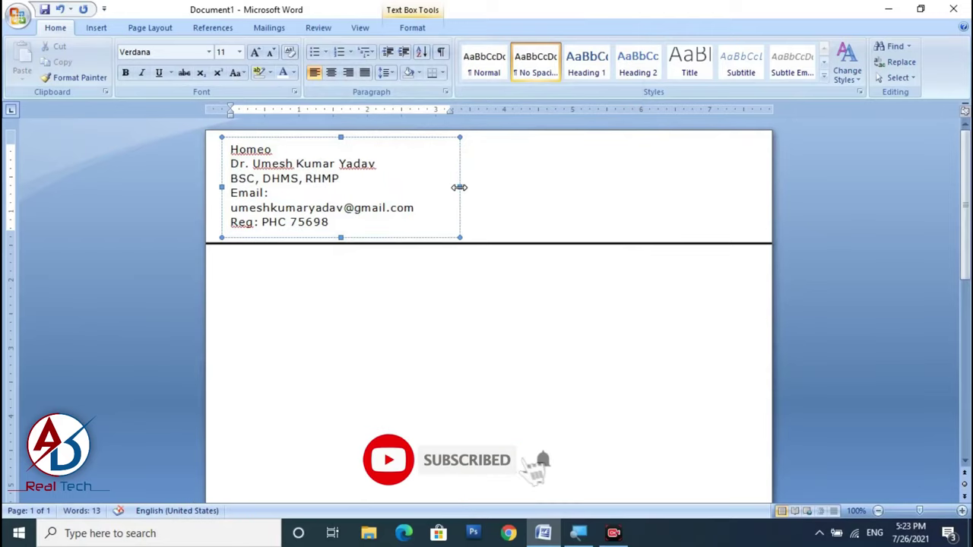
pyautogui.moveTo(459, 187); pyautogui.dragTo(474, 186)
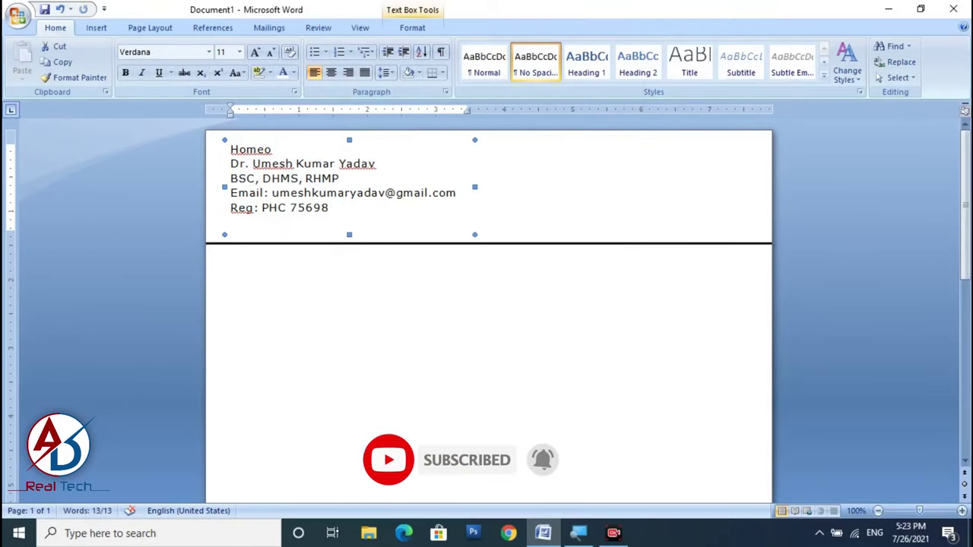
pyautogui.click(232, 222)
pyautogui.moveTo(387, 137); pyautogui.dragTo(376, 138)
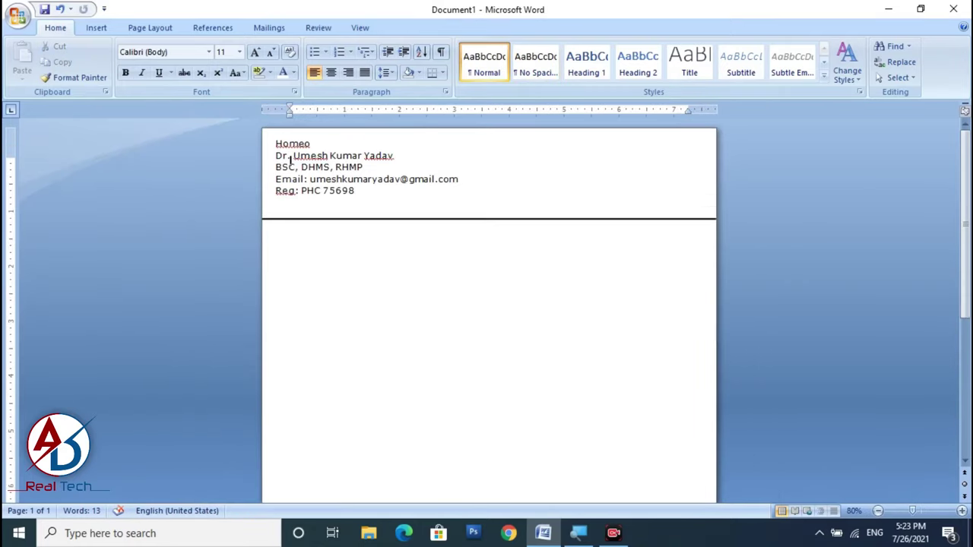
# Nudge the divider line up two steps, just below the doctor's details
pyautogui.click(351, 190)
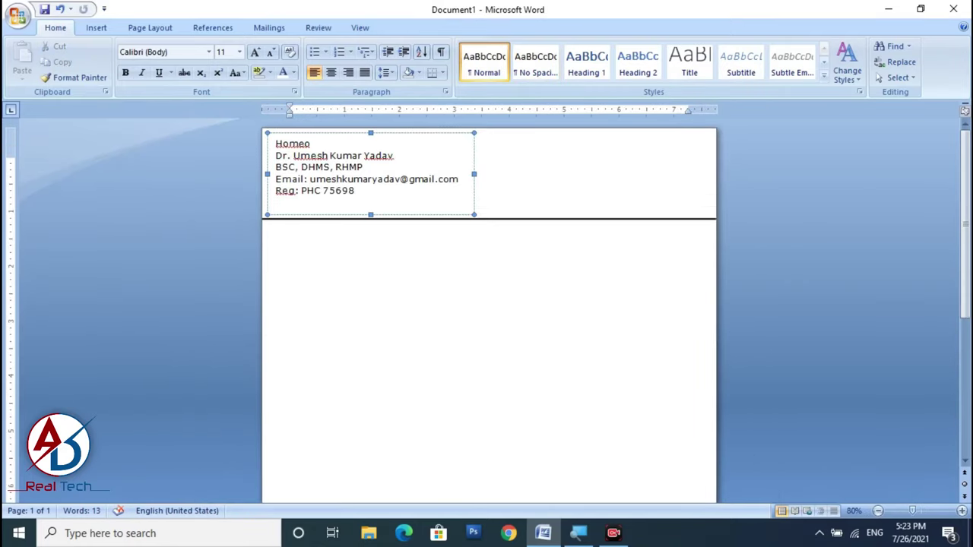
pyautogui.click(395, 218)
pyautogui.press('Up')
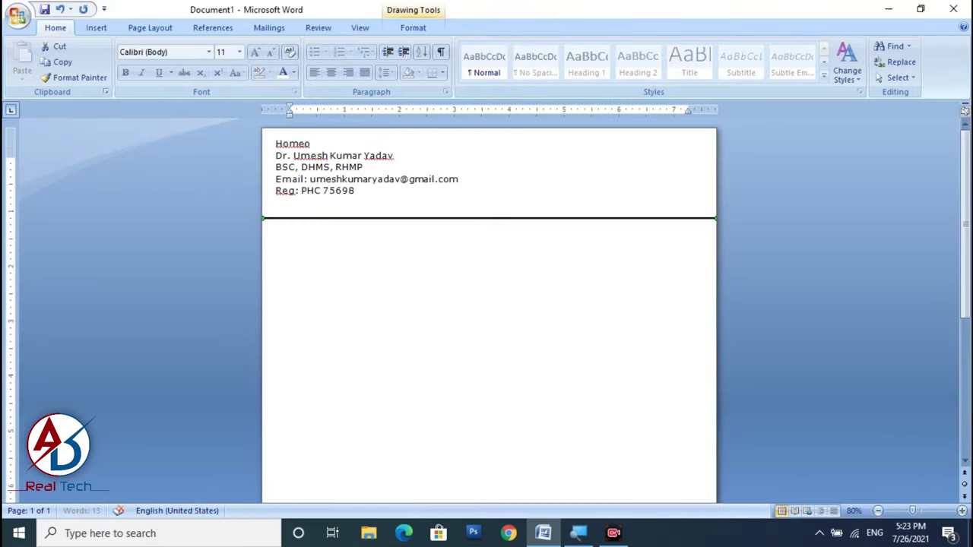
pyautogui.press('Up')
pyautogui.press('Up')
pyautogui.press('Up')
pyautogui.press('Up')
pyautogui.press('Up')
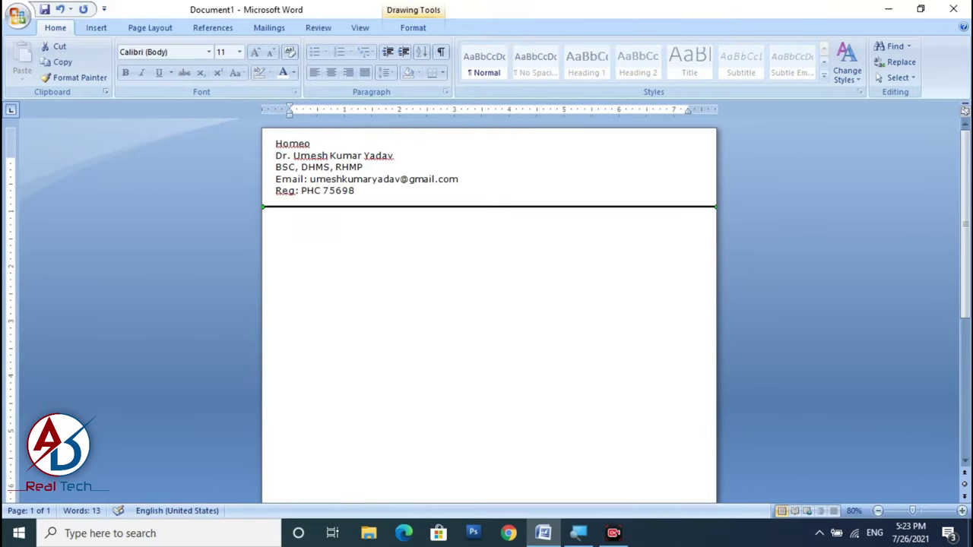
pyautogui.click(429, 256)
pyautogui.scroll(-4, 427, 279)
pyautogui.scroll(6, 325, 321)
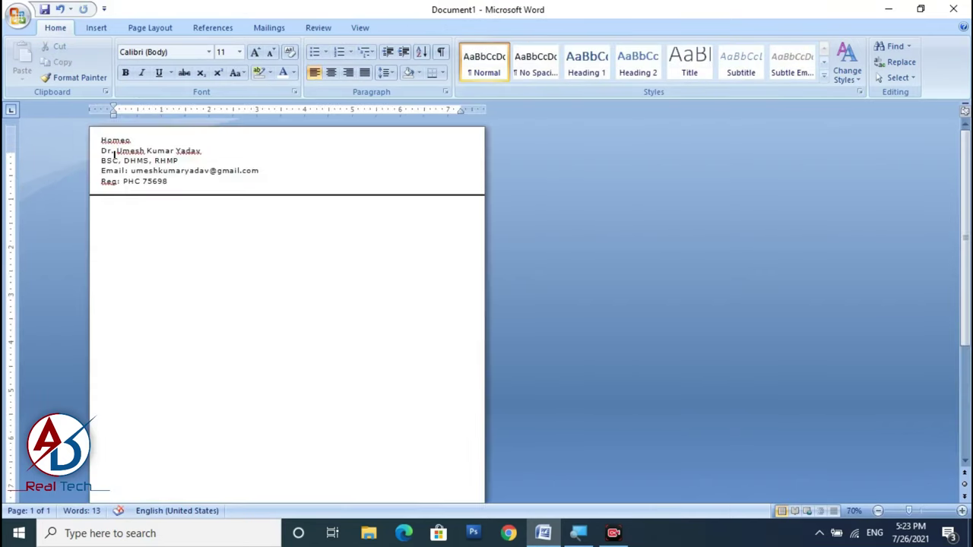
pyautogui.scroll(1, 215, 177)
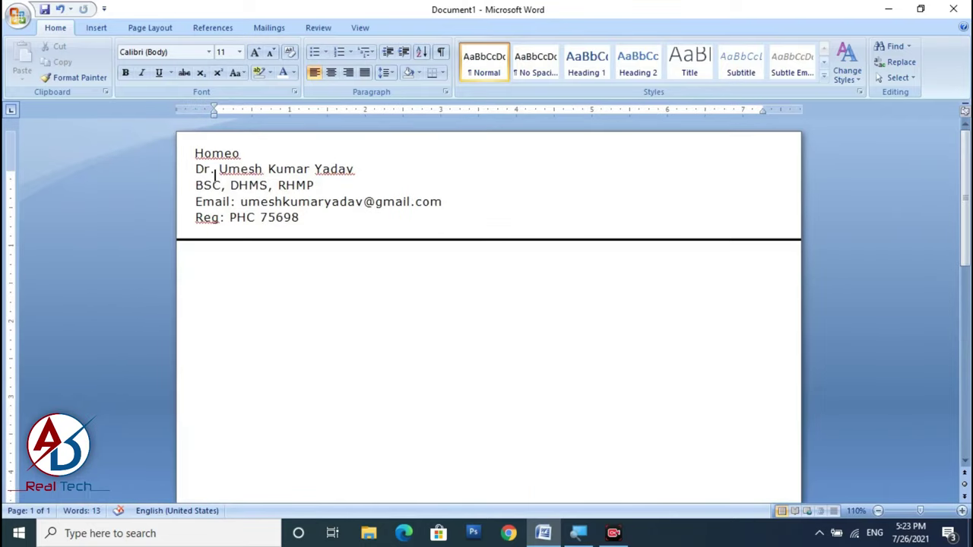
pyautogui.scroll(-3, 214, 176)
pyautogui.scroll(2, 214, 176)
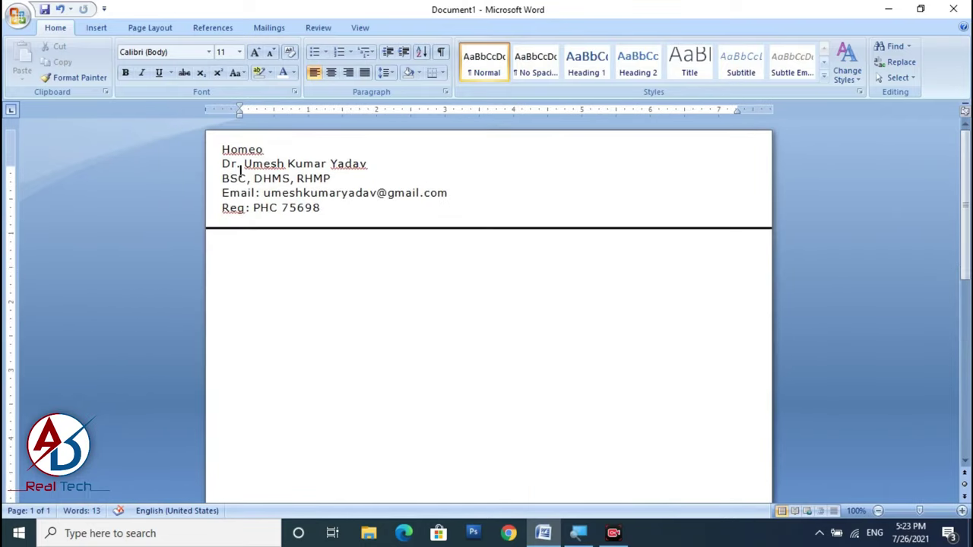
pyautogui.scroll(-4, 164, 150)
pyautogui.scroll(4, 163, 150)
# Draw a second text box on the right side of the header
pyautogui.click(96, 27)
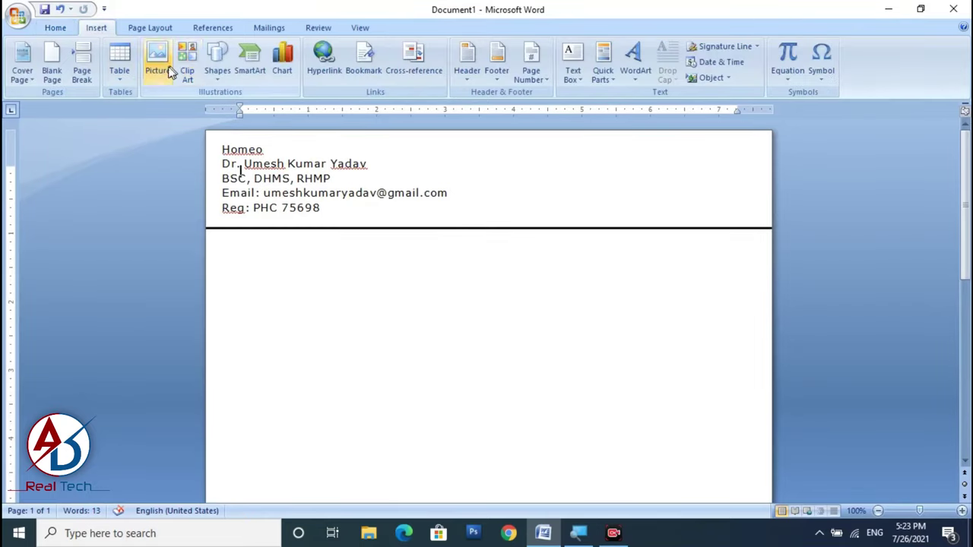
pyautogui.click(217, 69)
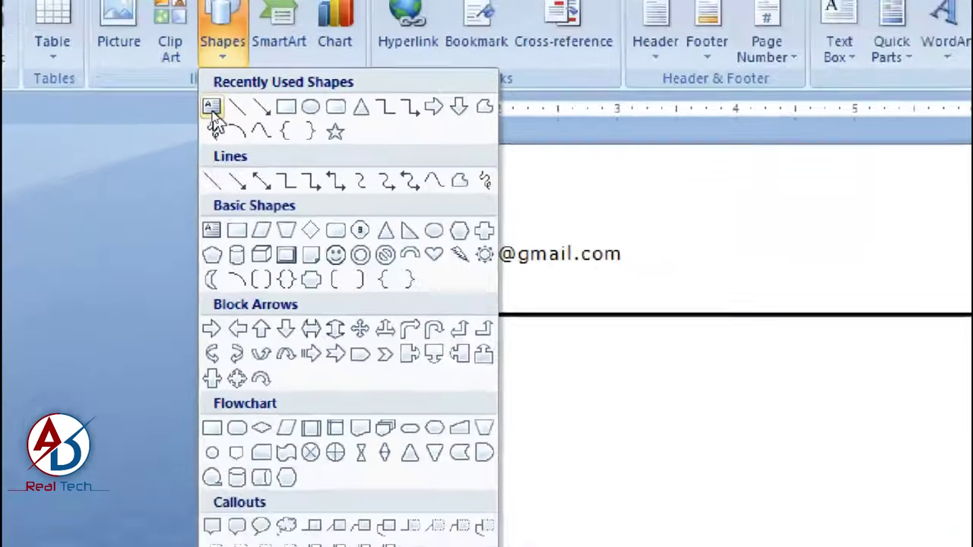
pyautogui.click(213, 112)
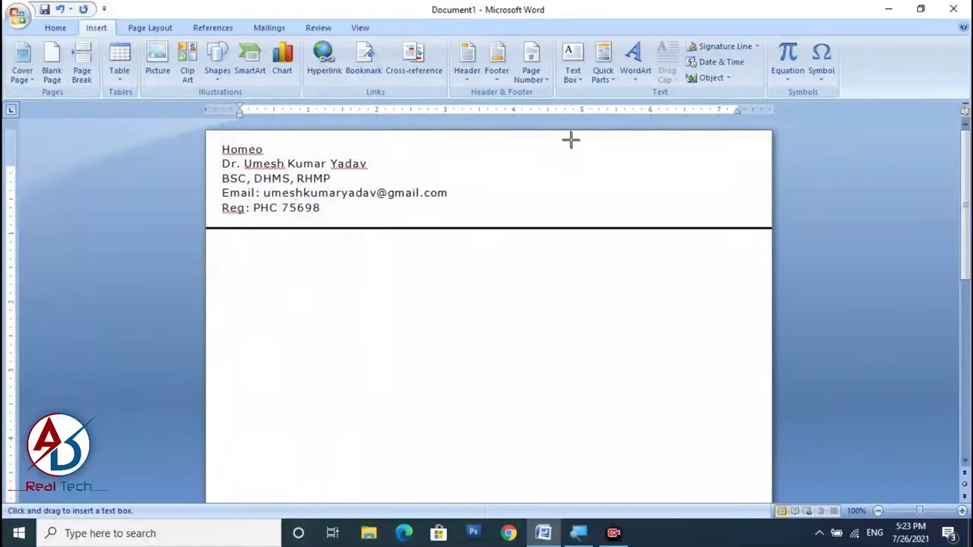
pyautogui.moveTo(569, 140); pyautogui.dragTo(762, 211)
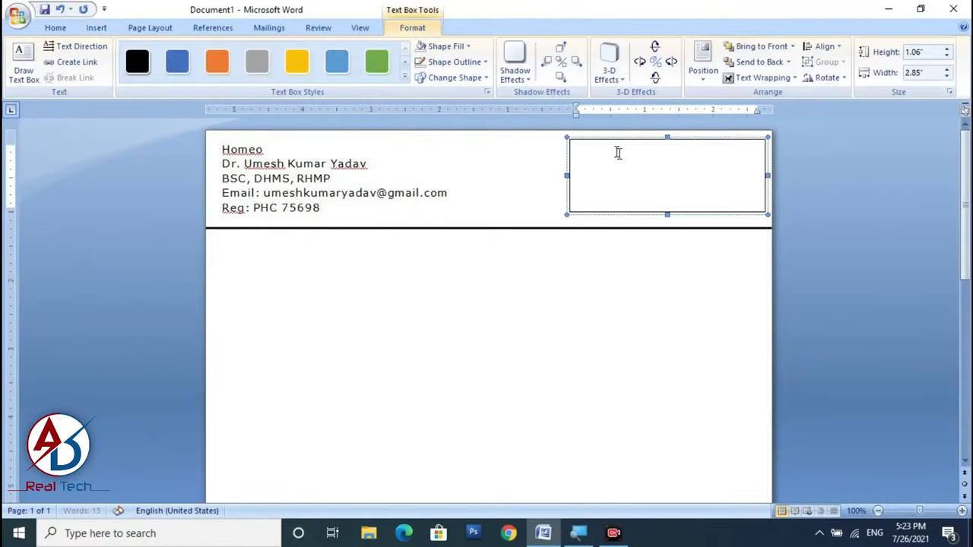
# Enter SAHARA HOSPITAL INDIA and the hospital's address, then select all the box's text
pyautogui.keyDown('ctrl'); pyautogui.scroll(1, 616, 171); pyautogui.keyUp('ctrl')
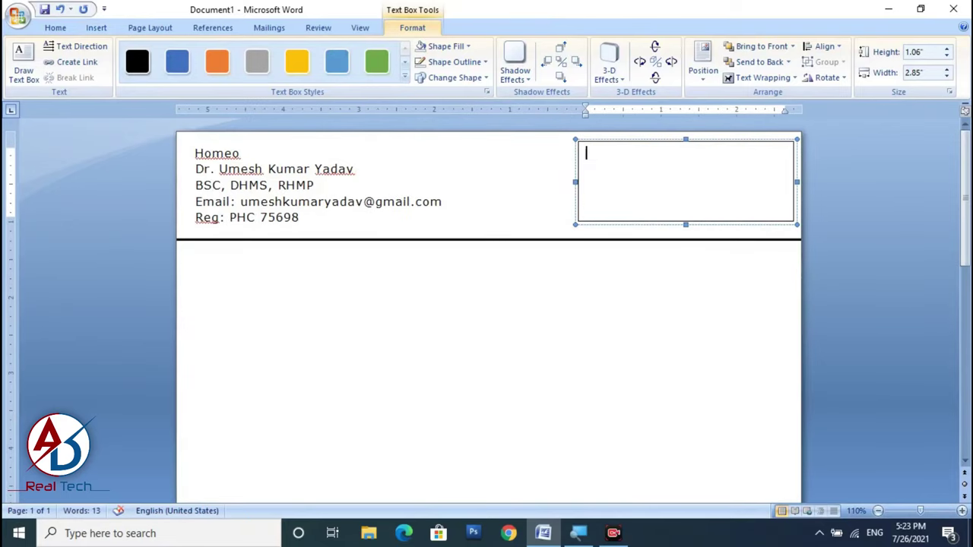
pyautogui.write('SAHARA')
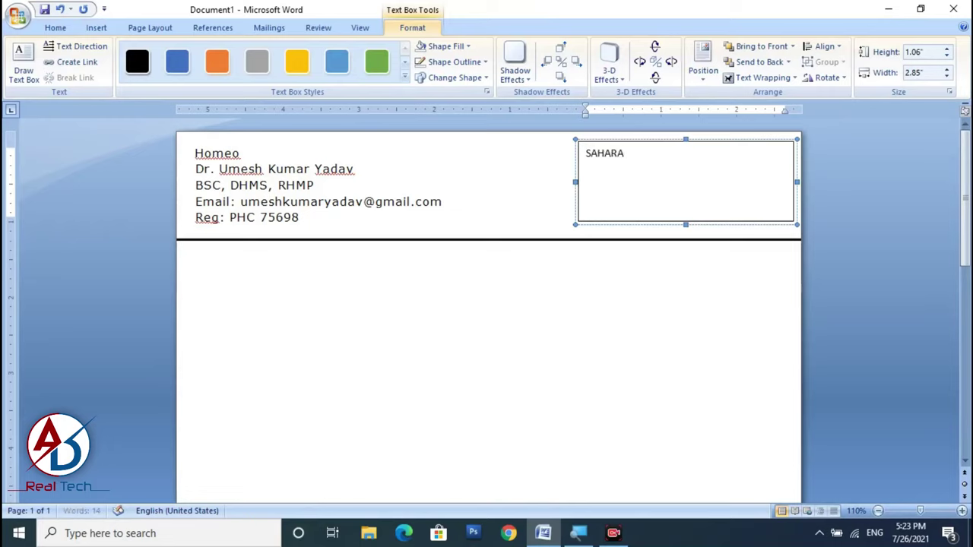
pyautogui.write(' HOSPOITAL INDIA')
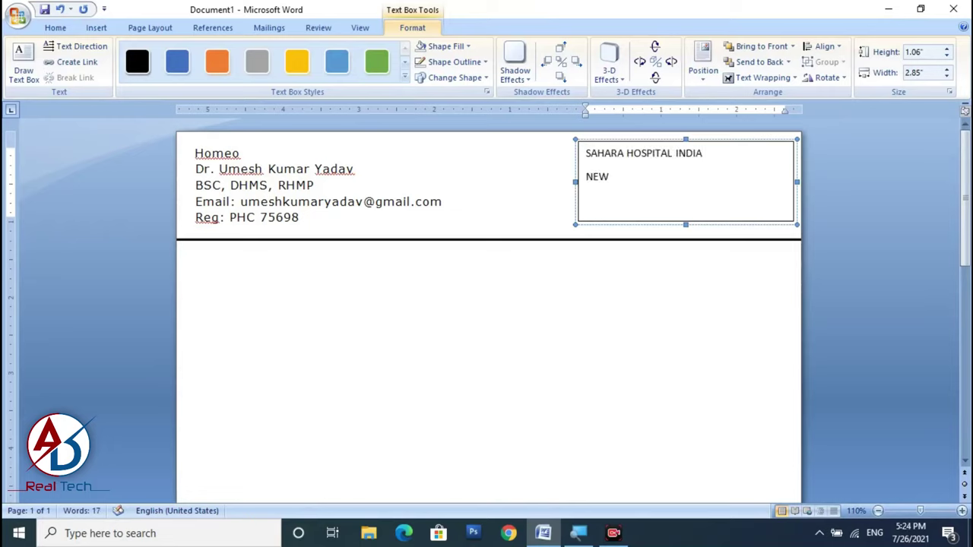
pyautogui.write(', 102 | Street : 45255')
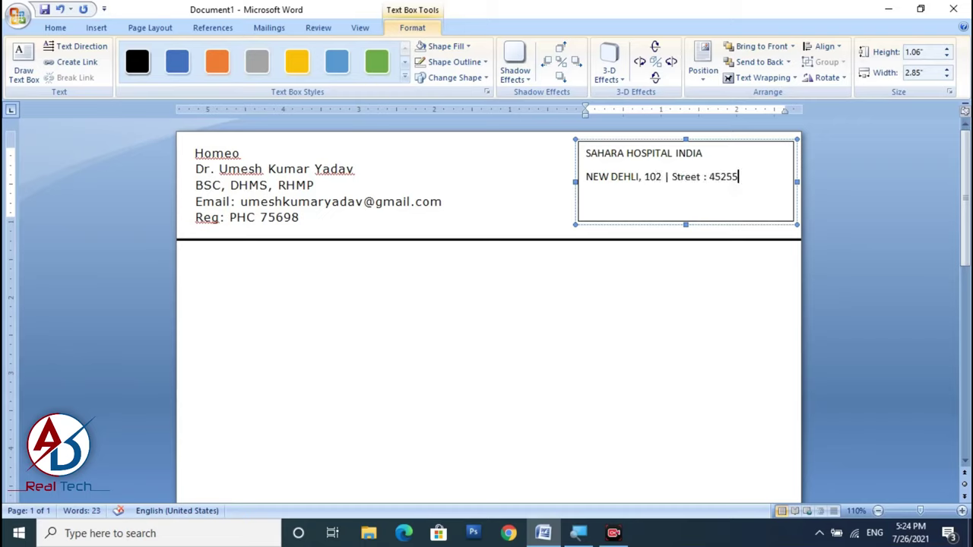
pyautogui.write('6')
pyautogui.hotkey('ctrl', 'a')
pyautogui.click(55, 28)
pyautogui.click(386, 73)
# Remove the space between lines and make SAHARA HOSPITAL INDIA bold and larger
pyautogui.click(436, 220)
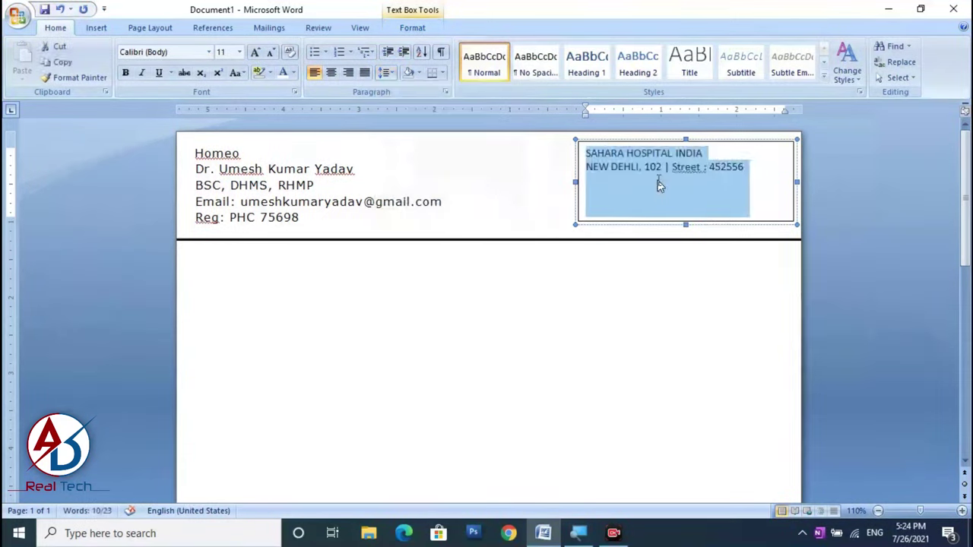
pyautogui.tripleClick(644, 152)
pyautogui.click(254, 52)
pyautogui.click(254, 51)
pyautogui.click(254, 52)
pyautogui.click(125, 72)
pyautogui.click(749, 176)
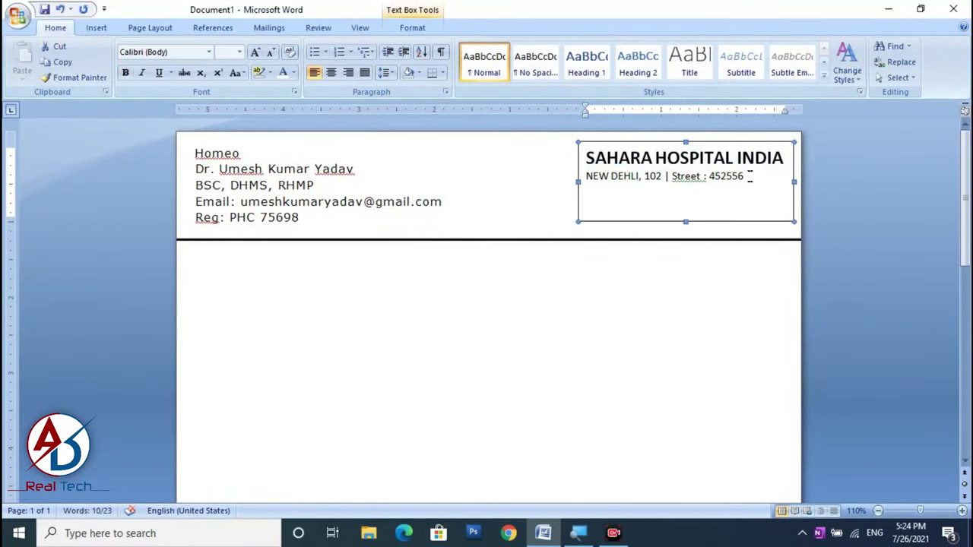
# Right-align all the text in the hospital box
pyautogui.hotkey('ctrl', 'a')
pyautogui.click(332, 73)
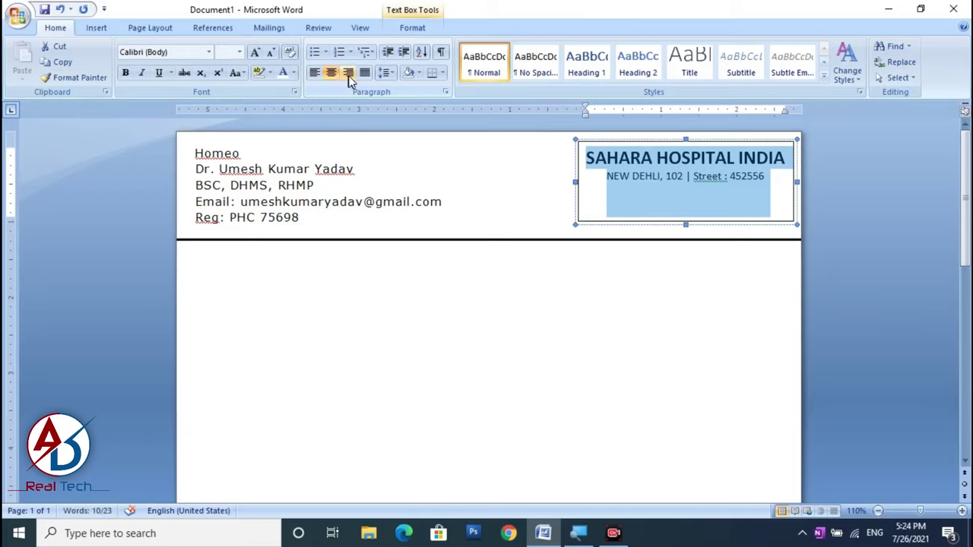
pyautogui.click(348, 76)
pyautogui.click(769, 177)
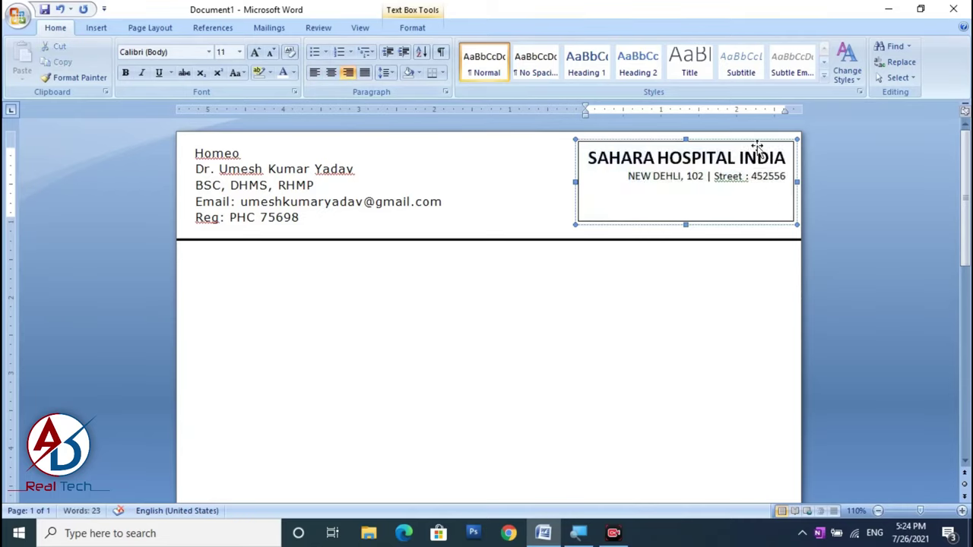
pyautogui.click(757, 146)
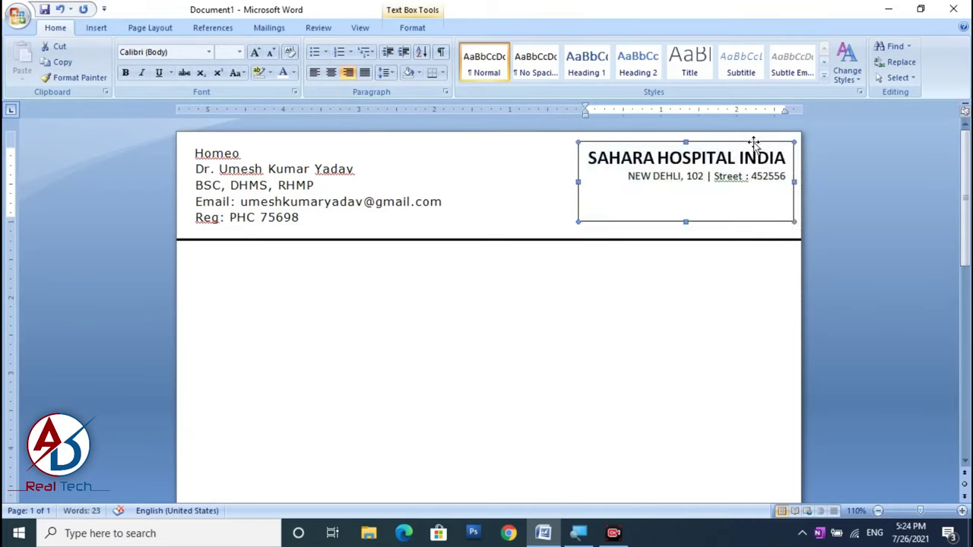
# Give the hospital text box No Fill and No Outline
pyautogui.click(388, 76)
pyautogui.click(416, 29)
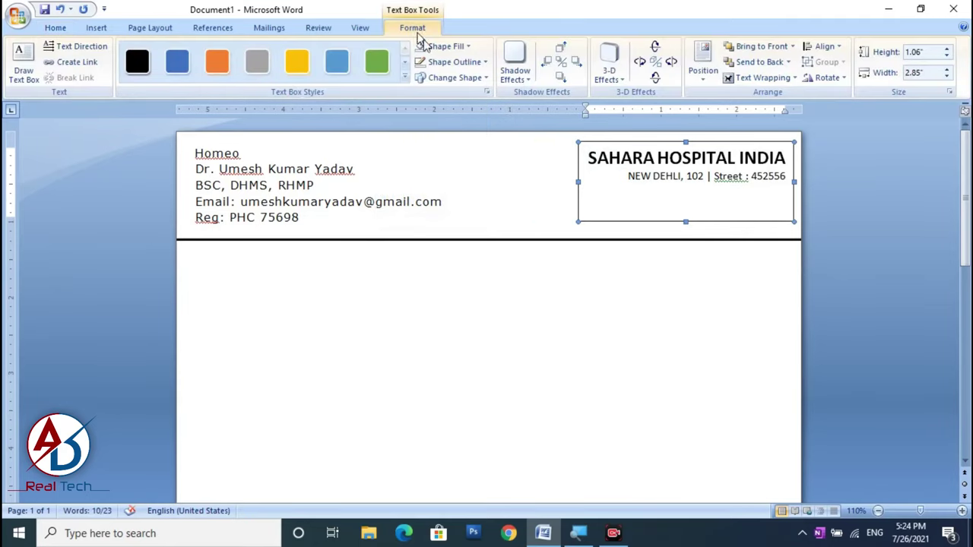
pyautogui.click(445, 46)
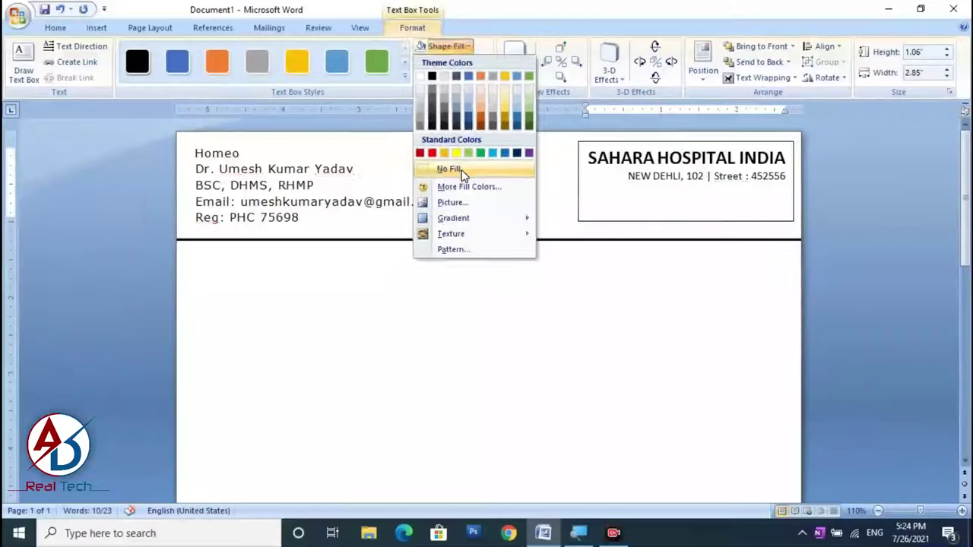
pyautogui.click(461, 170)
pyautogui.click(453, 62)
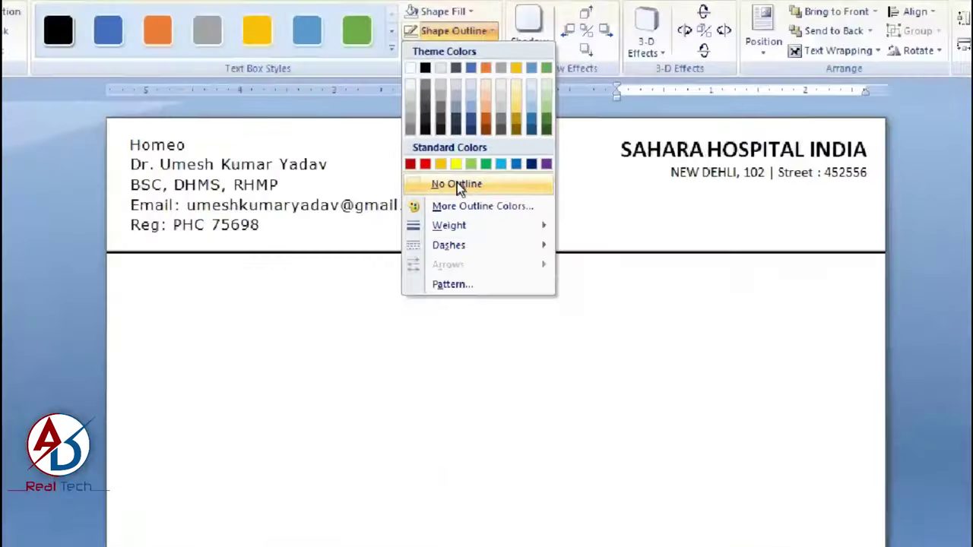
pyautogui.click(458, 187)
# Deselect the box, look over both header blocks, and bring up Page Layout settings
pyautogui.click(215, 174)
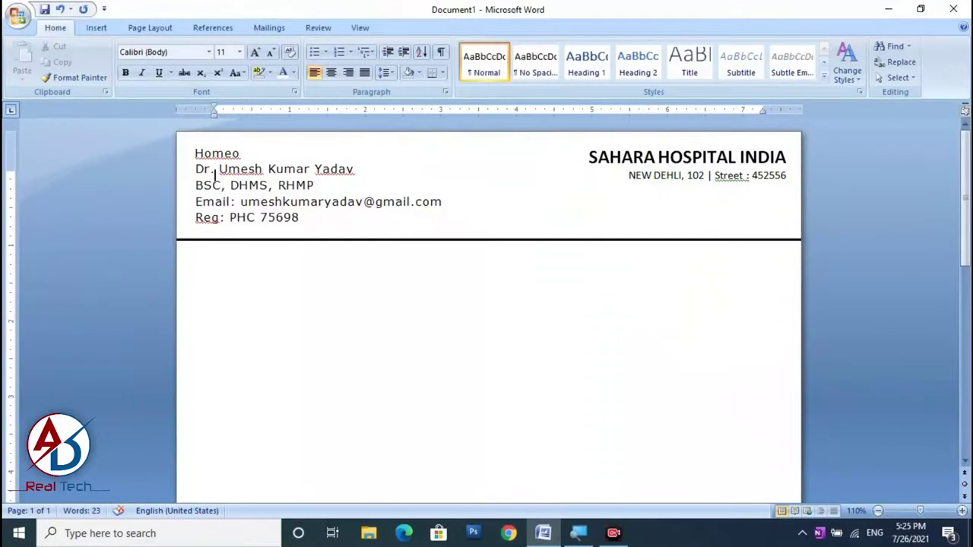
pyautogui.scroll(-8, 623, 386)
pyautogui.scroll(3, 623, 386)
pyautogui.scroll(2, 624, 386)
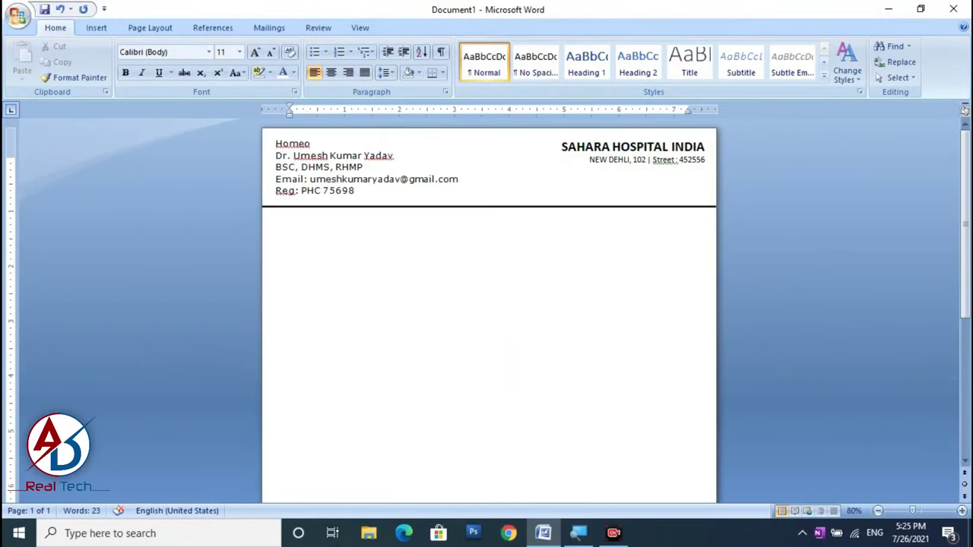
pyautogui.scroll(-1, 465, 409)
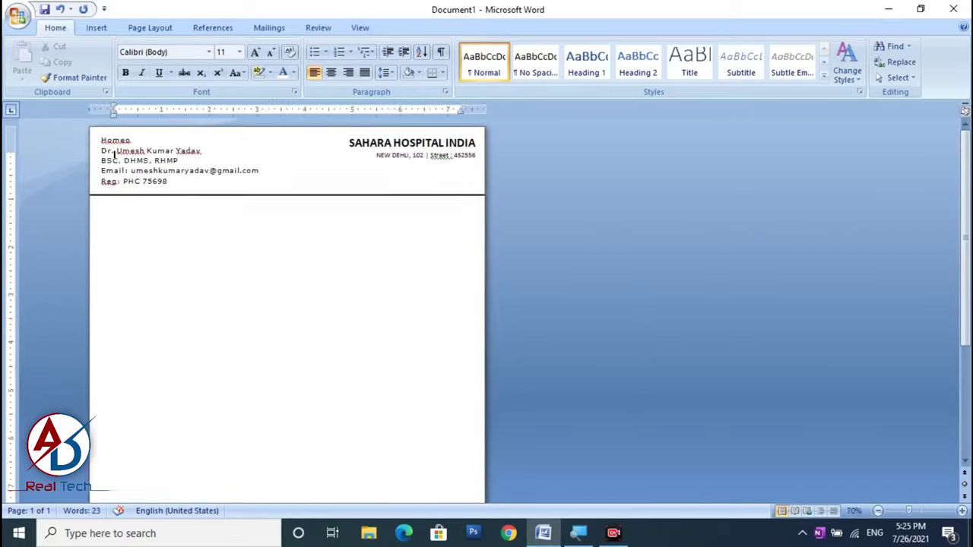
pyautogui.scroll(-1, 465, 409)
pyautogui.scroll(-1, 465, 409)
pyautogui.scroll(1, 465, 409)
pyautogui.scroll(2, 463, 406)
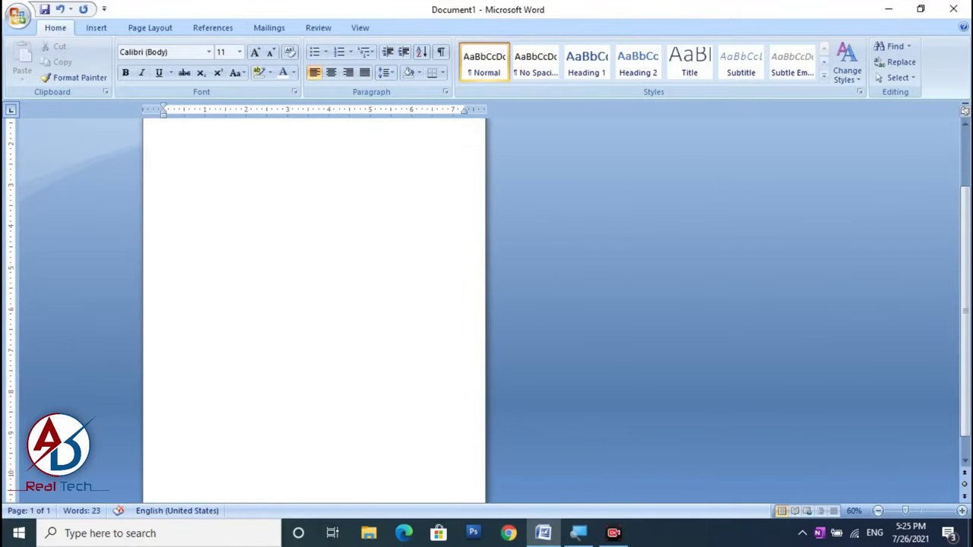
pyautogui.hotkey('alt', 'p')
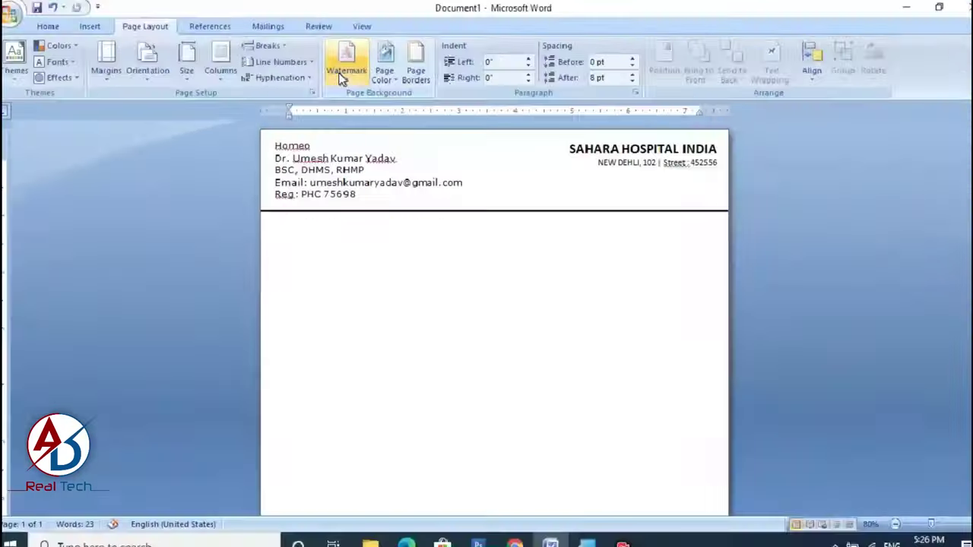
# Apply the 1677 caduceus image as a custom picture watermark
pyautogui.click(343, 67)
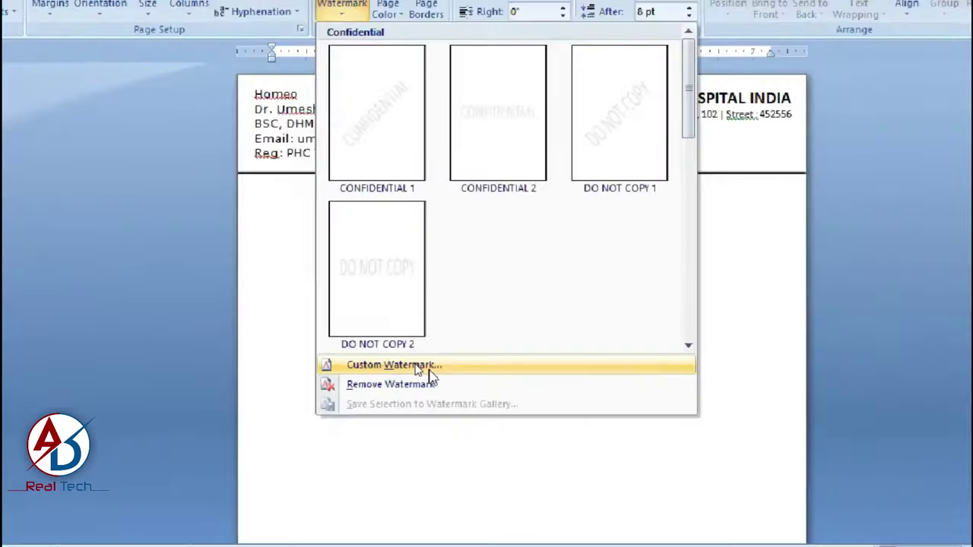
pyautogui.click(403, 363)
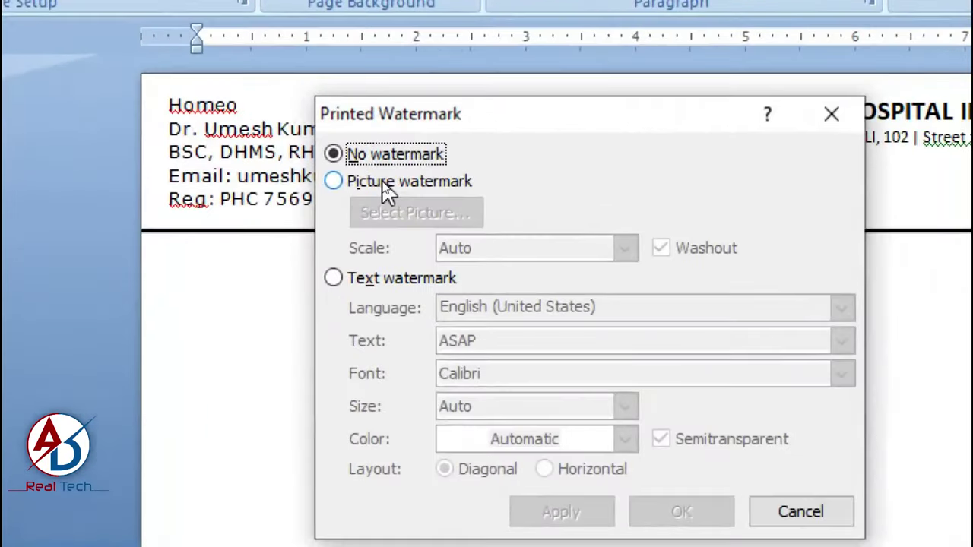
pyautogui.click(382, 182)
pyautogui.click(398, 197)
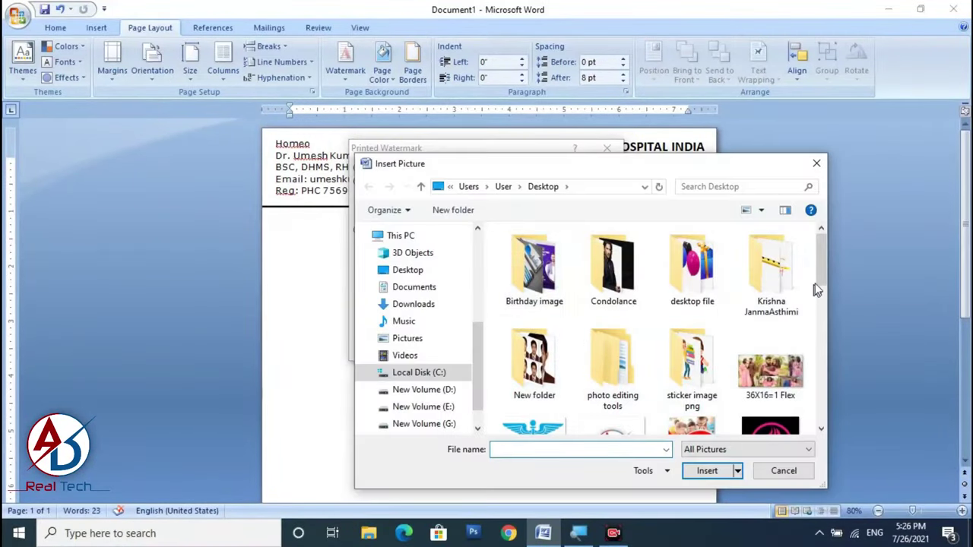
pyautogui.scroll(-2, 524, 400)
pyautogui.click(524, 401)
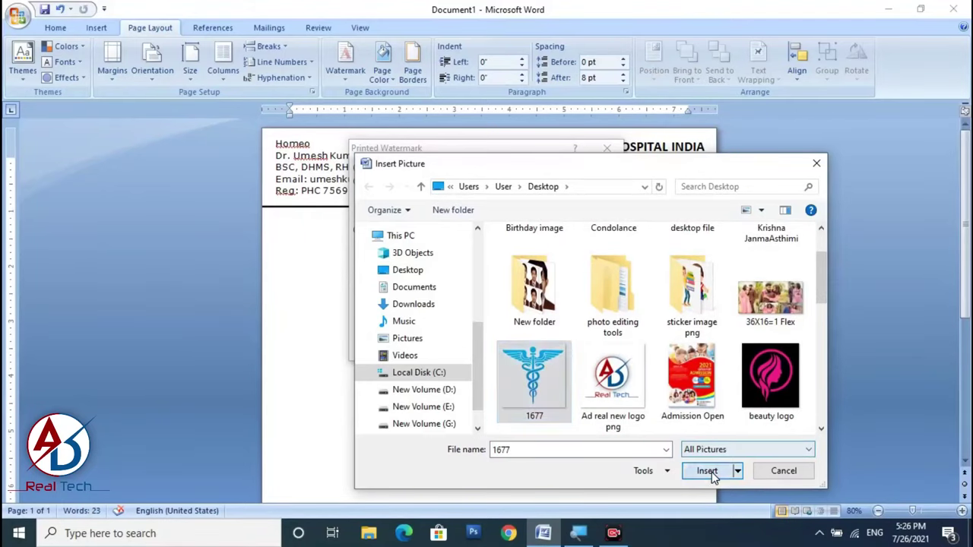
pyautogui.click(706, 471)
pyautogui.click(536, 349)
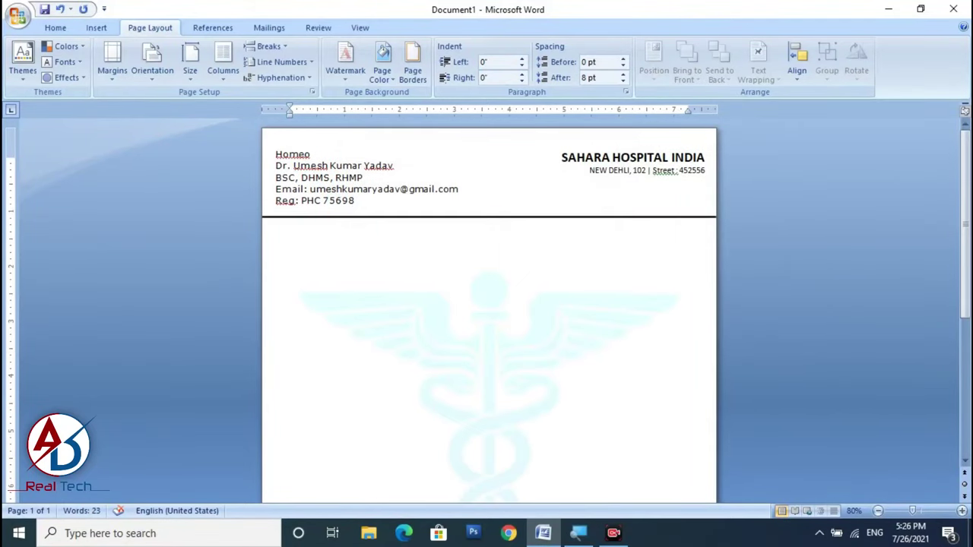
# Nudge the doctor's details box up slightly and raise the divider line just beneath it
pyautogui.scroll(-3, 572, 361)
pyautogui.scroll(-3, 573, 362)
pyautogui.scroll(-1, 572, 362)
pyautogui.keyDown('ctrl'); pyautogui.scroll(-5, 572, 362); pyautogui.keyUp('ctrl')
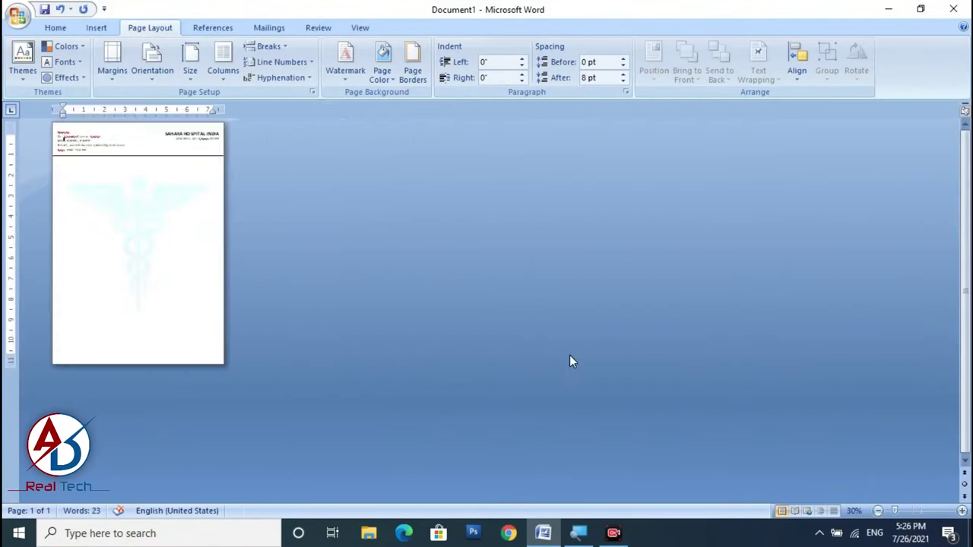
pyautogui.keyDown('ctrl'); pyautogui.scroll(5, 473, 338); pyautogui.keyUp('ctrl')
pyautogui.scroll(-3, 473, 338)
pyautogui.scroll(3, 473, 338)
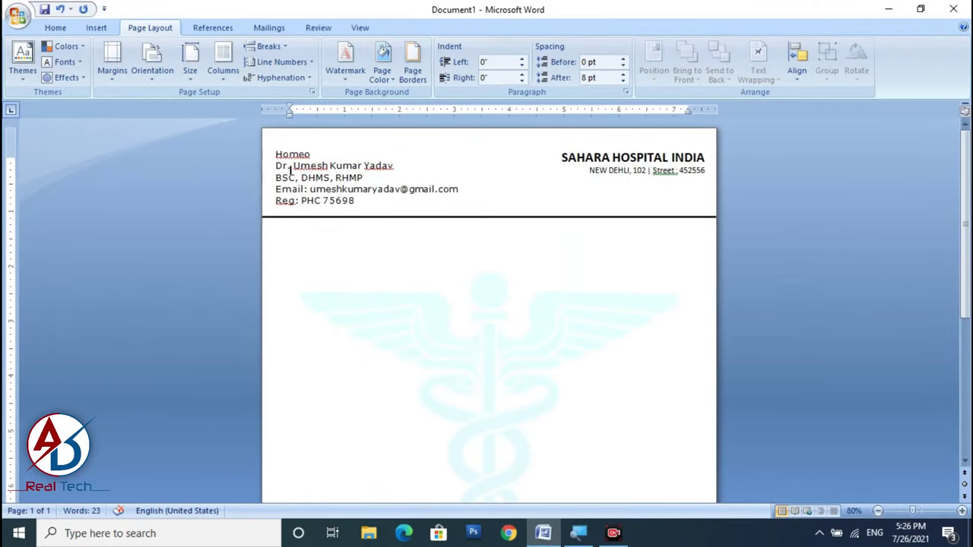
pyautogui.keyDown('ctrl'); pyautogui.scroll(-4, 524, 349); pyautogui.keyUp('ctrl')
pyautogui.keyDown('ctrl'); pyautogui.scroll(4, 523, 349); pyautogui.keyUp('ctrl')
pyautogui.keyDown('ctrl'); pyautogui.scroll(1, 522, 348); pyautogui.keyUp('ctrl')
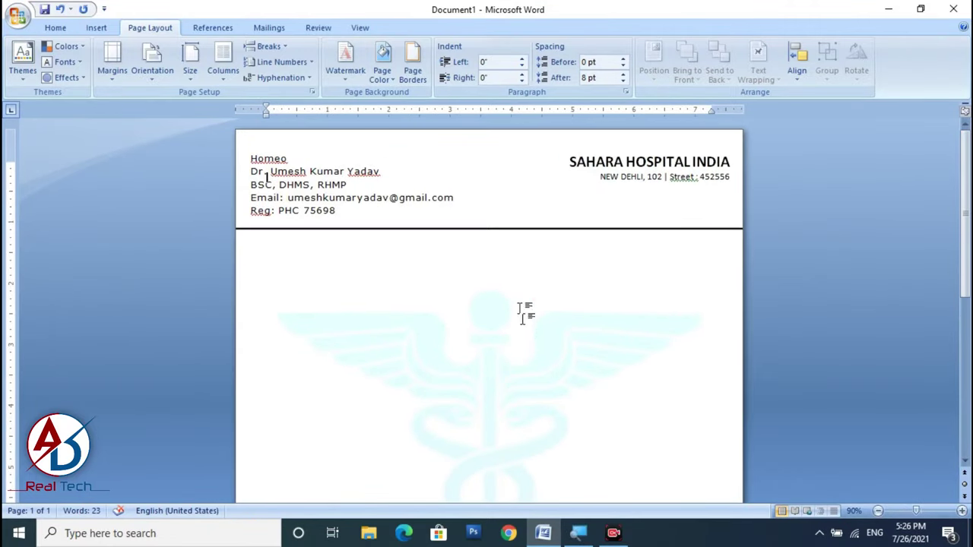
pyautogui.click(409, 182)
pyautogui.moveTo(342, 148); pyautogui.dragTo(342, 142)
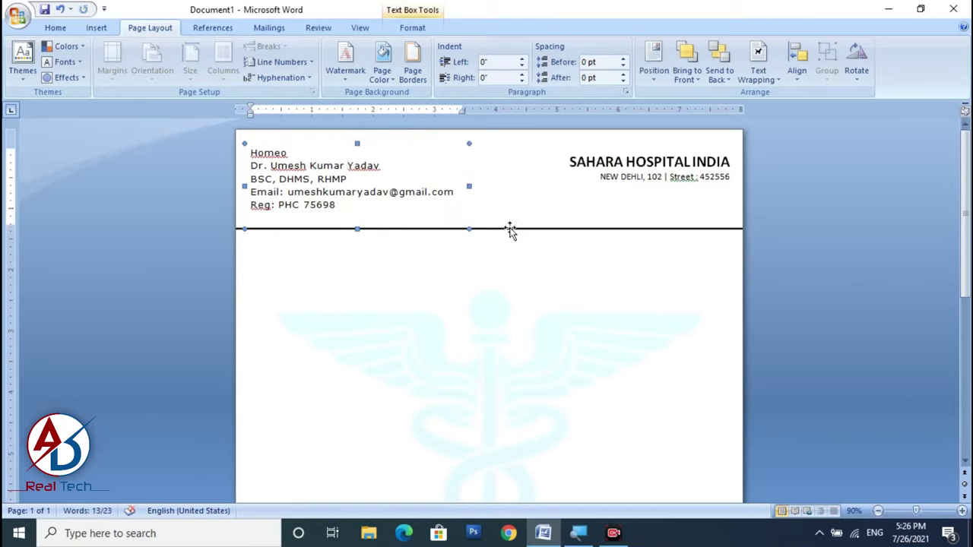
pyautogui.moveTo(509, 229); pyautogui.dragTo(509, 220)
# Move the doctor's details box and the SAHARA HOSPITAL INDIA box up toward the page top
pyautogui.click(432, 178)
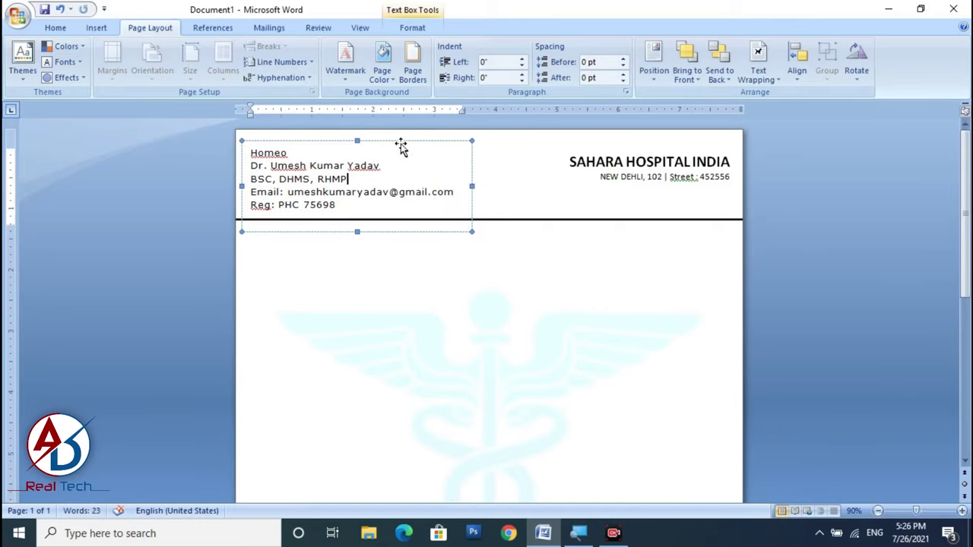
pyautogui.click(400, 136)
pyautogui.moveTo(401, 136); pyautogui.dragTo(400, 126)
pyautogui.click(566, 204)
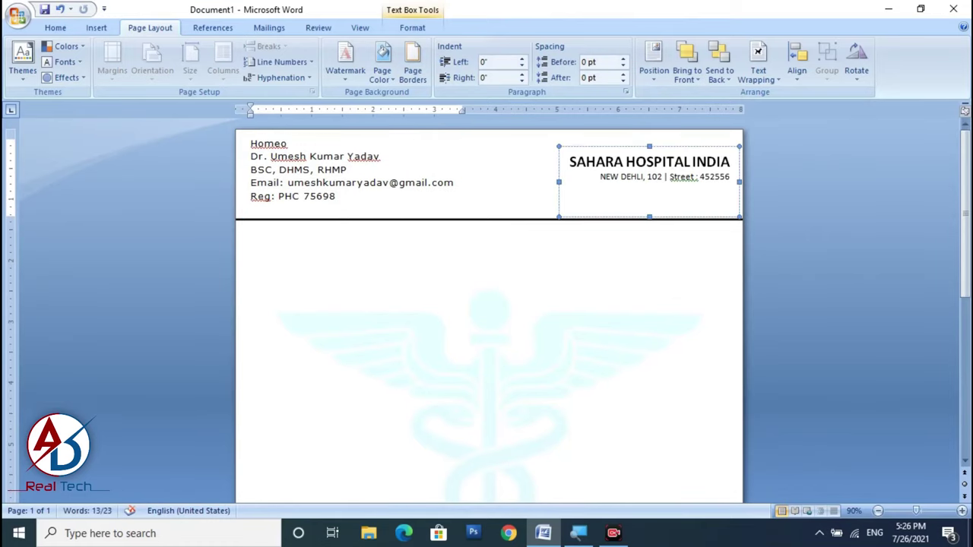
pyautogui.moveTo(697, 140); pyautogui.dragTo(697, 126)
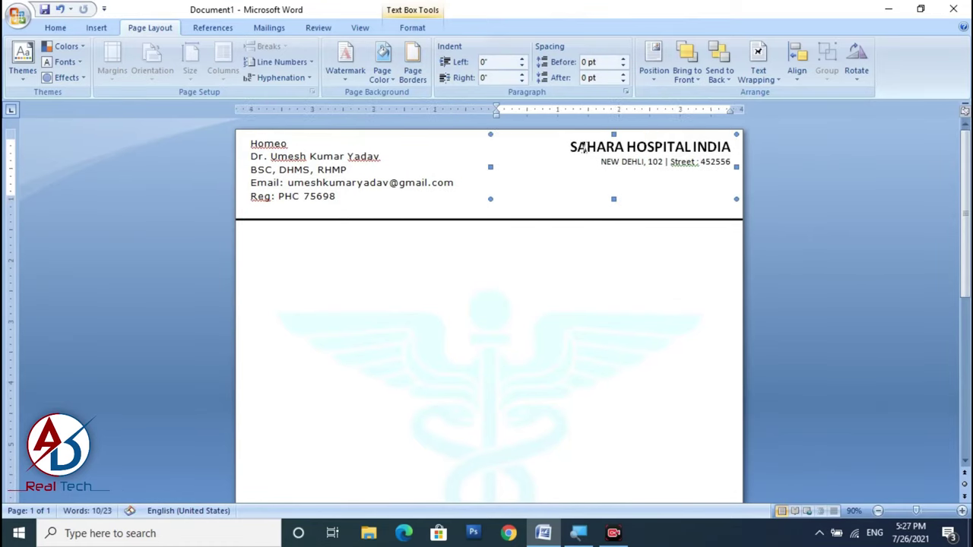
# Enlarge the SAHARA HOSPITAL INDIA heading to 24 pt and colour it green
pyautogui.moveTo(570, 147); pyautogui.dragTo(731, 147)
pyautogui.click(55, 28)
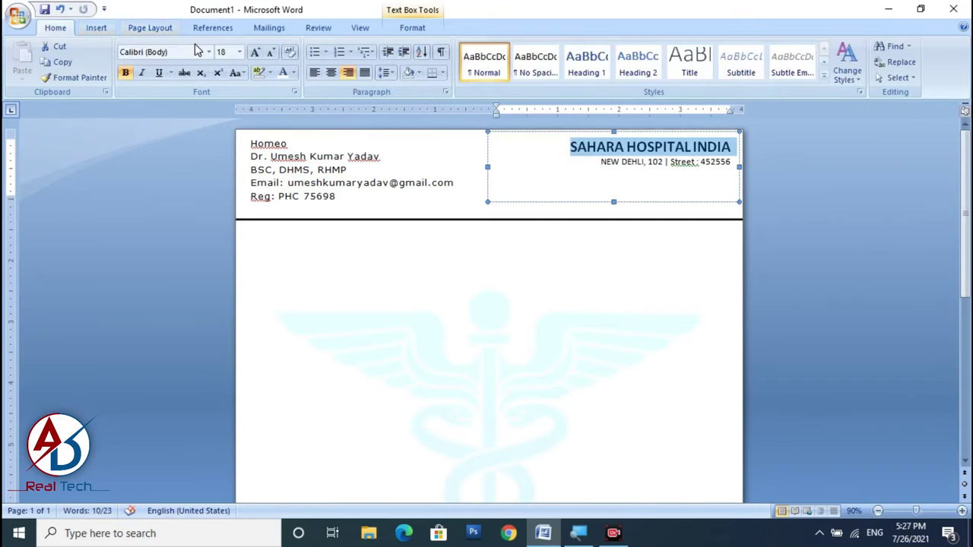
pyautogui.click(256, 53)
pyautogui.click(257, 52)
pyautogui.click(257, 53)
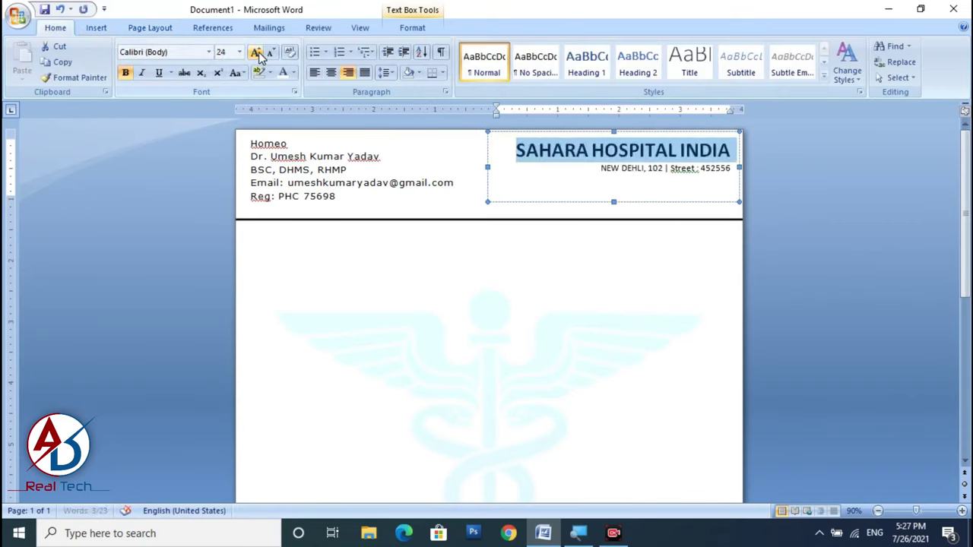
pyautogui.click(641, 269)
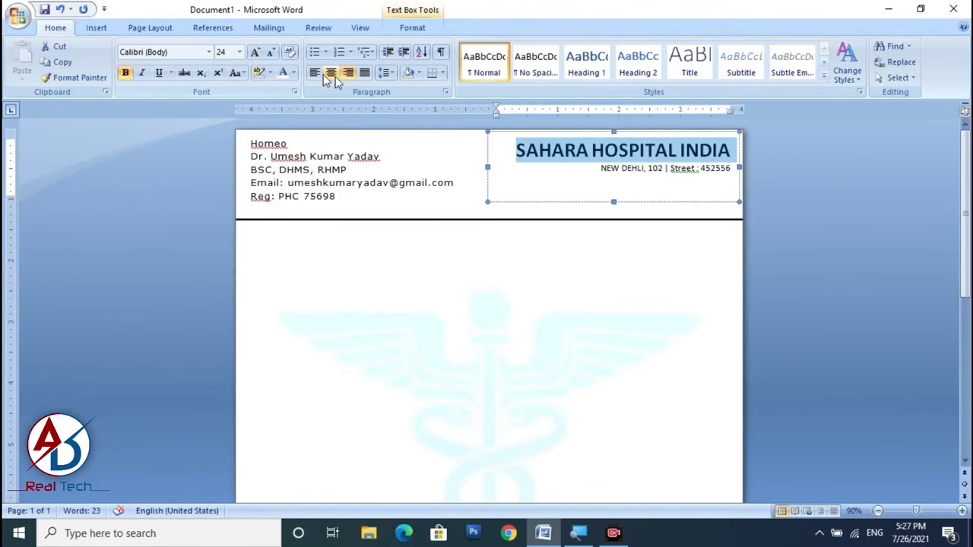
pyautogui.click(295, 73)
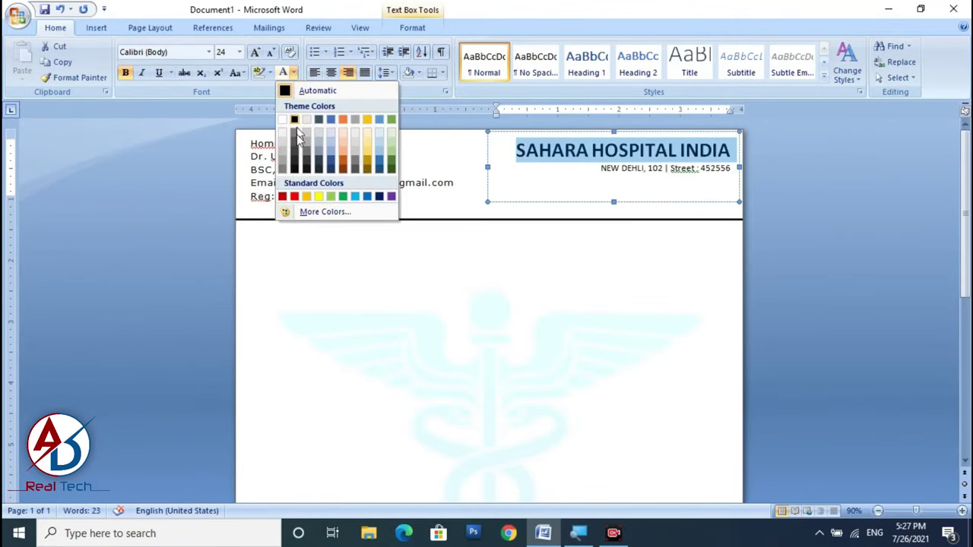
pyautogui.click(353, 195)
pyautogui.click(666, 168)
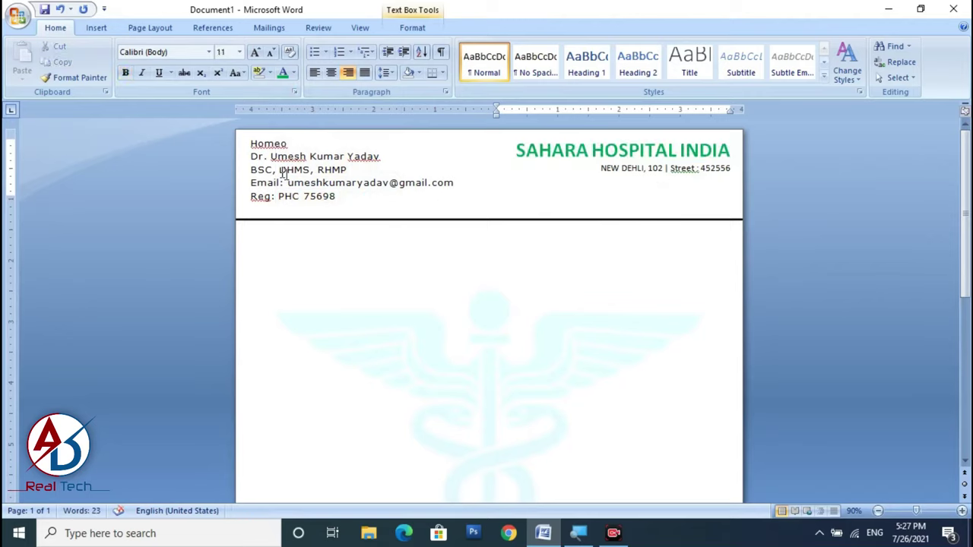
# Make the word Homeo green and bold
pyautogui.doubleClick(268, 144)
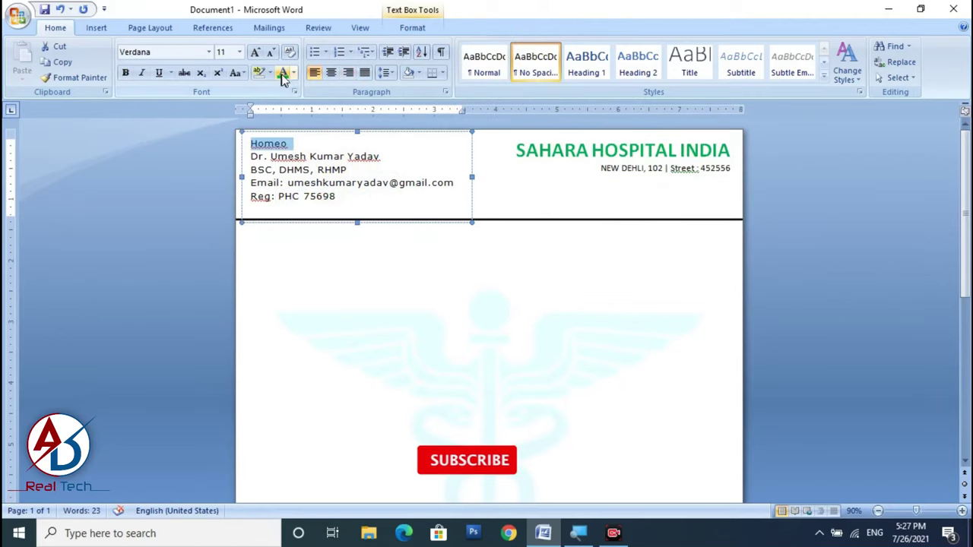
pyautogui.click(283, 74)
pyautogui.click(126, 73)
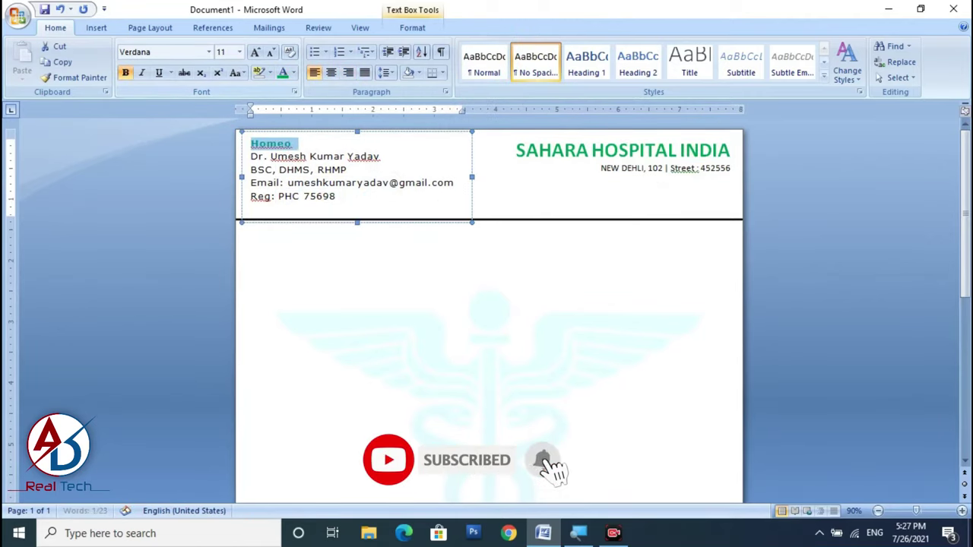
pyautogui.click(391, 157)
pyautogui.click(412, 272)
pyautogui.scroll(-3, 408, 319)
pyautogui.scroll(3, 423, 332)
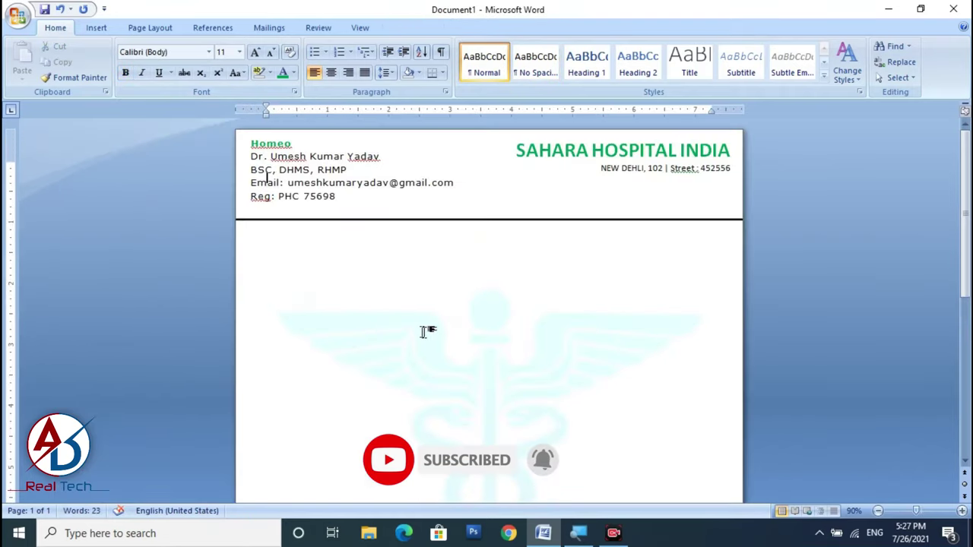
pyautogui.keyDown('ctrl'); pyautogui.scroll(1, 319, 186); pyautogui.keyUp('ctrl')
pyautogui.scroll(-1, 315, 182)
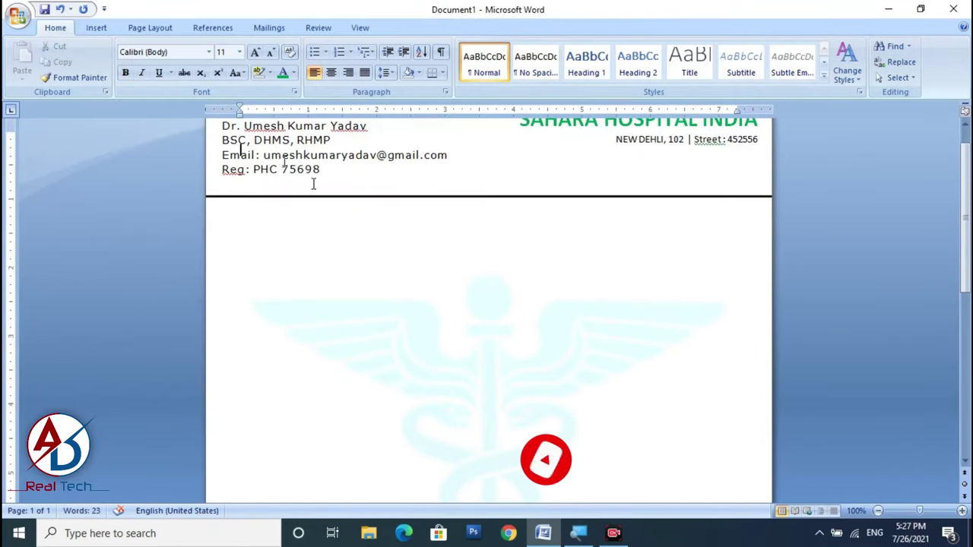
# Draw a rectangle just below the divider line and widen it slightly
pyautogui.click(97, 28)
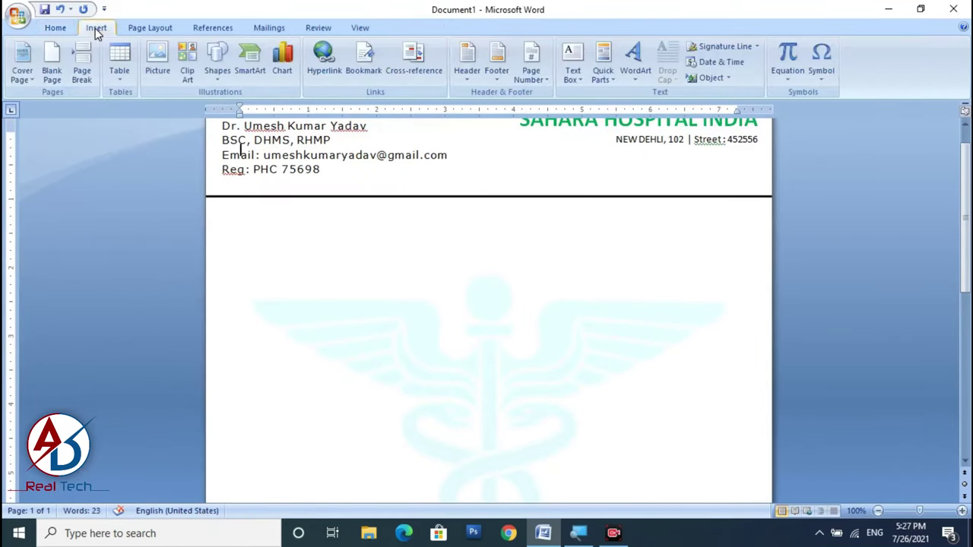
pyautogui.click(218, 63)
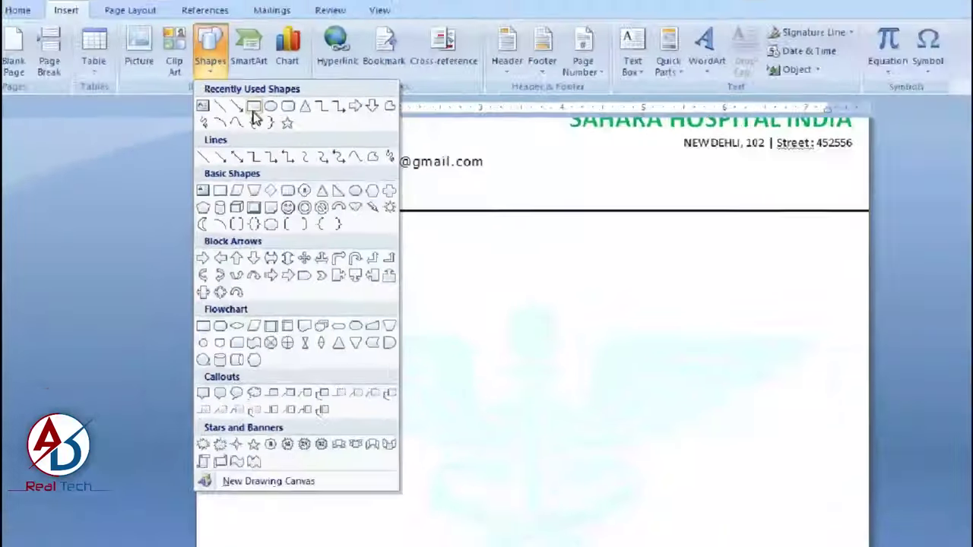
pyautogui.click(254, 110)
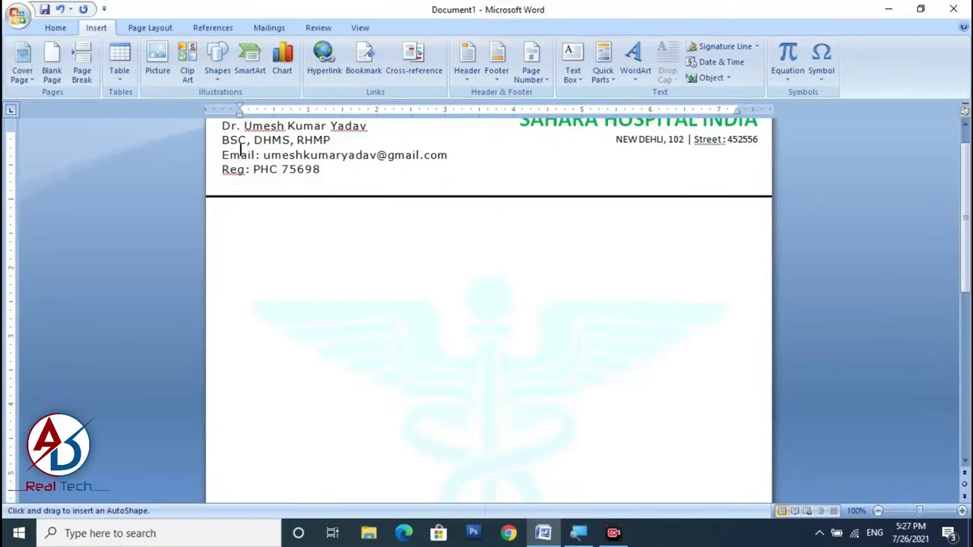
pyautogui.moveTo(211, 204); pyautogui.dragTo(403, 228)
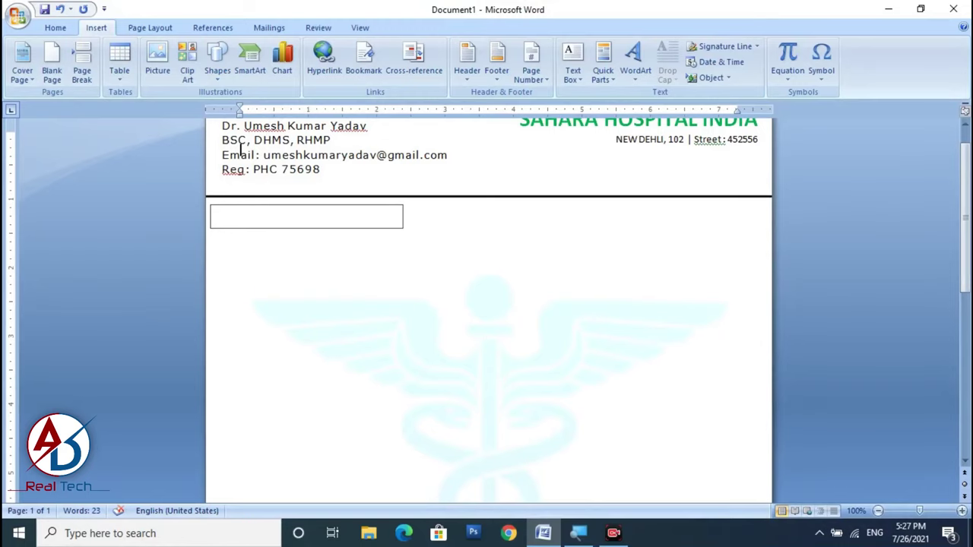
pyautogui.scroll(2, 402, 226)
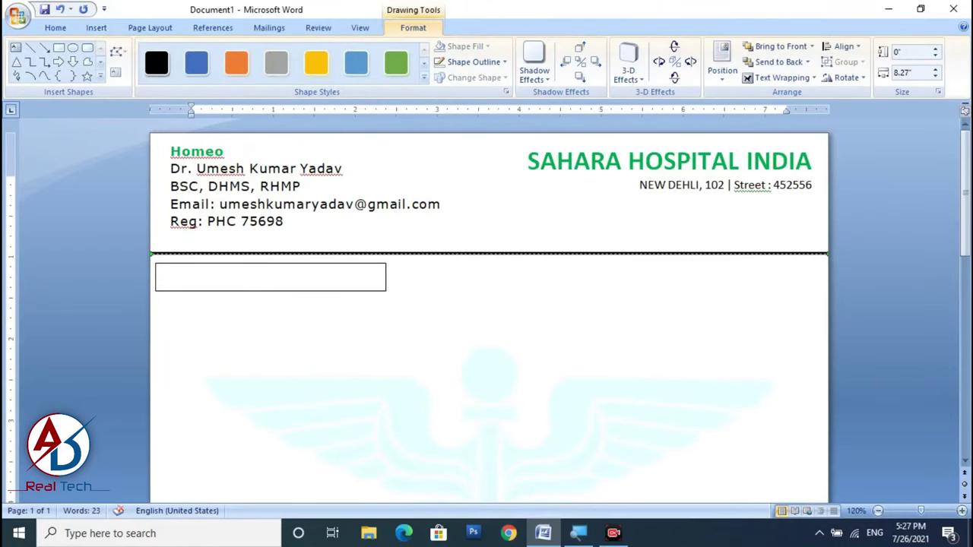
pyautogui.moveTo(153, 253); pyautogui.dragTo(163, 254)
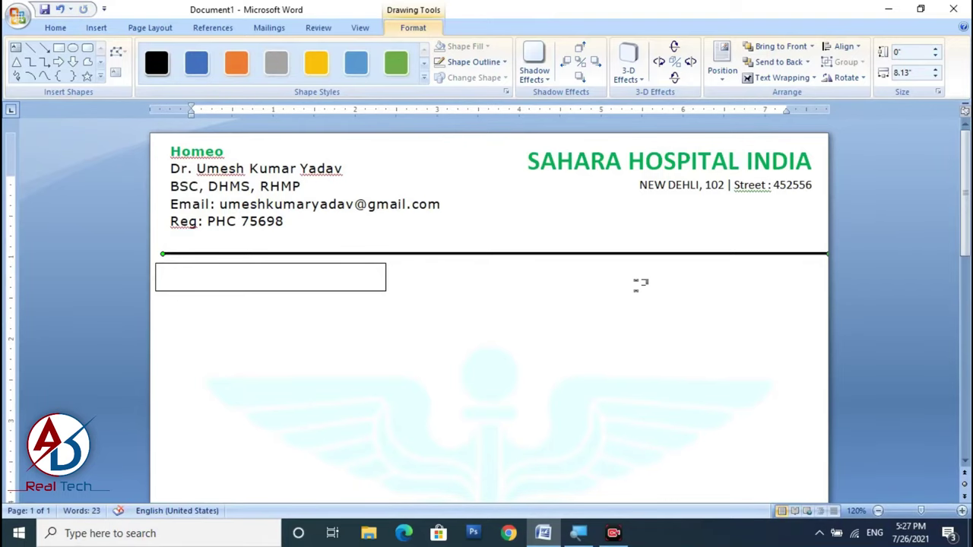
pyautogui.click(318, 291)
pyautogui.hotkey('ctrl', 'Right')
pyautogui.hotkey('ctrl', 'Right')
pyautogui.hotkey('ctrl', 'Right')
pyautogui.hotkey('ctrl', 'Right')
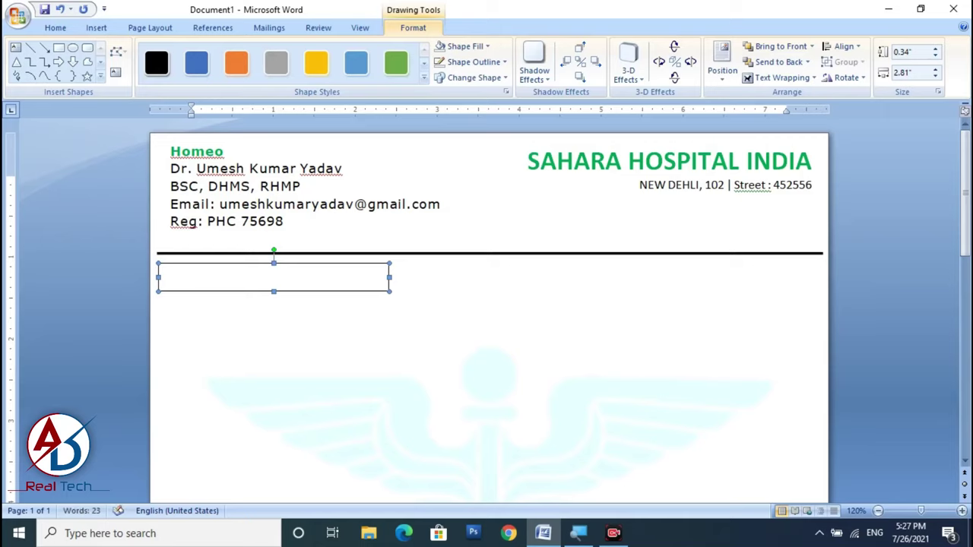
pyautogui.moveTo(389, 278); pyautogui.dragTo(401, 278)
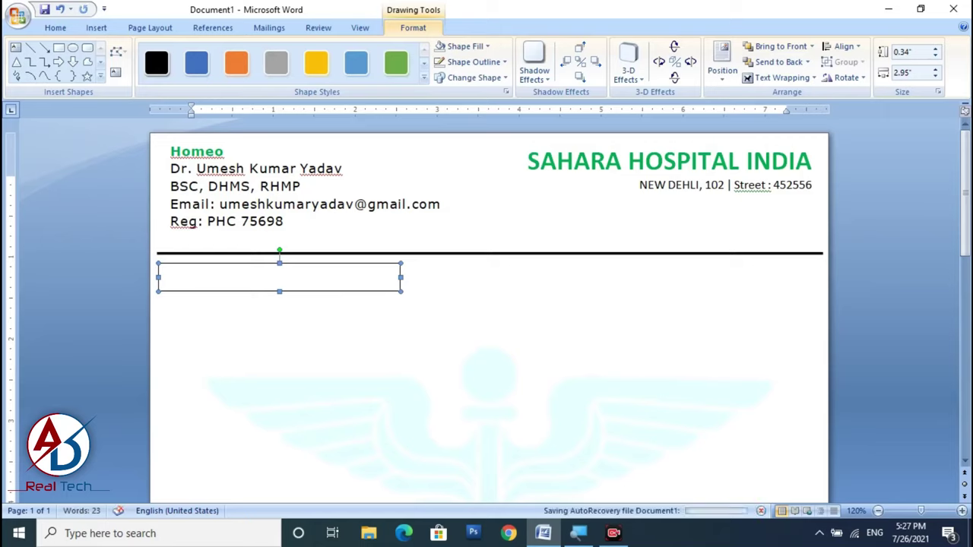
pyautogui.moveTo(425, 280); pyautogui.dragTo(428, 279)
# Duplicate the rectangle, narrow the copy to about 2 inches, and set it beside the first
pyautogui.hotkey('ctrl', 'd')
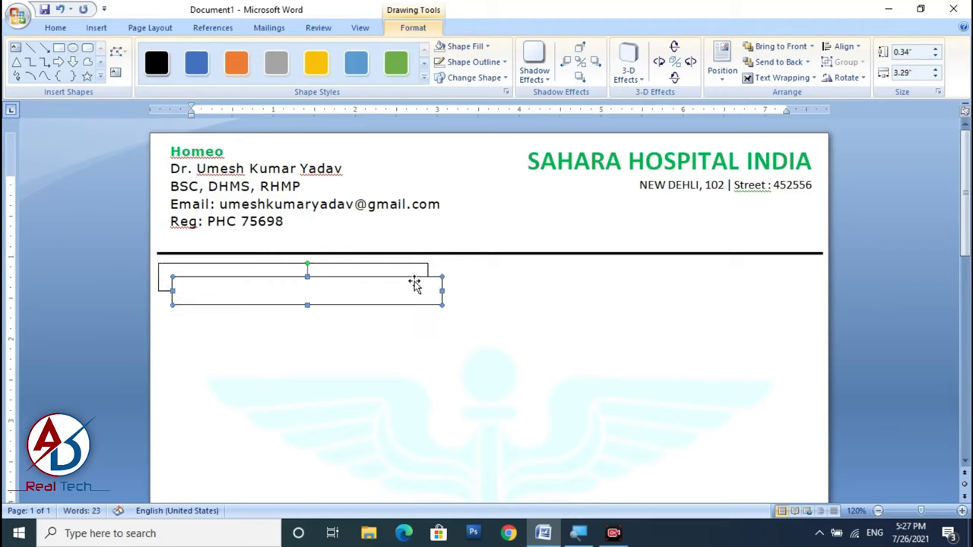
pyautogui.moveTo(532, 269); pyautogui.dragTo(678, 265)
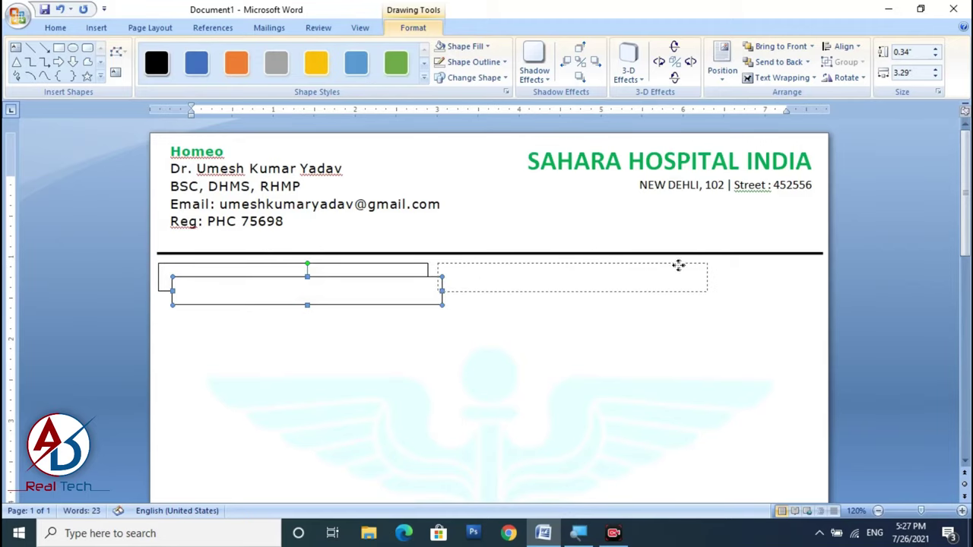
pyautogui.moveTo(675, 267); pyautogui.dragTo(679, 267)
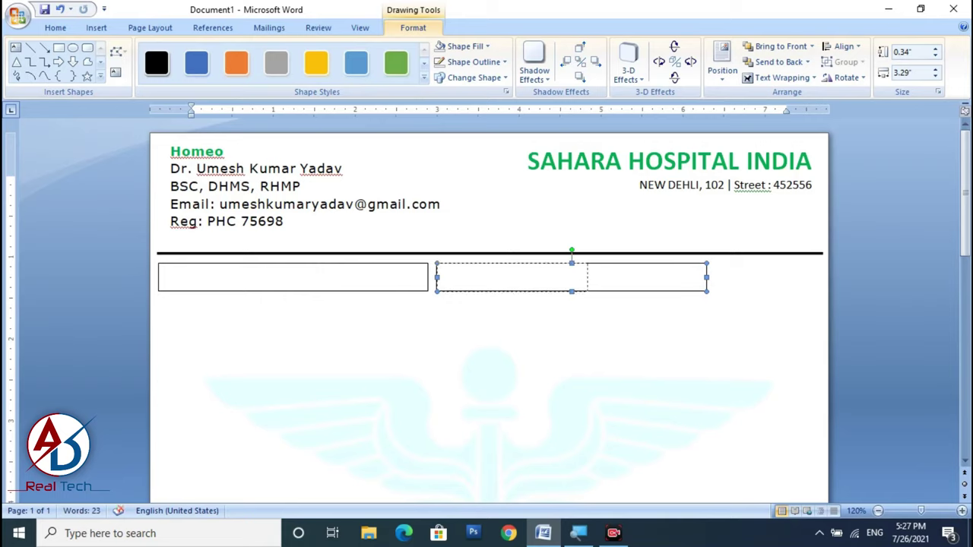
pyautogui.moveTo(603, 277); pyautogui.dragTo(603, 277)
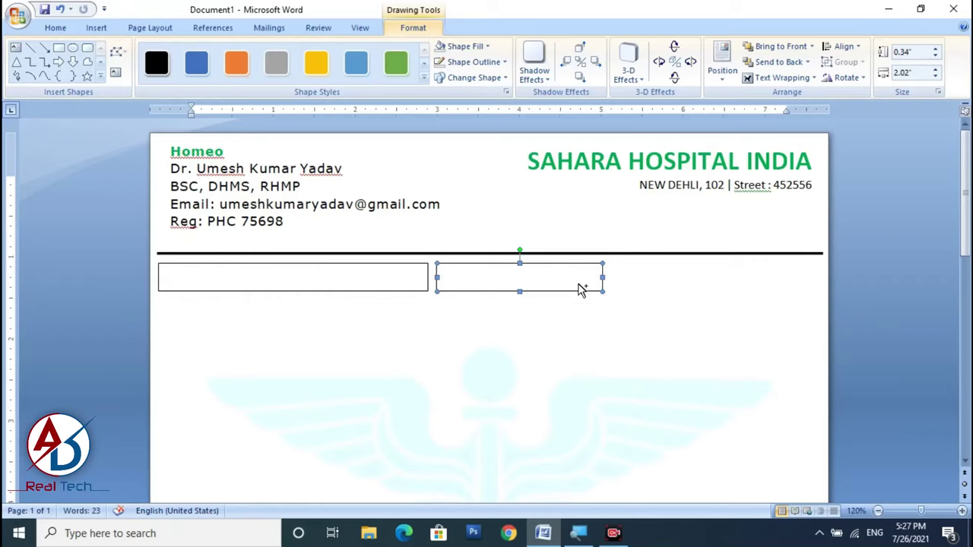
pyautogui.moveTo(536, 282); pyautogui.dragTo(584, 279)
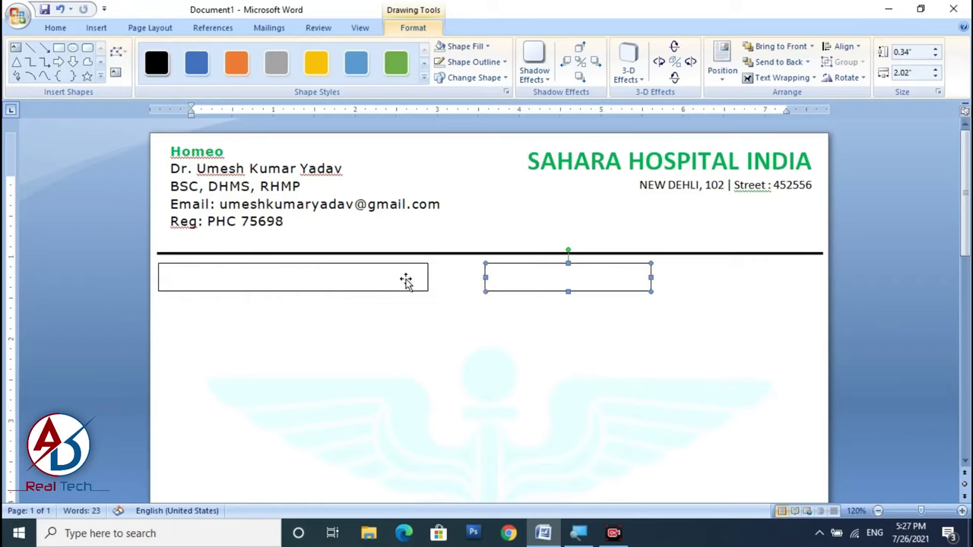
pyautogui.click(427, 280)
pyautogui.moveTo(445, 277); pyautogui.dragTo(474, 277)
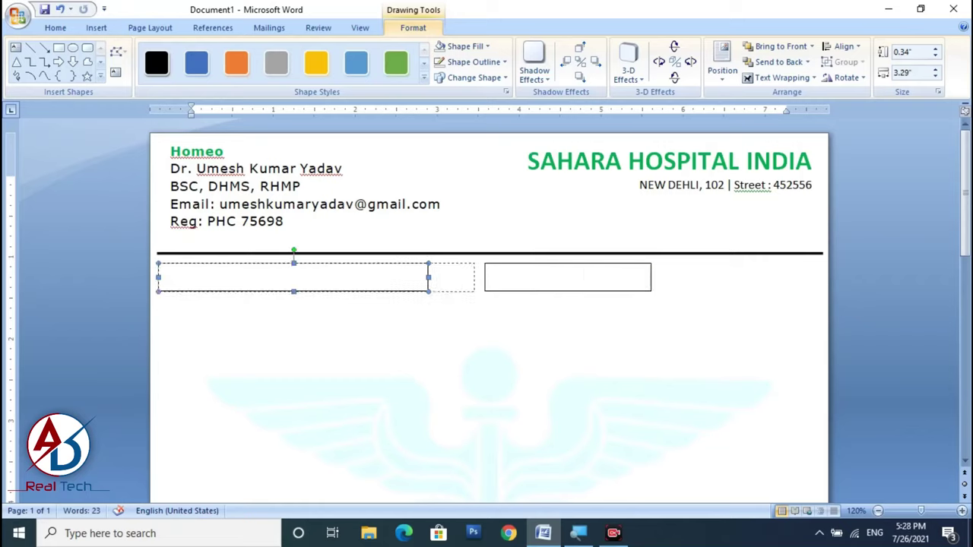
# Duplicate the second box to the right end, completing a row of three boxes
pyautogui.click(585, 285)
pyautogui.hotkey('ctrl', 'd')
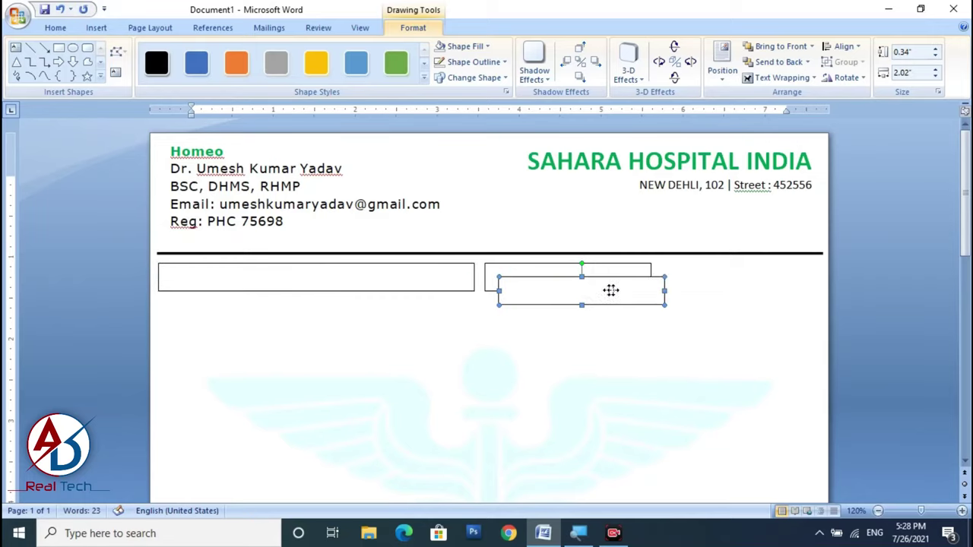
pyautogui.moveTo(611, 290); pyautogui.dragTo(751, 281)
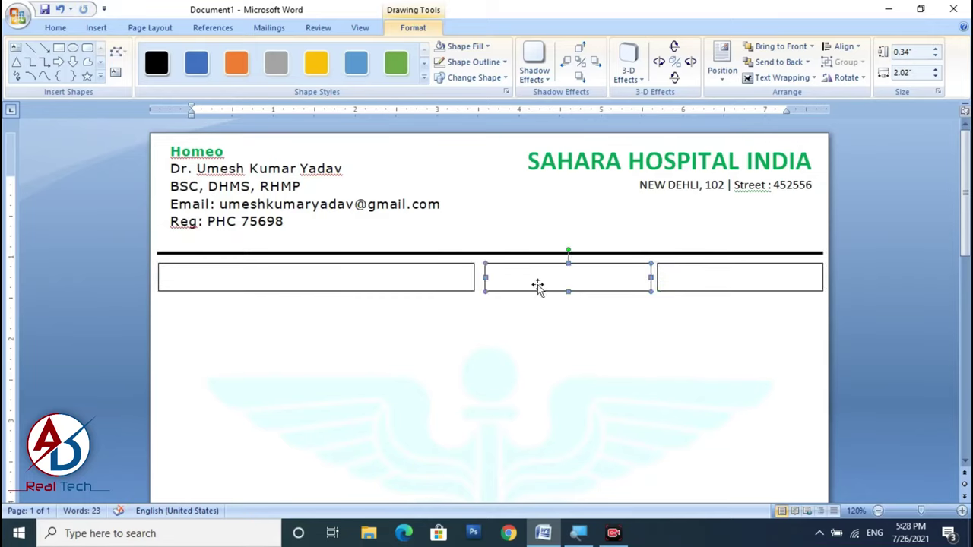
pyautogui.moveTo(538, 287); pyautogui.dragTo(536, 287)
pyautogui.click(684, 289)
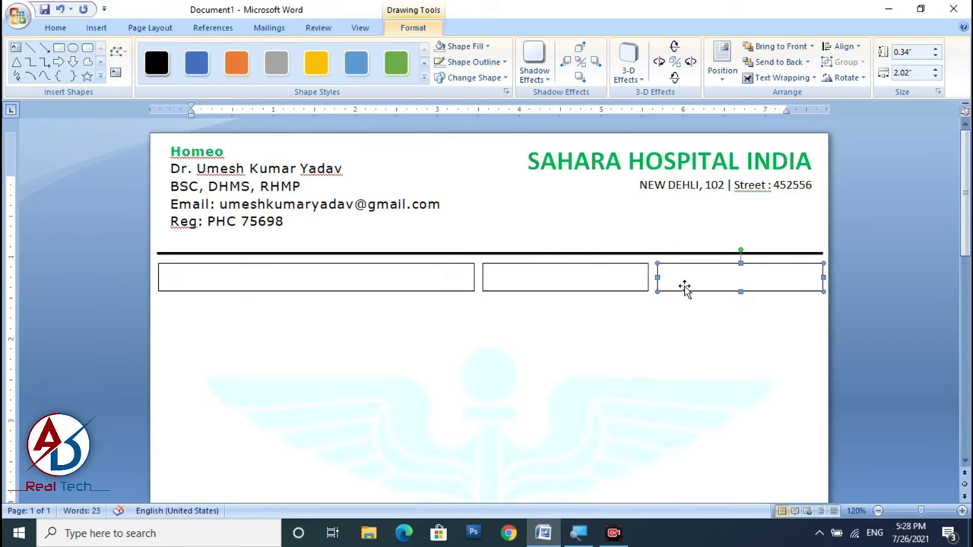
pyautogui.click(666, 321)
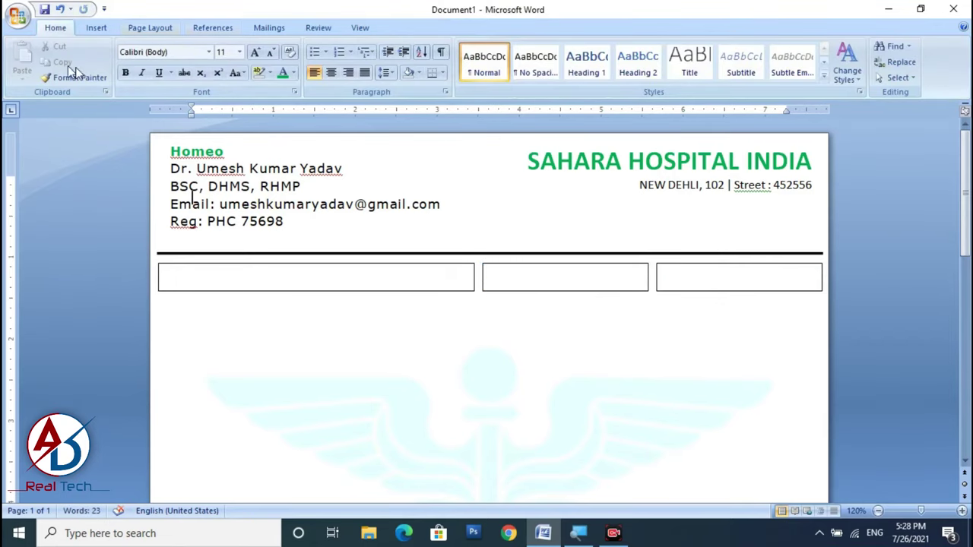
# Make the left, middle and right boxes accept text, and enlarge the AGE: label's font
pyautogui.click(269, 278)
pyautogui.rightClick(268, 275)
pyautogui.click(339, 332)
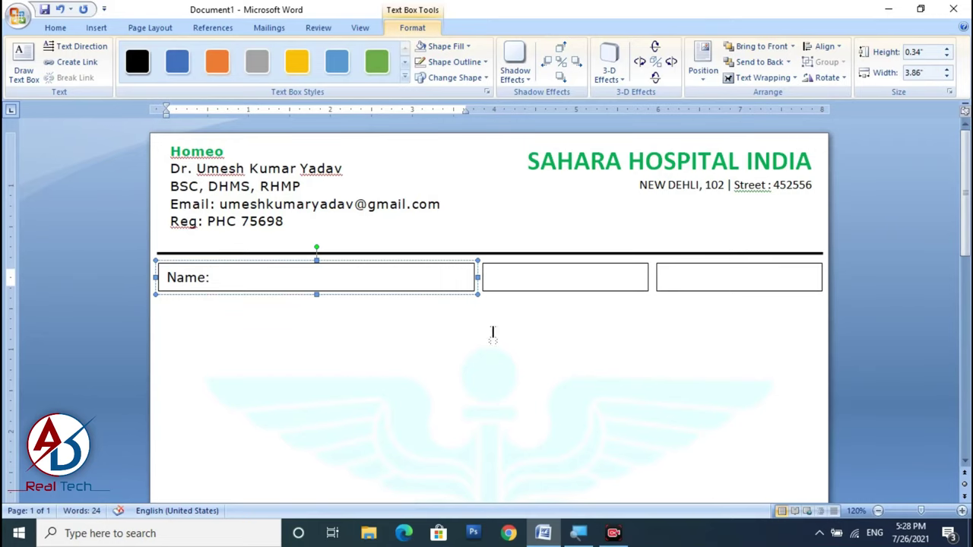
pyautogui.click(532, 282)
pyautogui.rightClick(532, 282)
pyautogui.click(570, 337)
pyautogui.write('DATE')
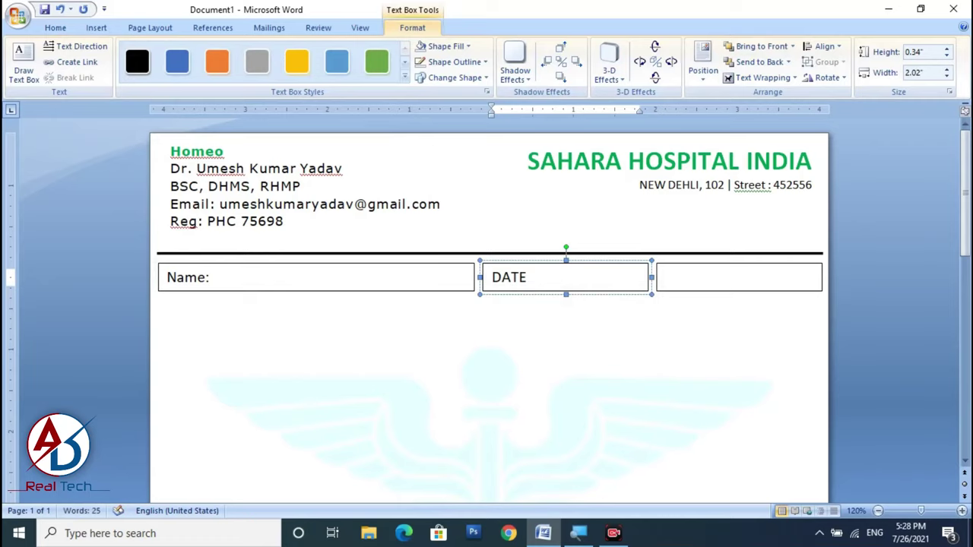
pyautogui.rightClick(728, 288)
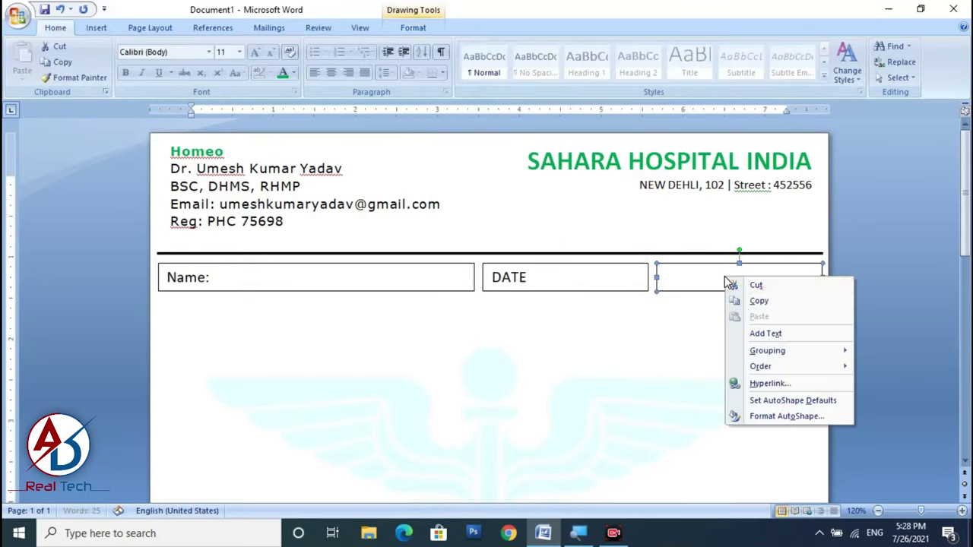
pyautogui.click(766, 335)
pyautogui.write('AGE:')
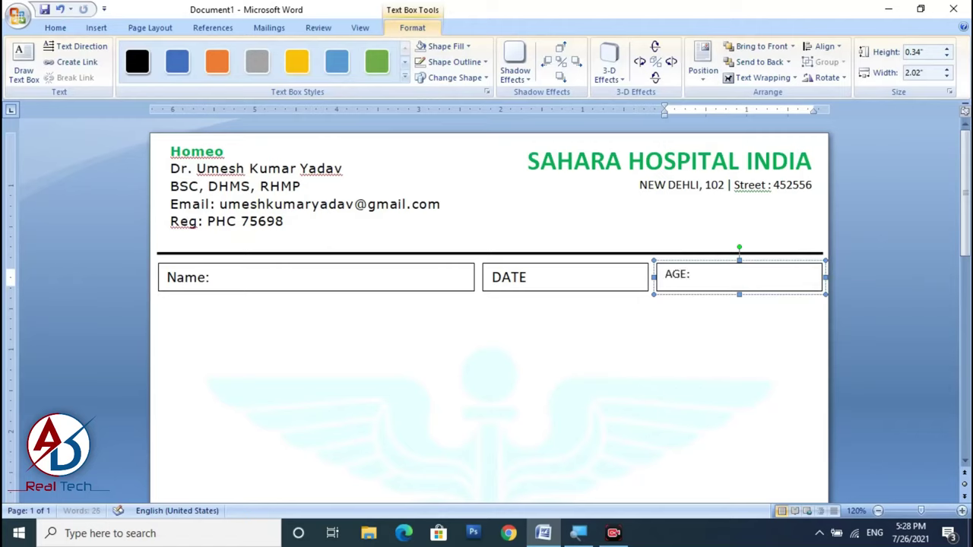
pyautogui.hotkey('ctrl', 'a')
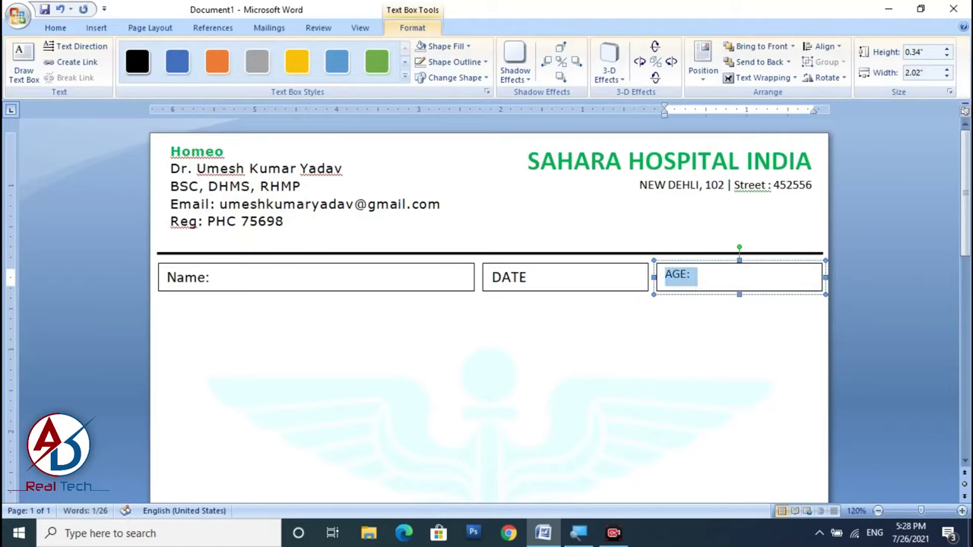
pyautogui.hotkey('ctrl', 'shift', '.')
pyautogui.hotkey('ctrl', 'shift', '.')
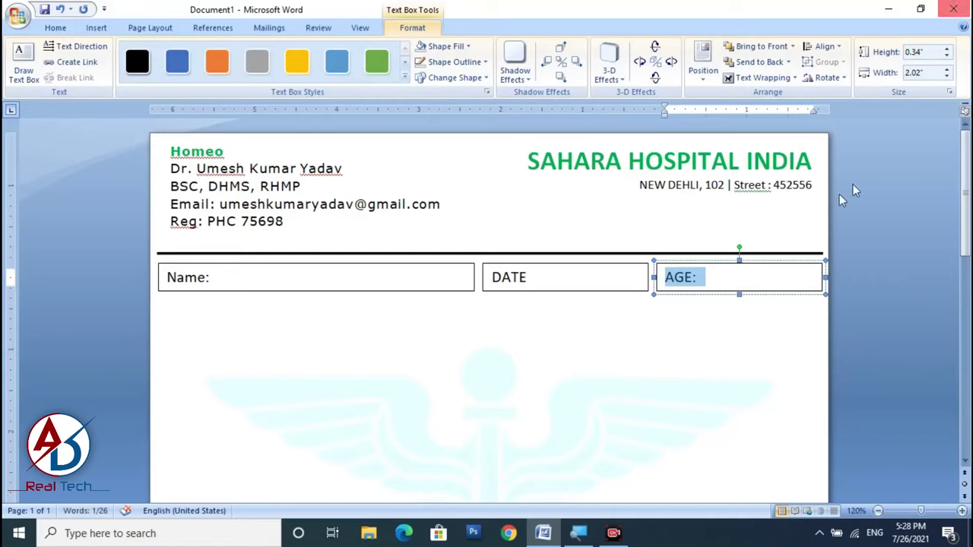
# Give the DATE, Name and AGE boxes each a 1 pt outline
pyautogui.click(571, 272)
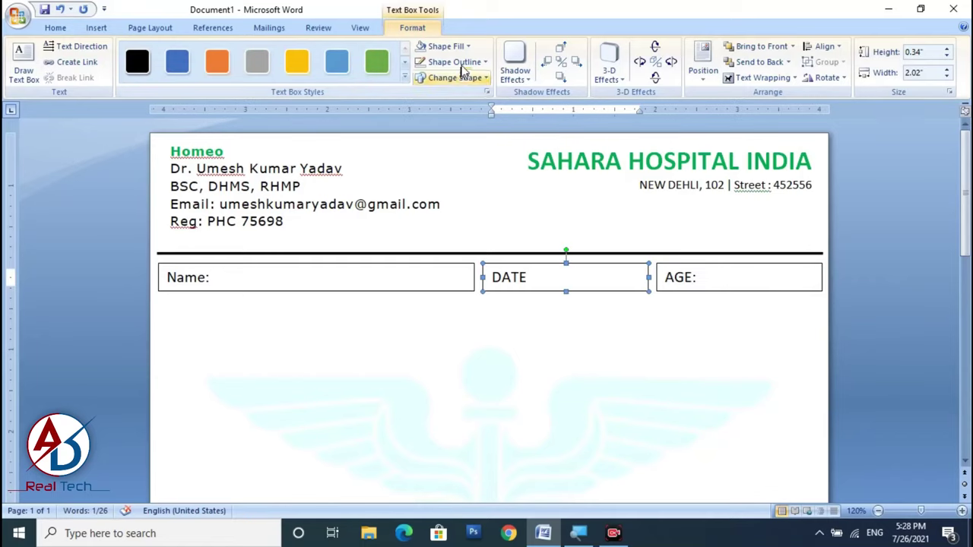
pyautogui.click(454, 61)
pyautogui.moveTo(449, 219)
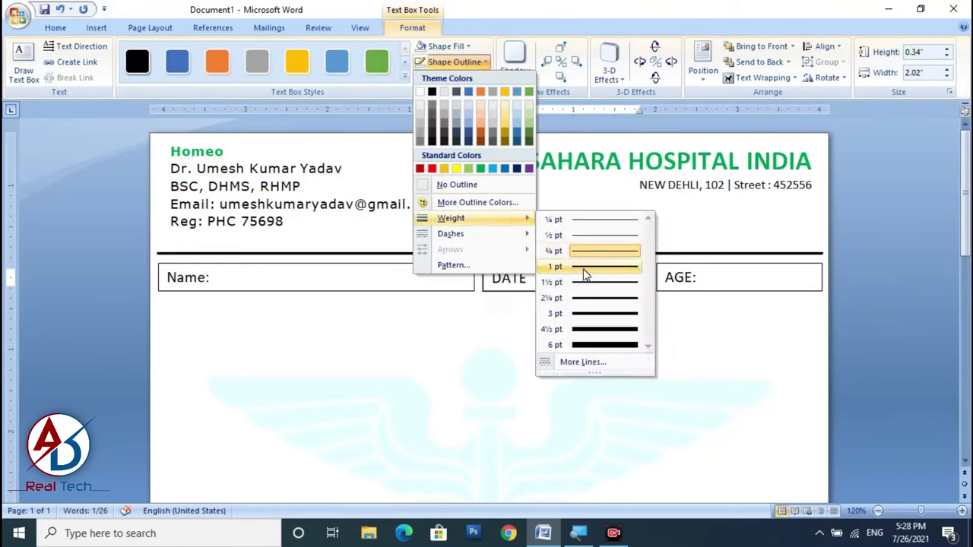
pyautogui.click(584, 268)
pyautogui.click(336, 269)
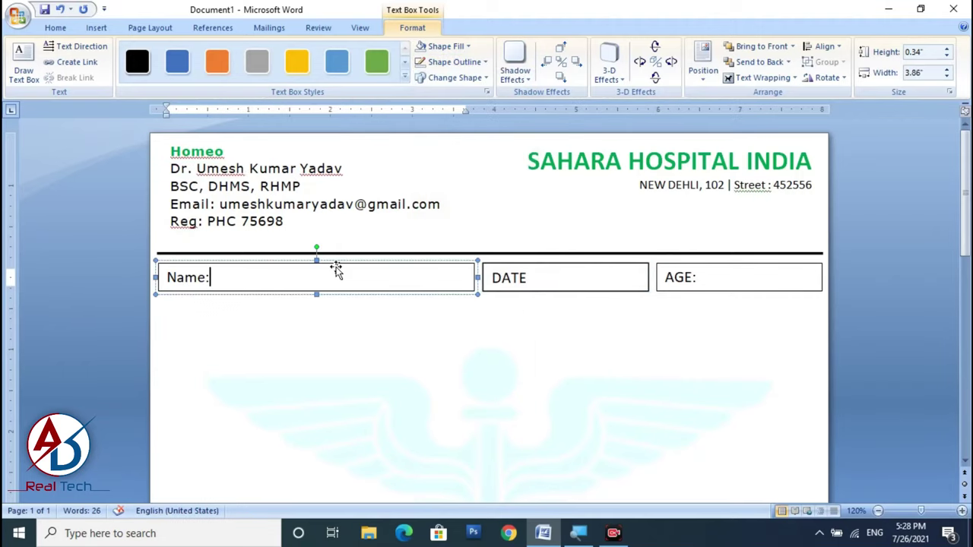
pyautogui.click(467, 63)
pyautogui.moveTo(448, 219)
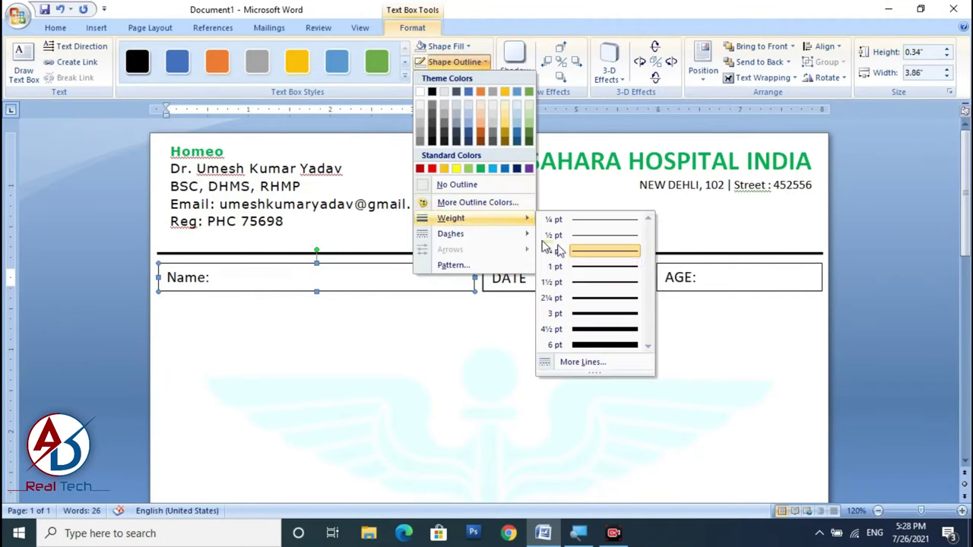
pyautogui.click(582, 268)
pyautogui.click(690, 282)
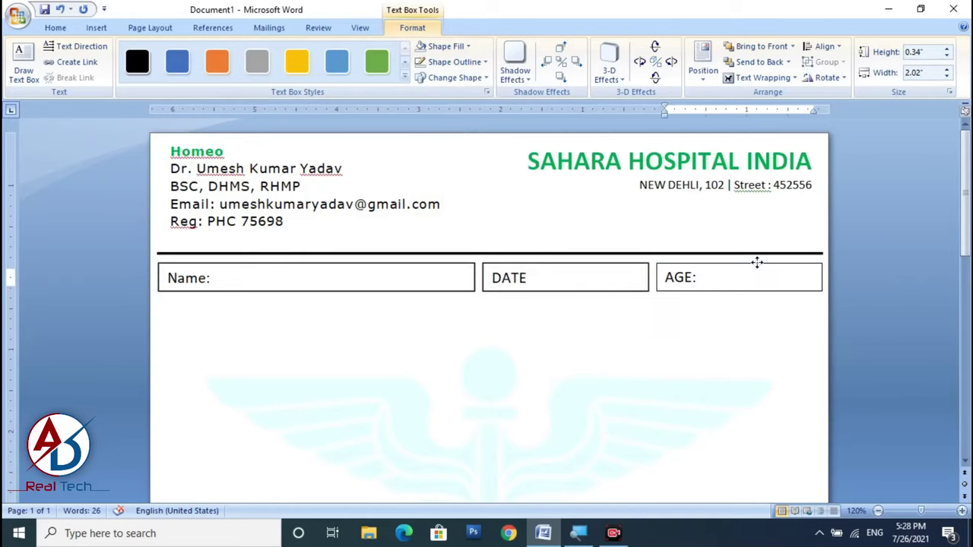
pyautogui.click(756, 262)
pyautogui.click(456, 62)
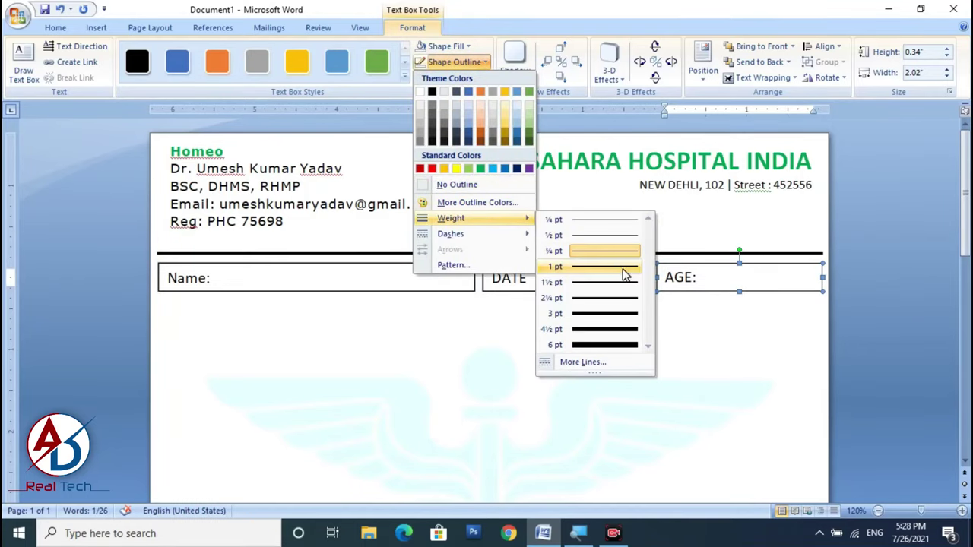
pyautogui.click(620, 268)
pyautogui.click(672, 327)
pyautogui.keyDown('ctrl'); pyautogui.scroll(-5, 522, 341); pyautogui.keyUp('ctrl')
# Draw a long rectangle spanning the page beneath the Name, DATE, AGE row
pyautogui.keyDown('ctrl'); pyautogui.scroll(-3, 430, 322); pyautogui.keyUp('ctrl')
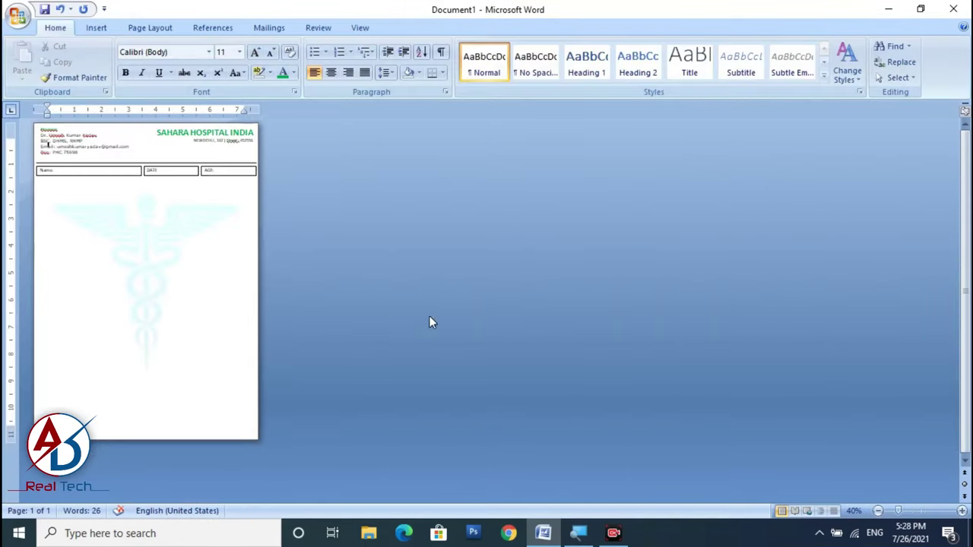
pyautogui.keyDown('ctrl'); pyautogui.scroll(2, 250, 297); pyautogui.keyUp('ctrl')
pyautogui.keyDown('ctrl'); pyautogui.scroll(2, 395, 320); pyautogui.keyUp('ctrl')
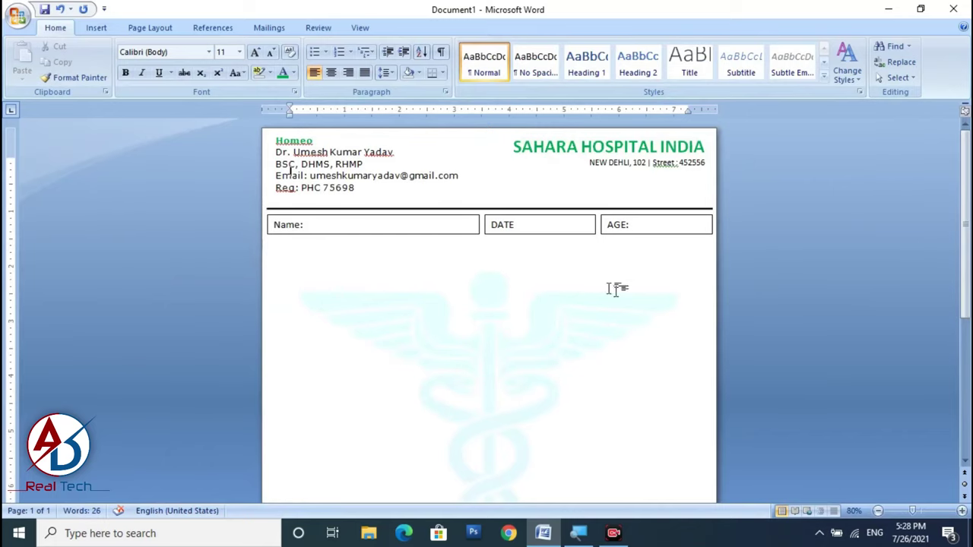
pyautogui.click(96, 28)
pyautogui.click(214, 76)
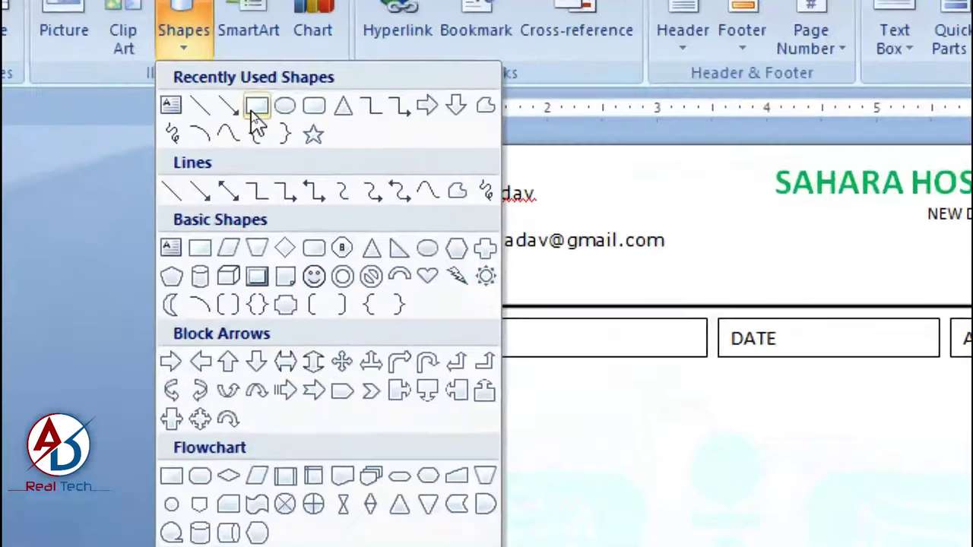
pyautogui.click(253, 114)
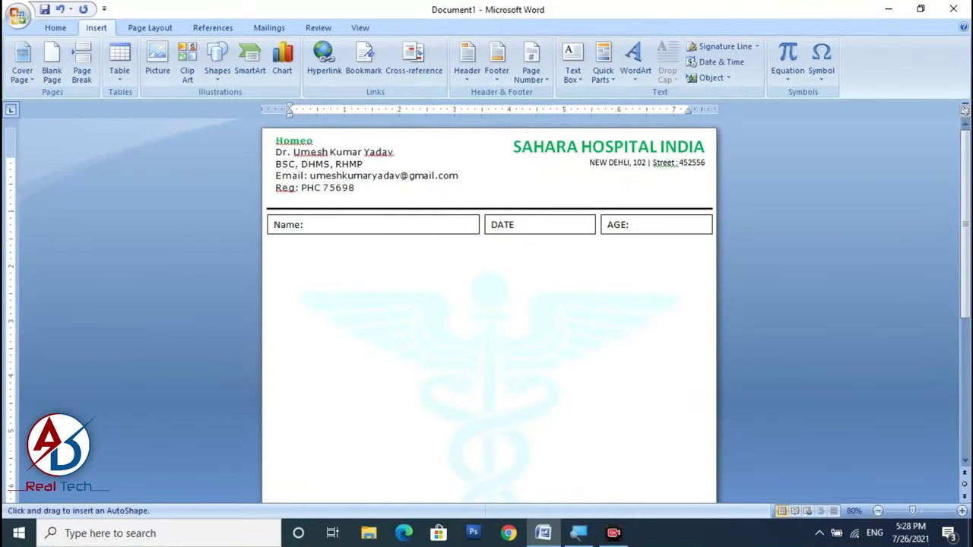
pyautogui.moveTo(268, 241); pyautogui.dragTo(712, 264)
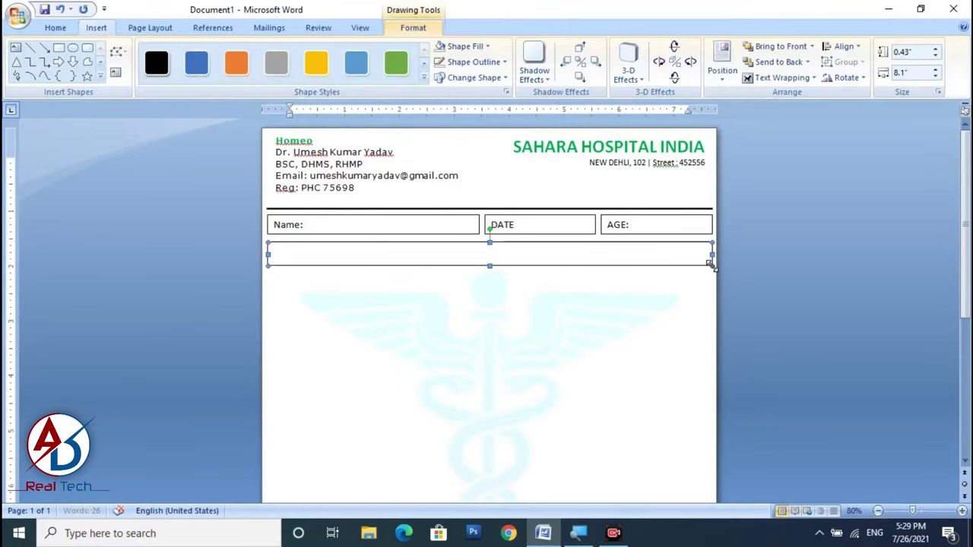
pyautogui.click(662, 304)
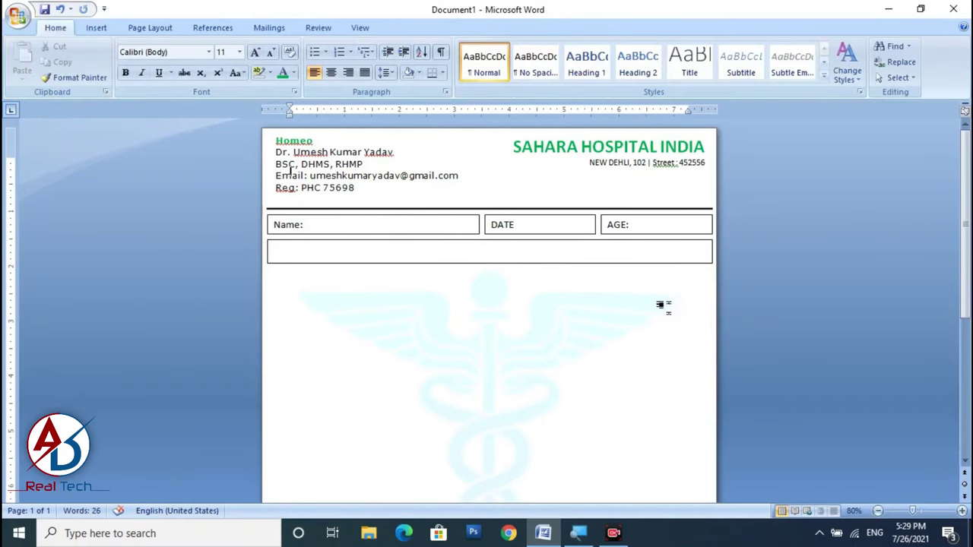
# Fill the new rectangle with green and remove its outline
pyautogui.keyDown('ctrl'); pyautogui.scroll(2, 662, 304); pyautogui.keyUp('ctrl')
pyautogui.click(394, 288)
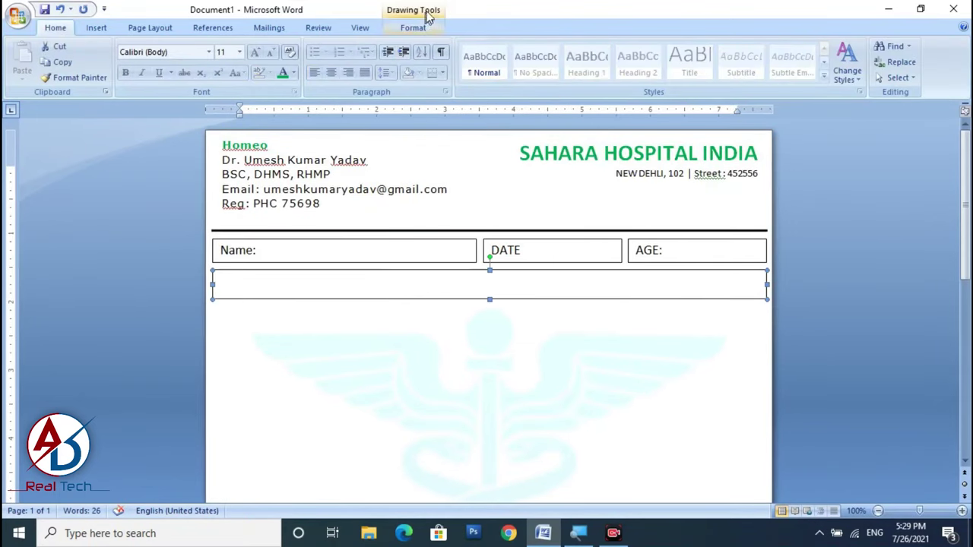
pyautogui.click(412, 28)
pyautogui.click(488, 47)
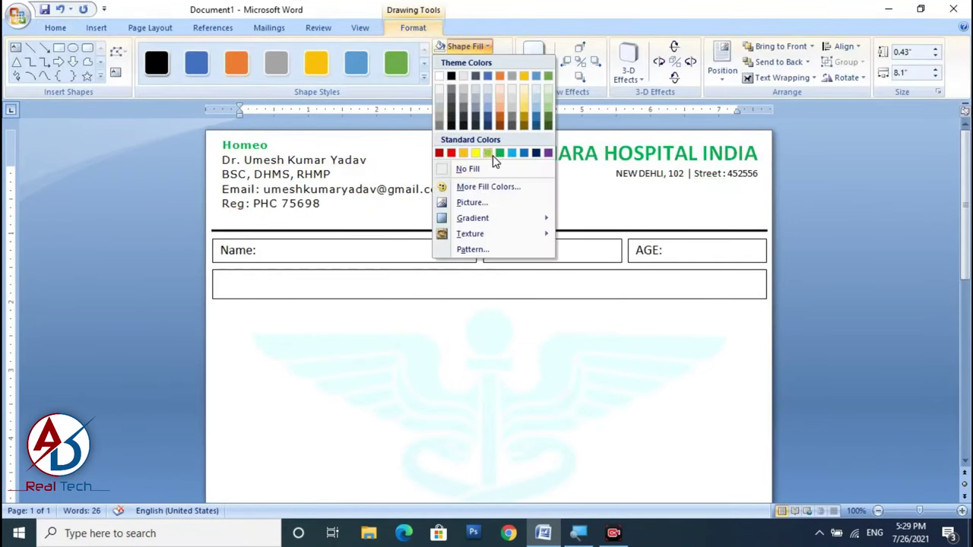
pyautogui.click(494, 153)
pyautogui.click(490, 61)
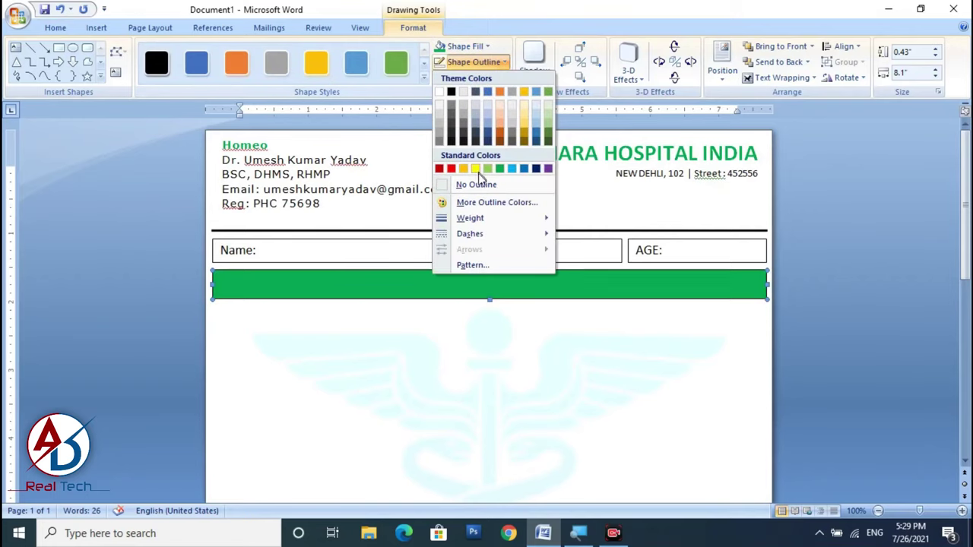
pyautogui.click(465, 184)
pyautogui.moveTo(519, 153); pyautogui.dragTo(759, 153)
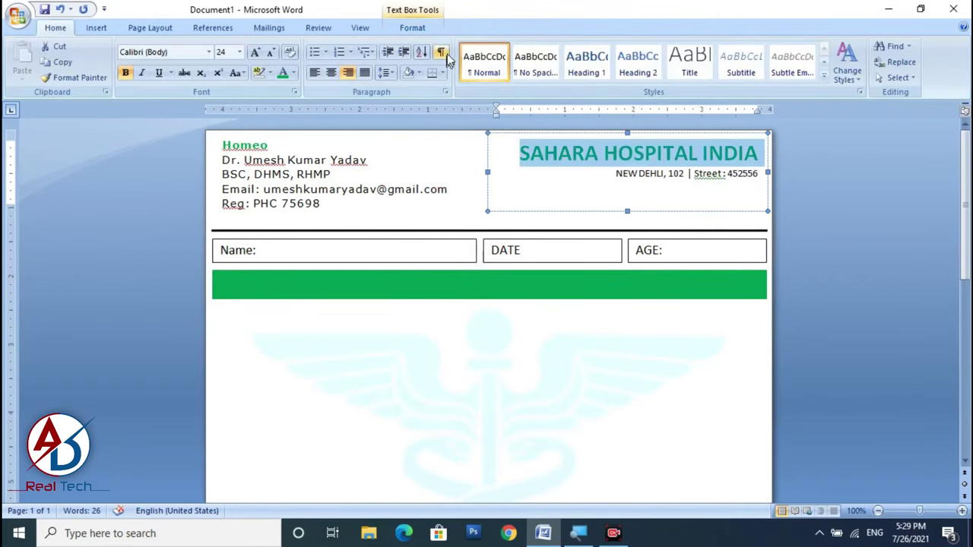
# Set the SAHARA HOSPITAL INDIA heading's font colour to green
pyautogui.click(413, 27)
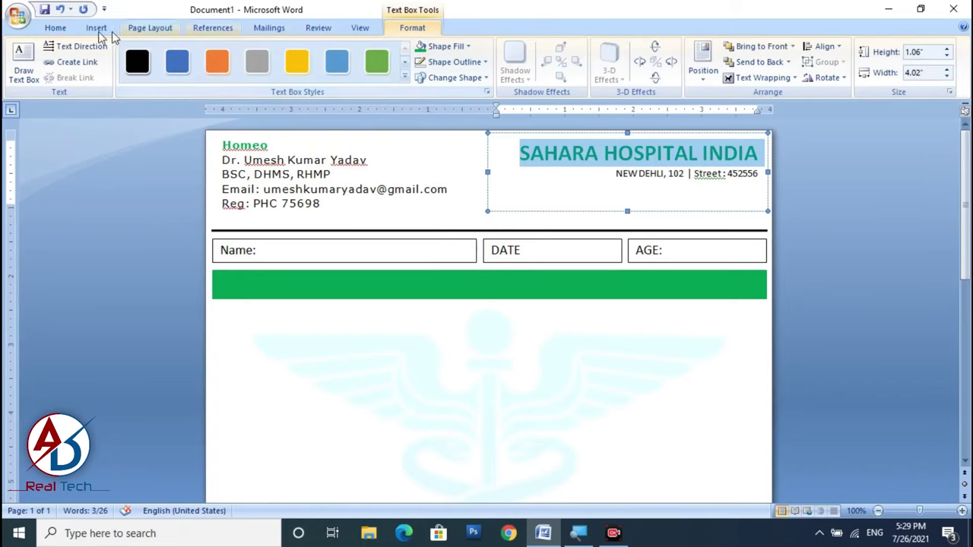
pyautogui.click(55, 27)
pyautogui.click(294, 73)
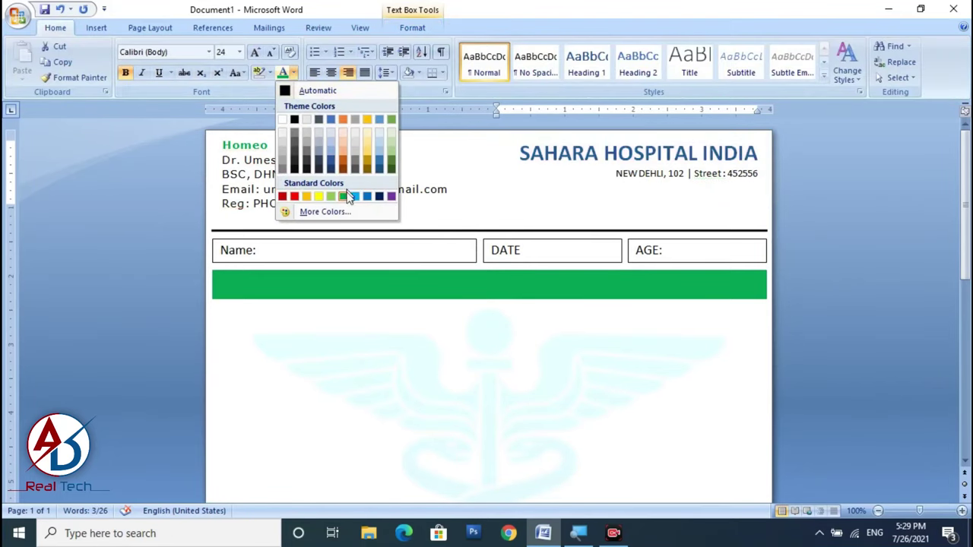
pyautogui.click(212, 105)
pyautogui.doubleClick(245, 144)
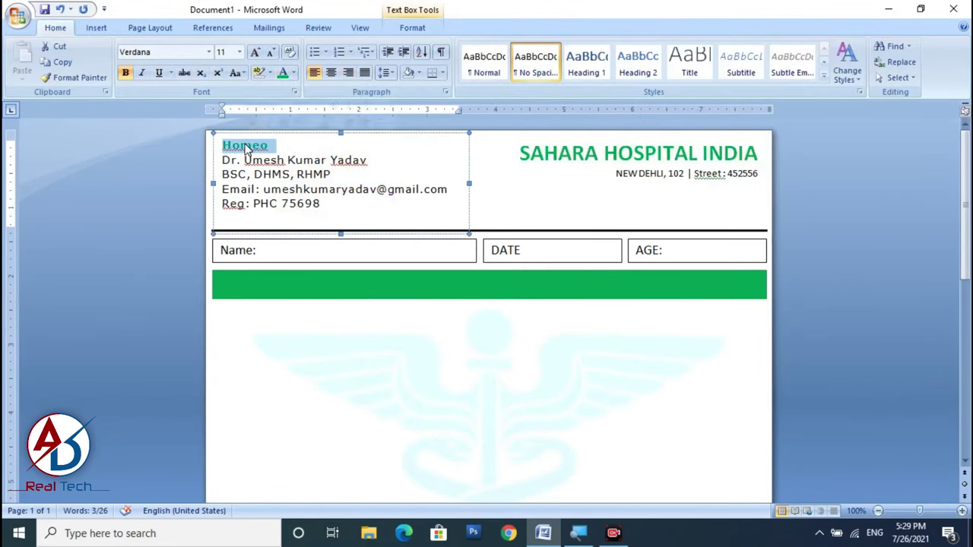
pyautogui.click(405, 375)
pyautogui.keyDown('ctrl'); pyautogui.scroll(-5, 406, 376); pyautogui.keyUp('ctrl')
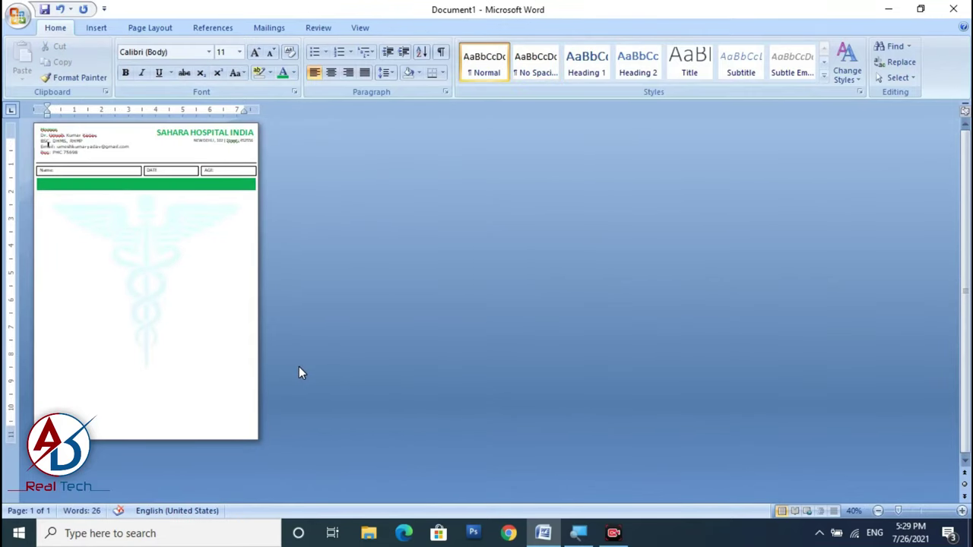
pyautogui.keyDown('ctrl'); pyautogui.scroll(1, 299, 366); pyautogui.keyUp('ctrl')
pyautogui.keyDown('ctrl'); pyautogui.scroll(-1, 163, 158); pyautogui.keyUp('ctrl')
pyautogui.scroll(-1, 164, 159)
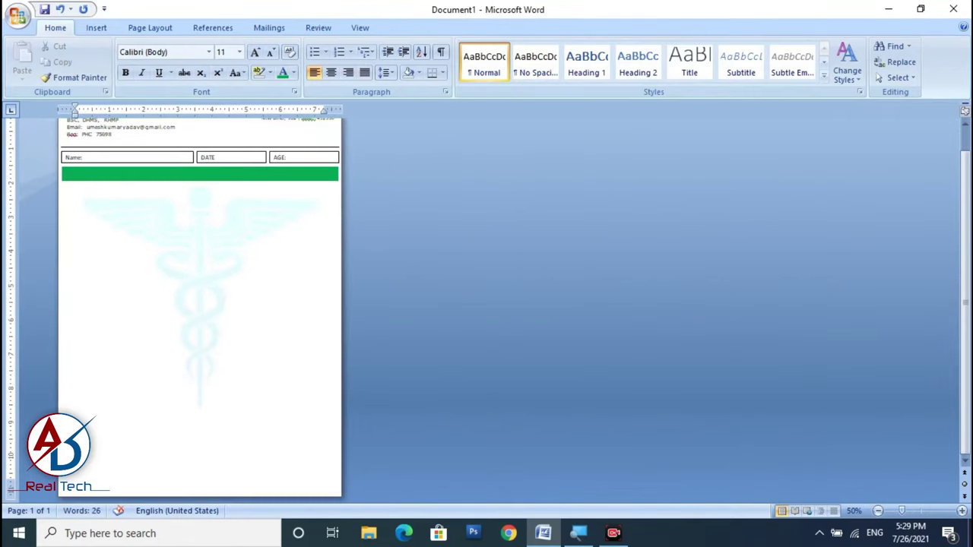
# Place a copy of the green bar along the bottom of the page
pyautogui.click(233, 181)
pyautogui.moveTo(233, 176); pyautogui.dragTo(240, 486)
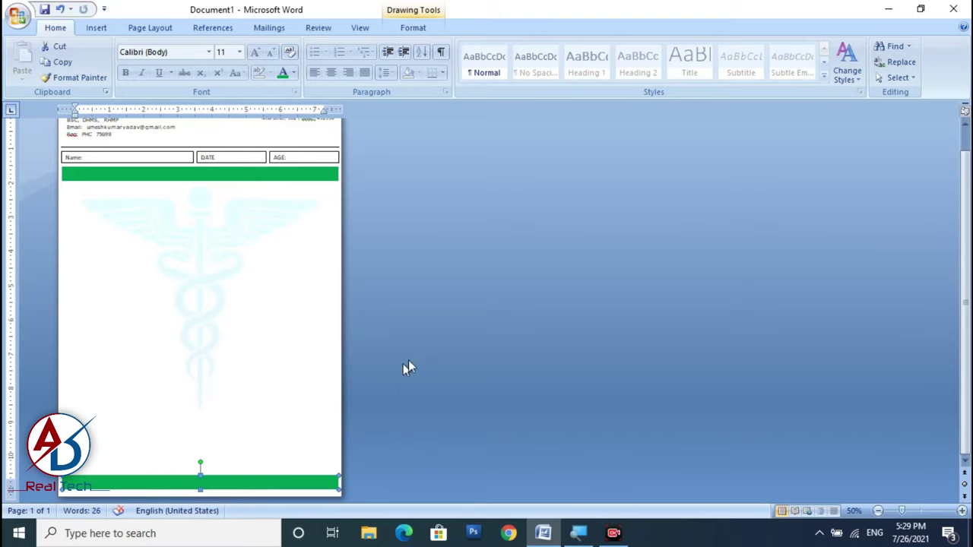
pyautogui.scroll(1, 406, 369)
pyautogui.scroll(10, 509, 315)
pyautogui.click(497, 286)
pyautogui.scroll(2, 479, 278)
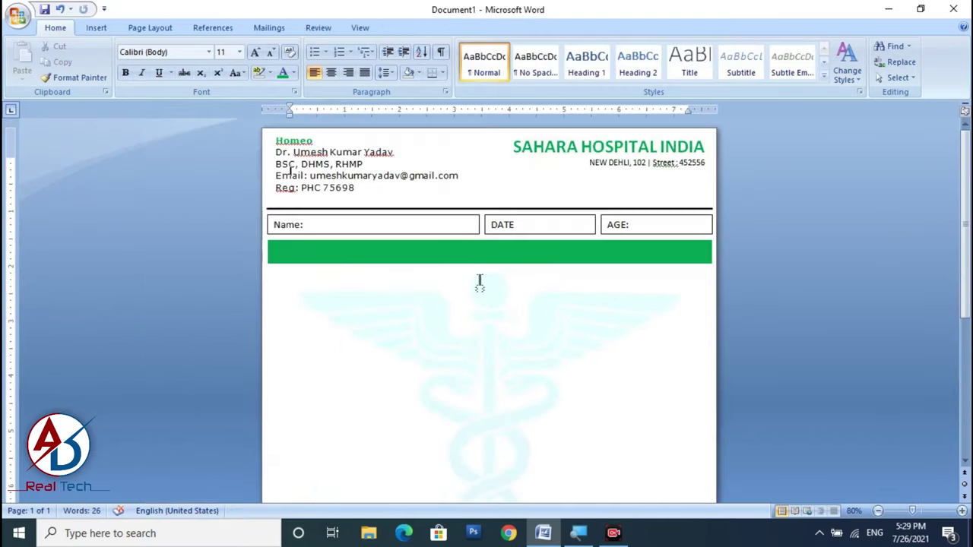
pyautogui.scroll(-3, 486, 300)
pyautogui.scroll(-5, 486, 300)
pyautogui.scroll(6, 346, 310)
pyautogui.scroll(1, 240, 185)
pyautogui.scroll(1, 476, 332)
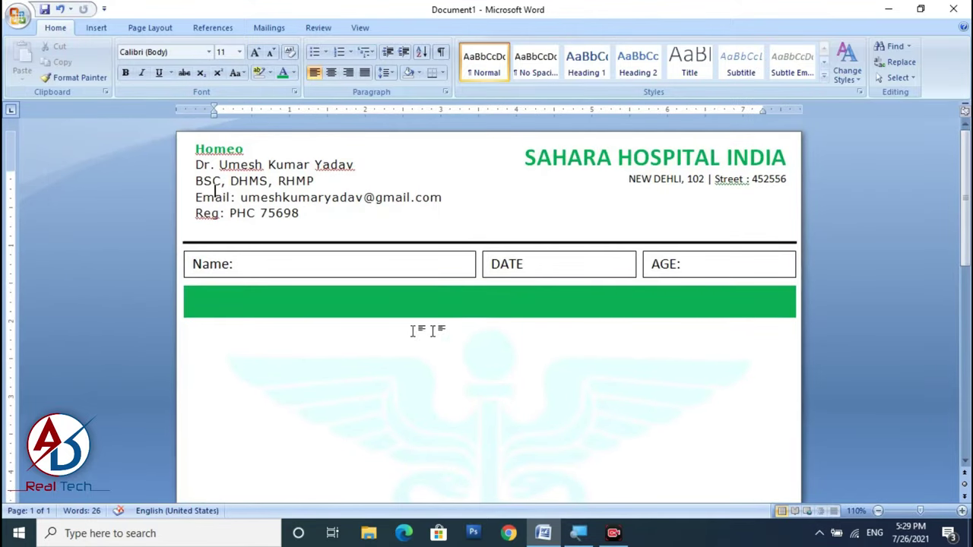
# Insert first-style WordArt reading 'Symptoms' with its font changed to Arial
pyautogui.click(263, 301)
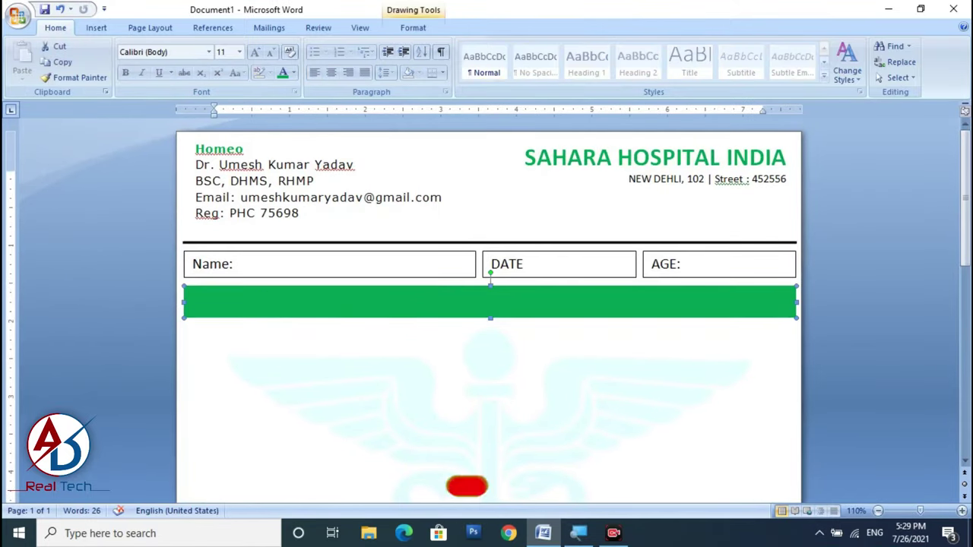
pyautogui.rightClick(297, 306)
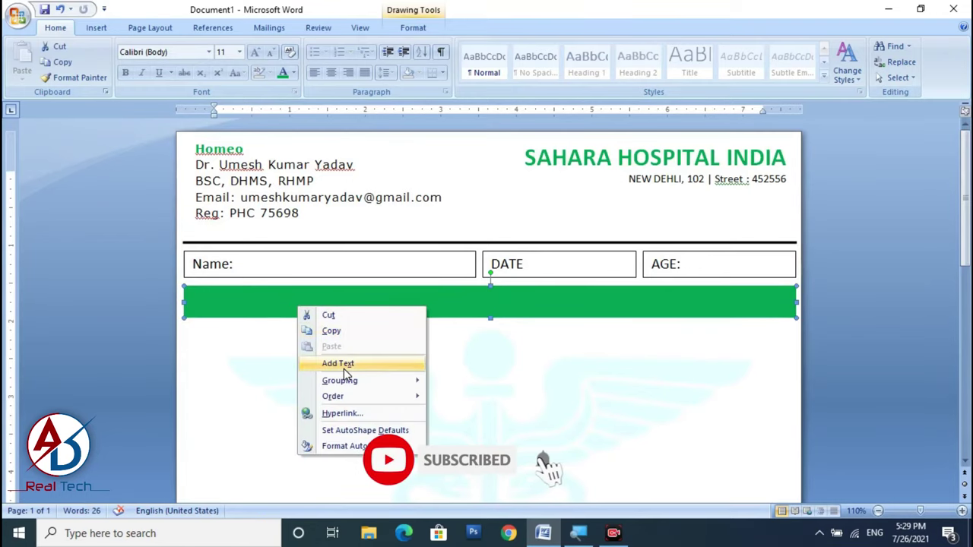
pyautogui.press('Escape')
pyautogui.click(96, 27)
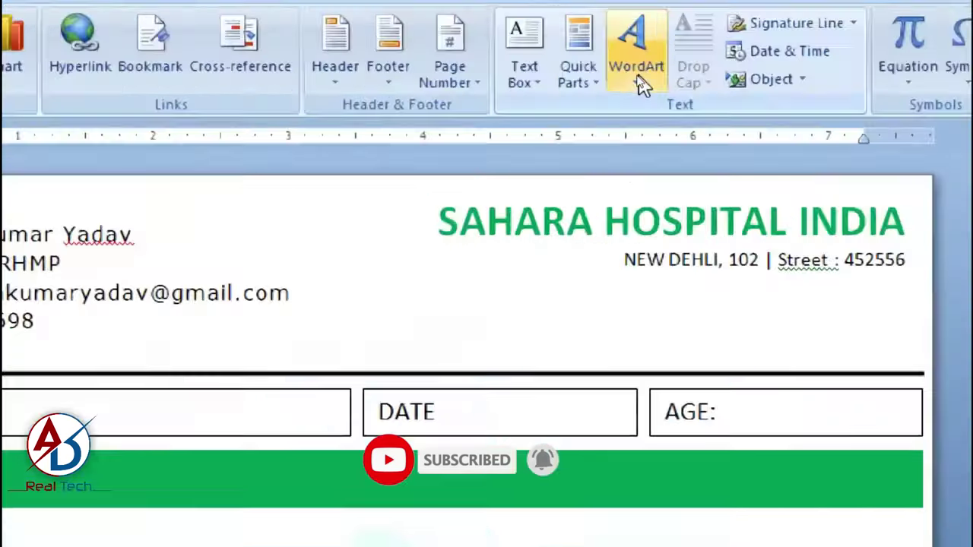
pyautogui.click(637, 76)
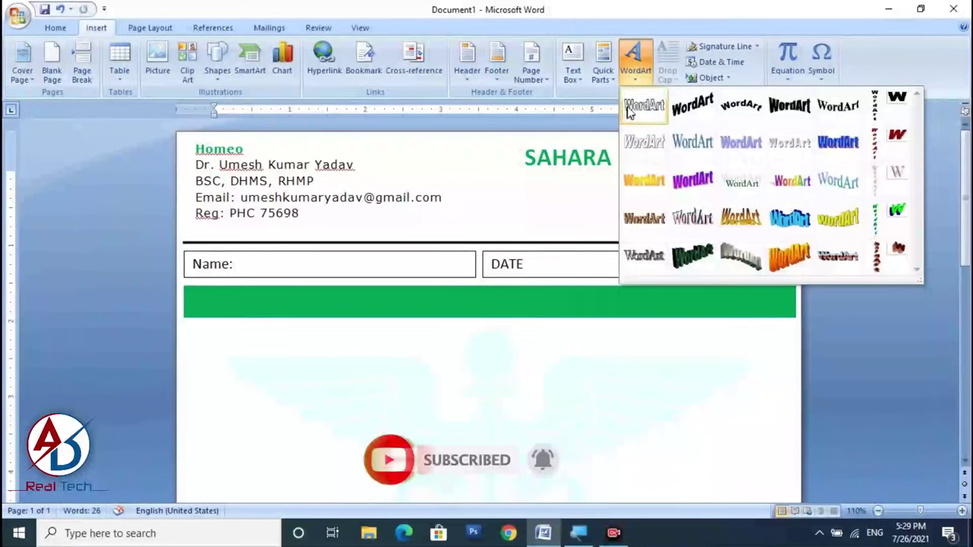
pyautogui.click(386, 293)
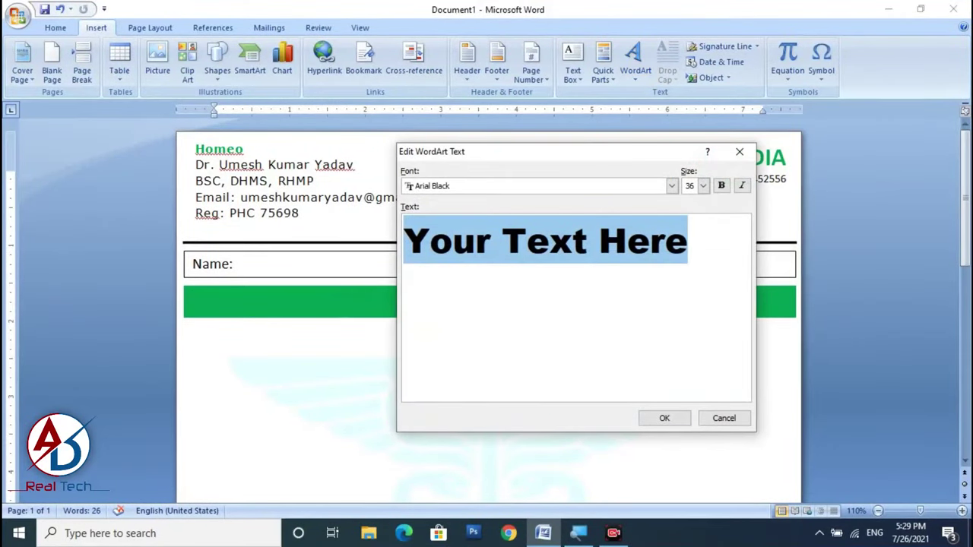
pyautogui.press('BackSpace')
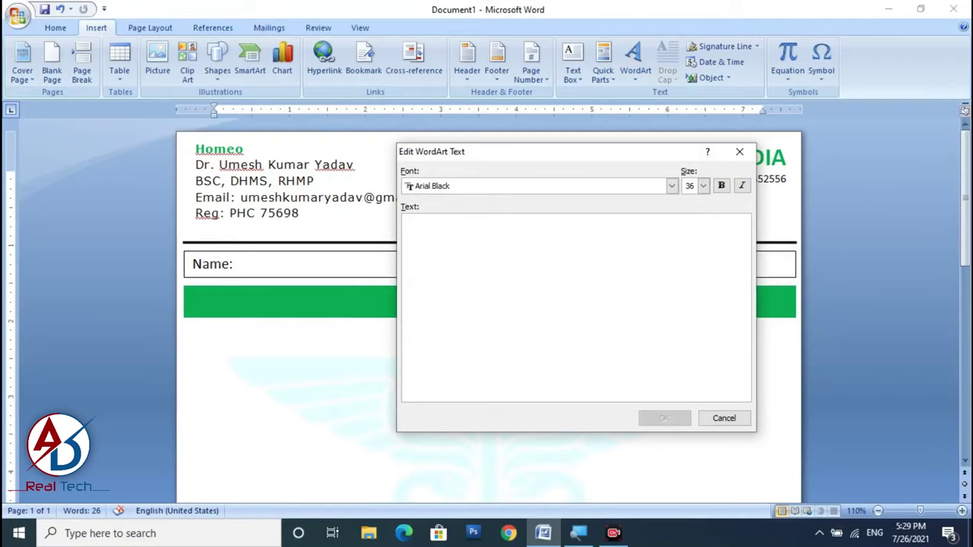
pyautogui.write('S')
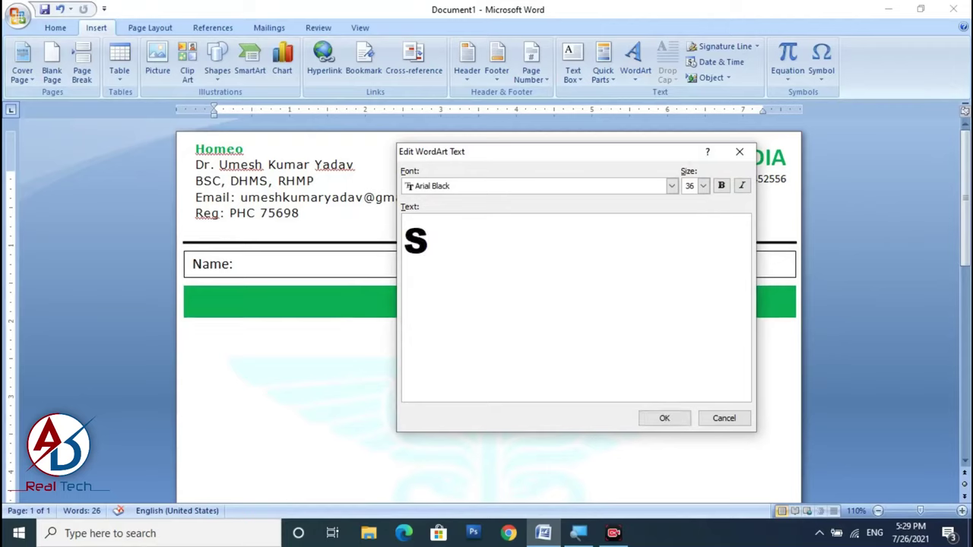
pyautogui.write('y')
pyautogui.write('mptoms')
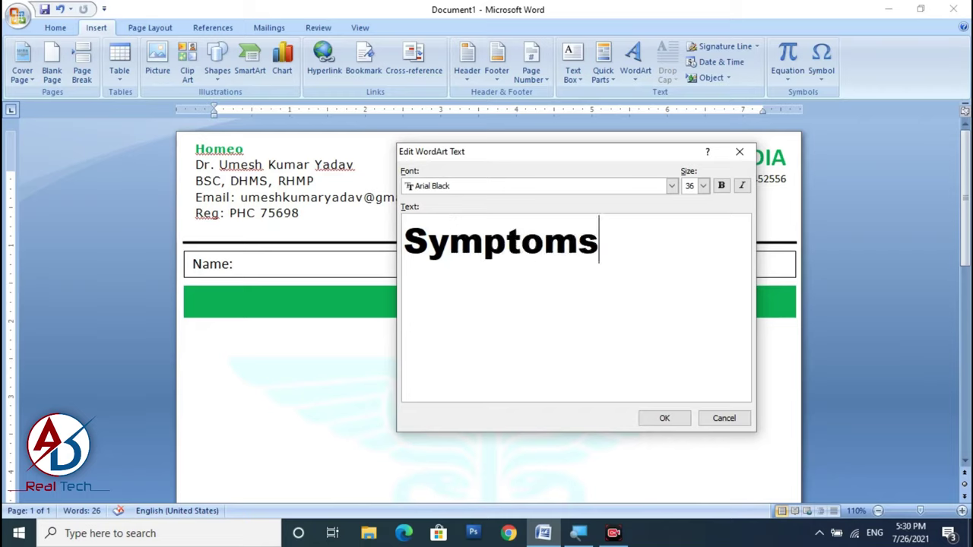
pyautogui.click(501, 187)
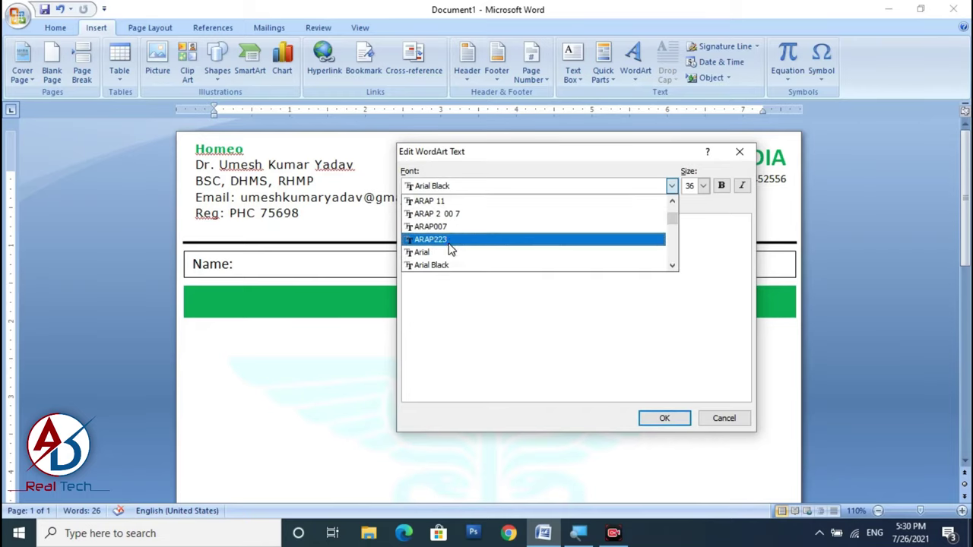
pyautogui.click(601, 251)
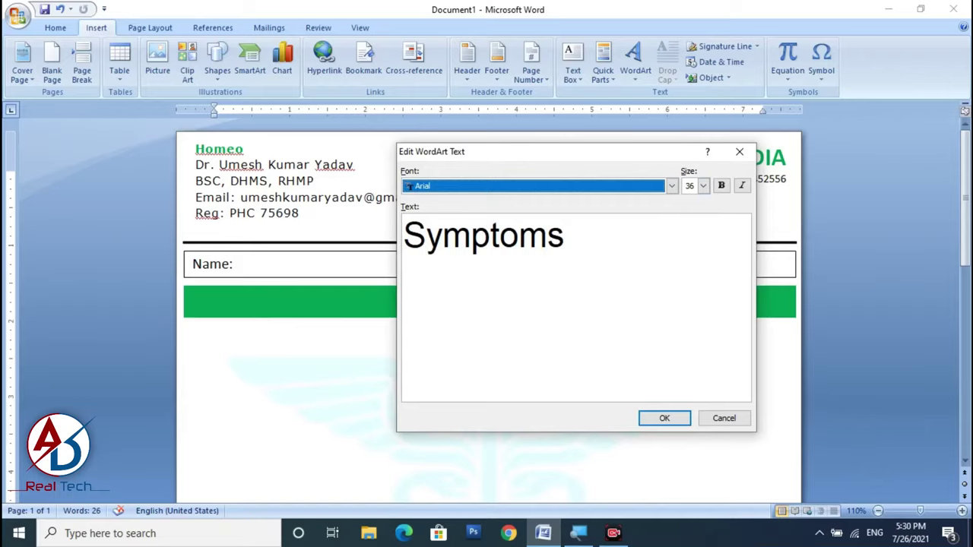
pyautogui.click(663, 418)
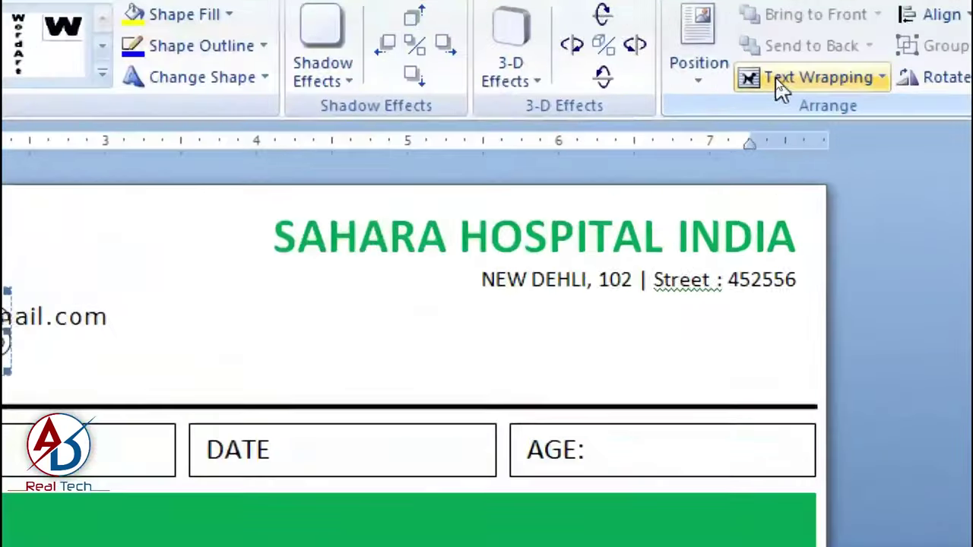
# Float the Symptoms WordArt in front of text, shrink it, and place it at the green bar's left end
pyautogui.click(777, 79)
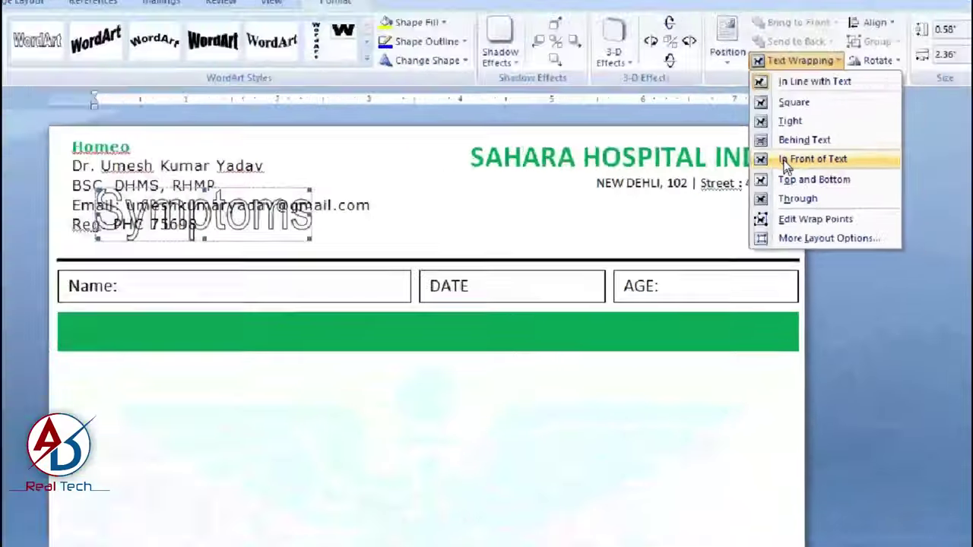
pyautogui.click(790, 159)
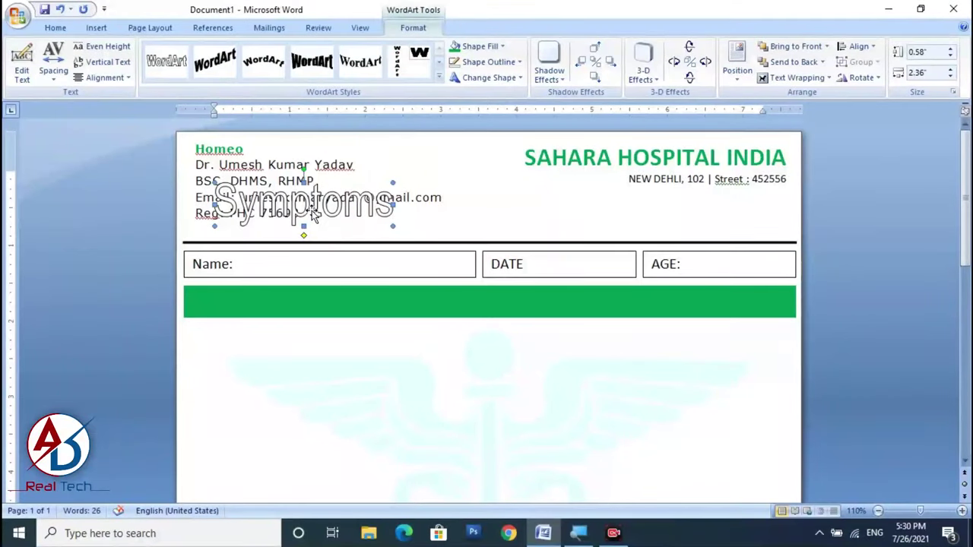
pyautogui.moveTo(311, 291); pyautogui.dragTo(312, 291)
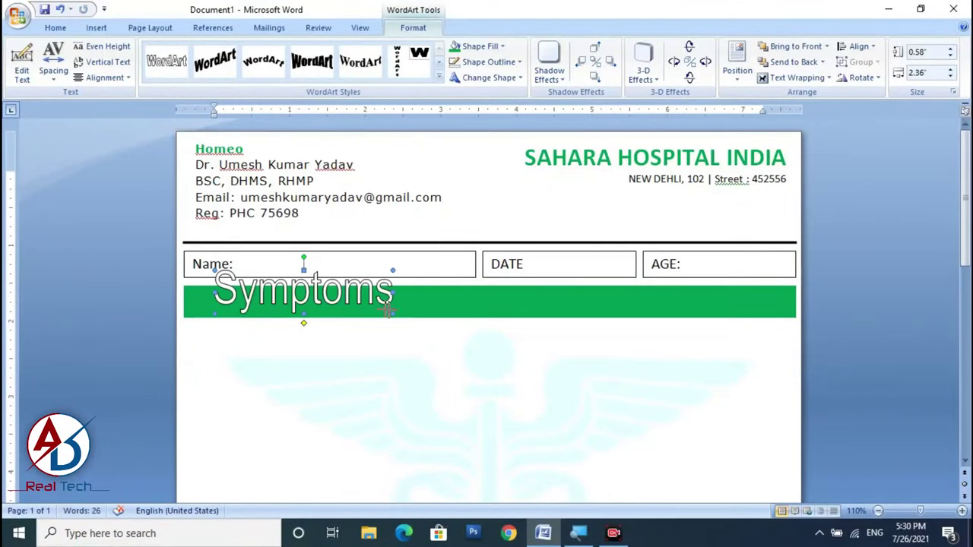
pyautogui.moveTo(392, 314); pyautogui.dragTo(310, 292)
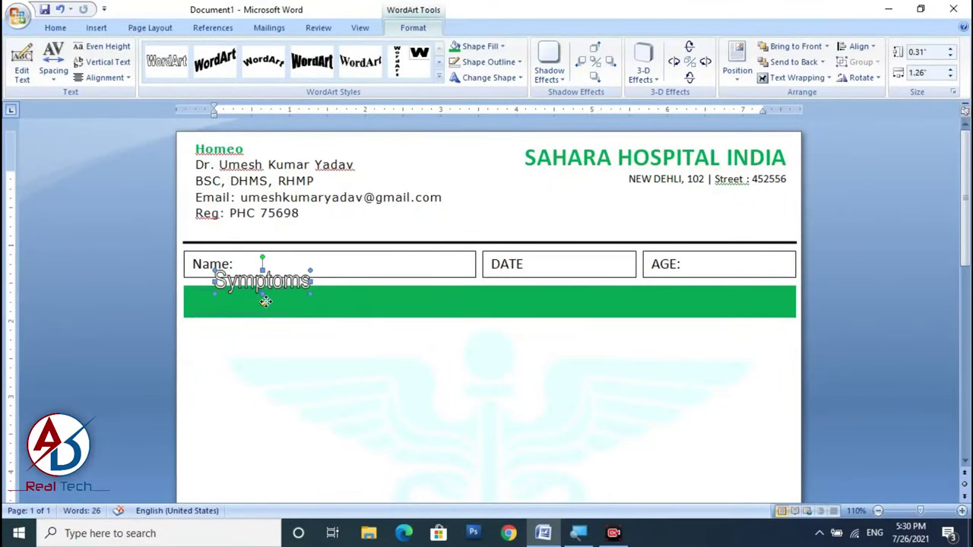
pyautogui.moveTo(262, 301); pyautogui.dragTo(239, 321)
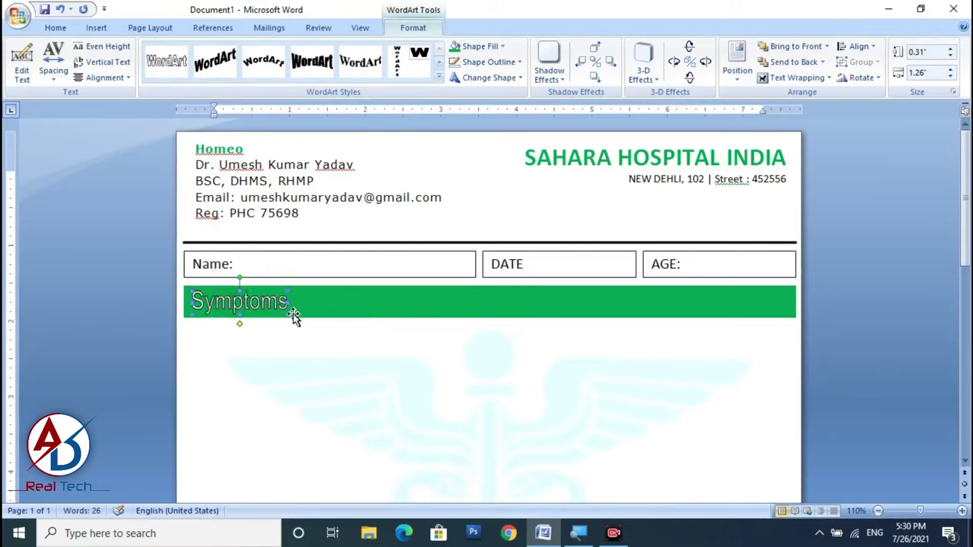
# Make the Symptoms letters white with a white outline and slightly smaller
pyautogui.click(490, 46)
pyautogui.click(454, 85)
pyautogui.click(483, 61)
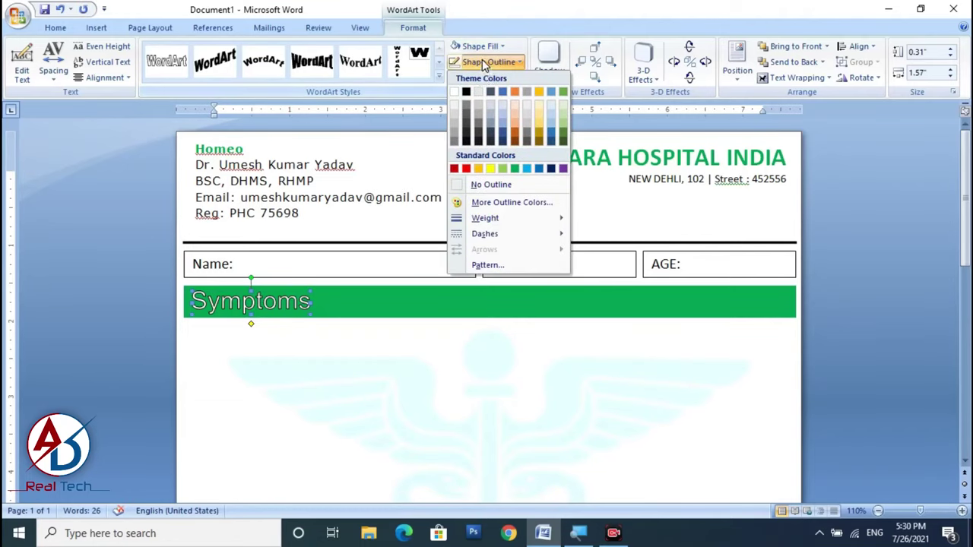
pyautogui.click(453, 92)
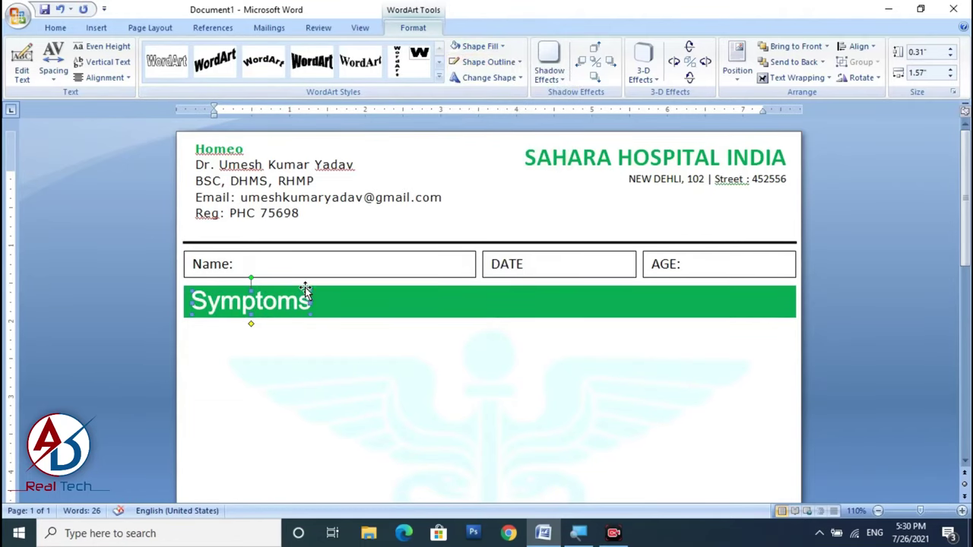
pyautogui.hotkey('ctrl', 'shift', ',')
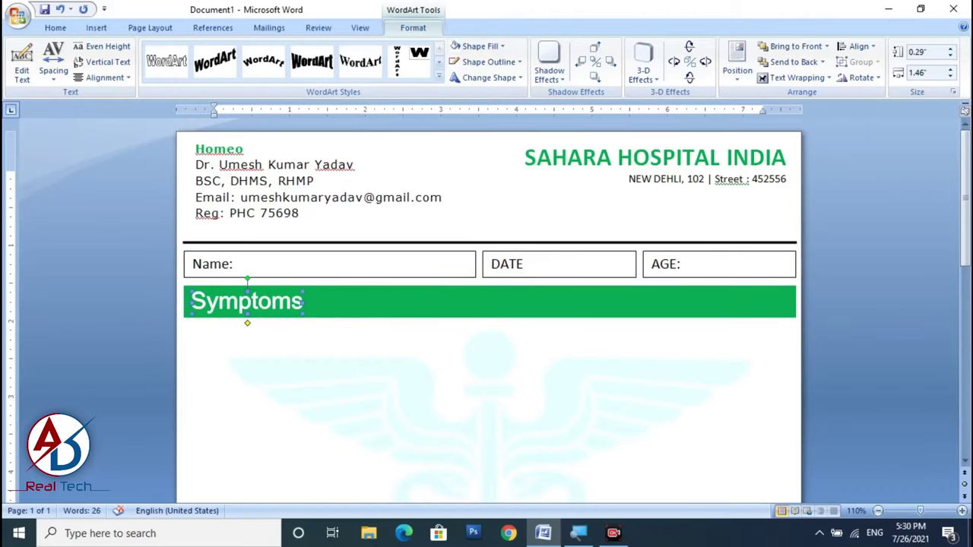
pyautogui.scroll(-6, 369, 362)
pyautogui.click(389, 358)
pyautogui.scroll(-3, 232, 333)
# Select the bottom green bar and nudge it slightly down the page
pyautogui.scroll(4, 232, 333)
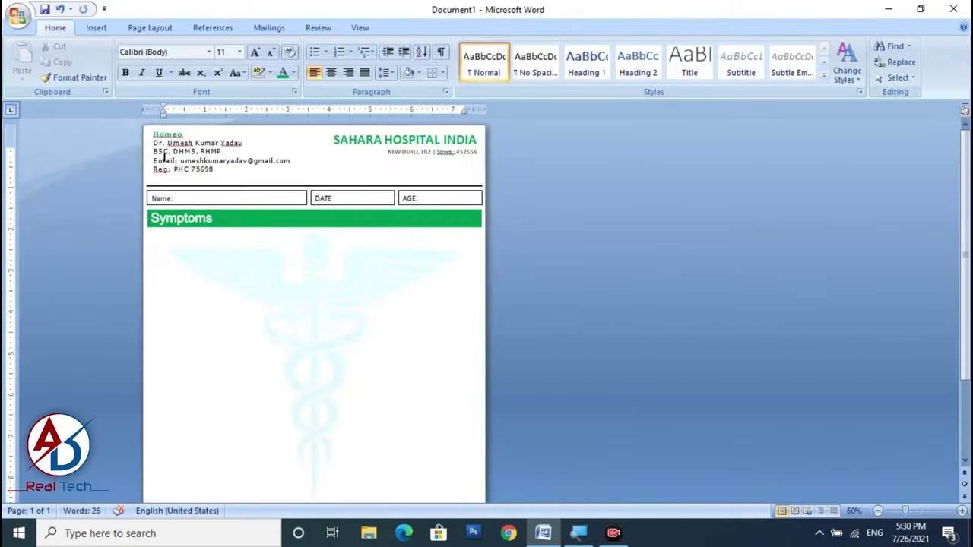
pyautogui.scroll(3, 163, 155)
pyautogui.scroll(-5, 163, 156)
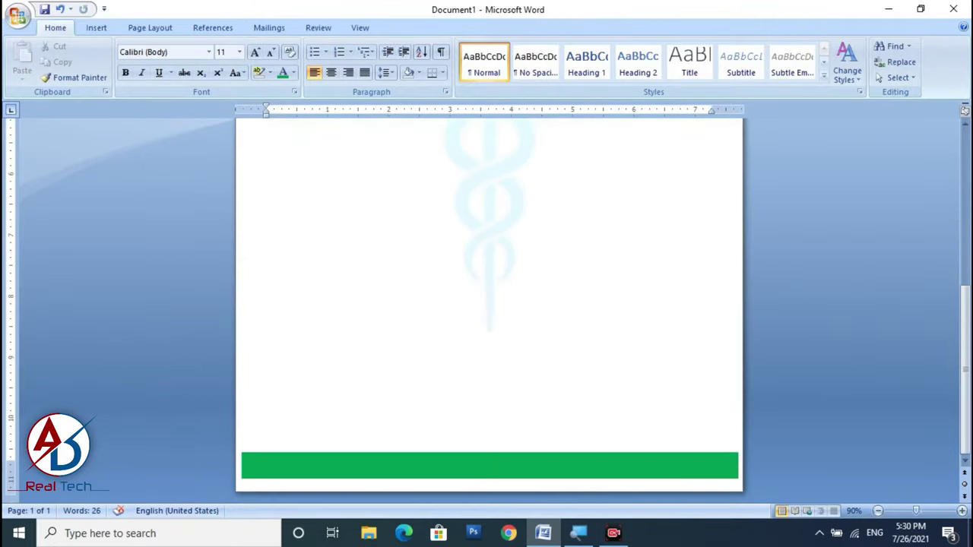
pyautogui.click(447, 472)
pyautogui.hotkey('ctrl', 'Down')
pyautogui.hotkey('ctrl', 'Down')
pyautogui.hotkey('ctrl', 'Down')
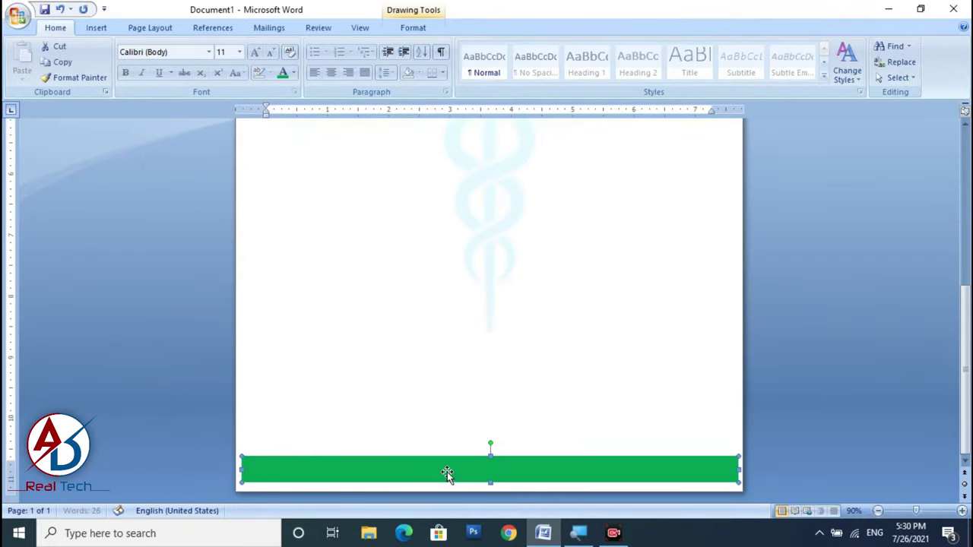
pyautogui.hotkey('ctrl', 'Down')
pyautogui.hotkey('ctrl', 'Down')
pyautogui.hotkey('ctrl', 'Down')
pyautogui.hotkey('ctrl', 'Down')
pyautogui.rightClick(446, 476)
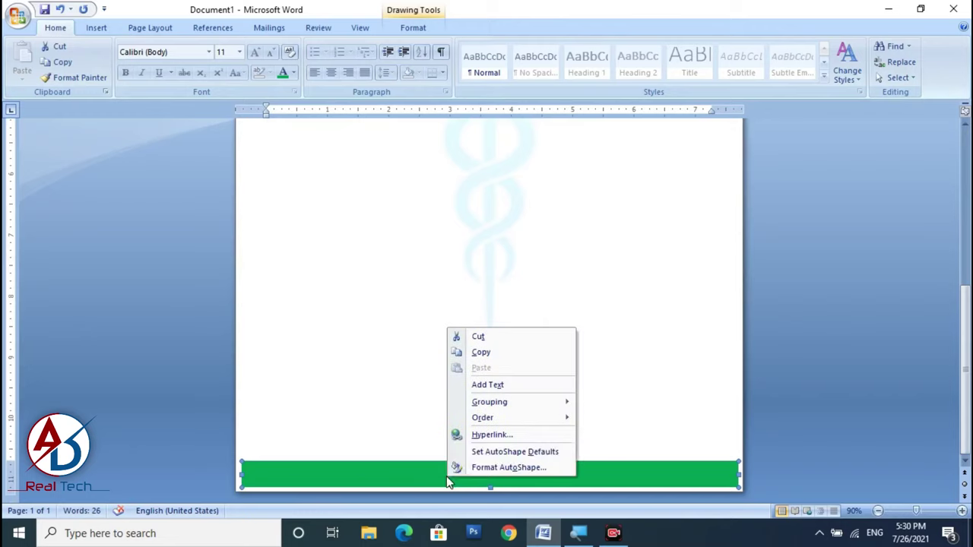
pyautogui.click(490, 384)
pyautogui.write('S')
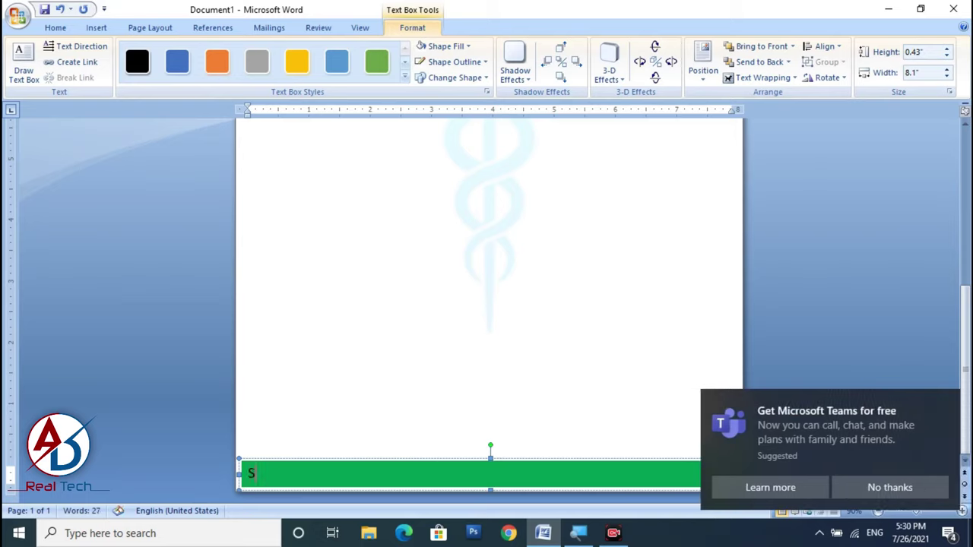
pyautogui.press('BackSpace')
pyautogui.write('A')
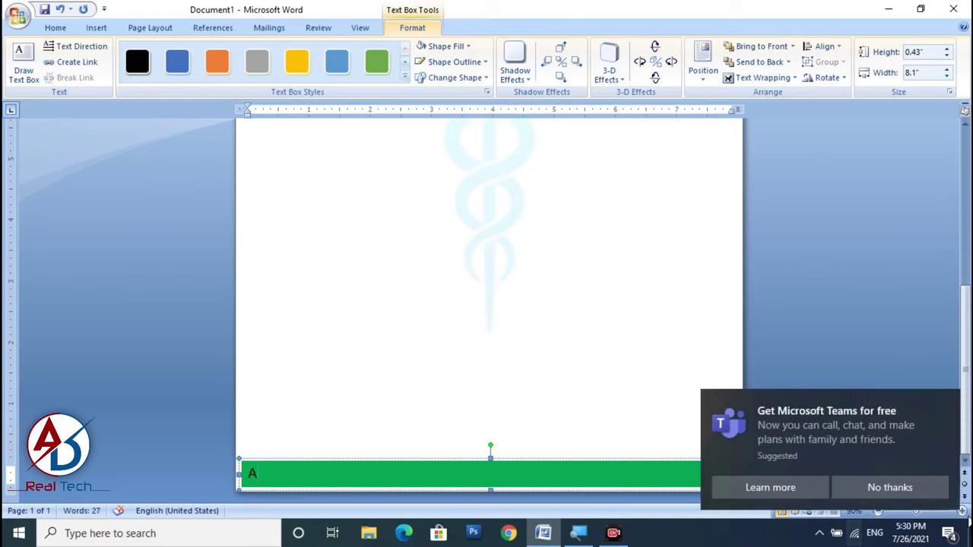
pyautogui.click(888, 487)
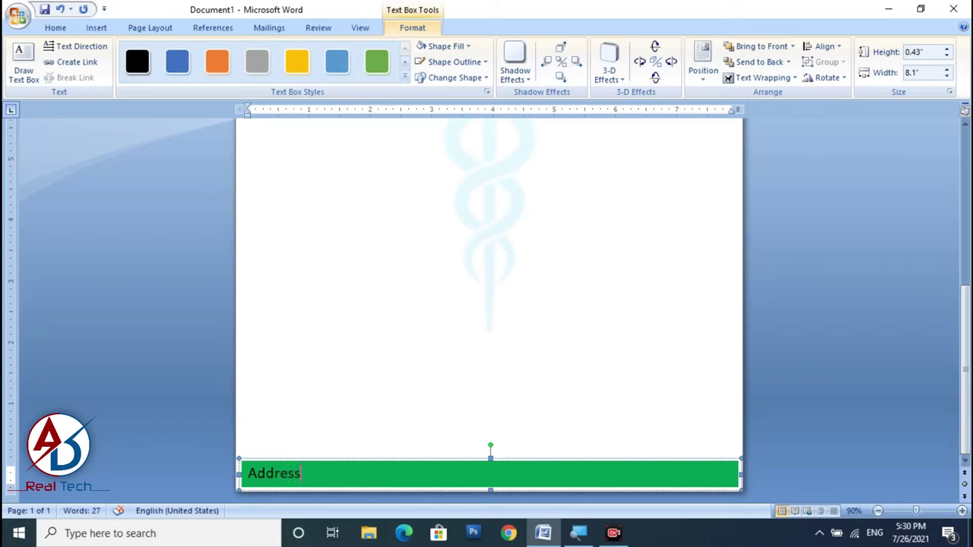
pyautogui.write('New Dehli, India |')
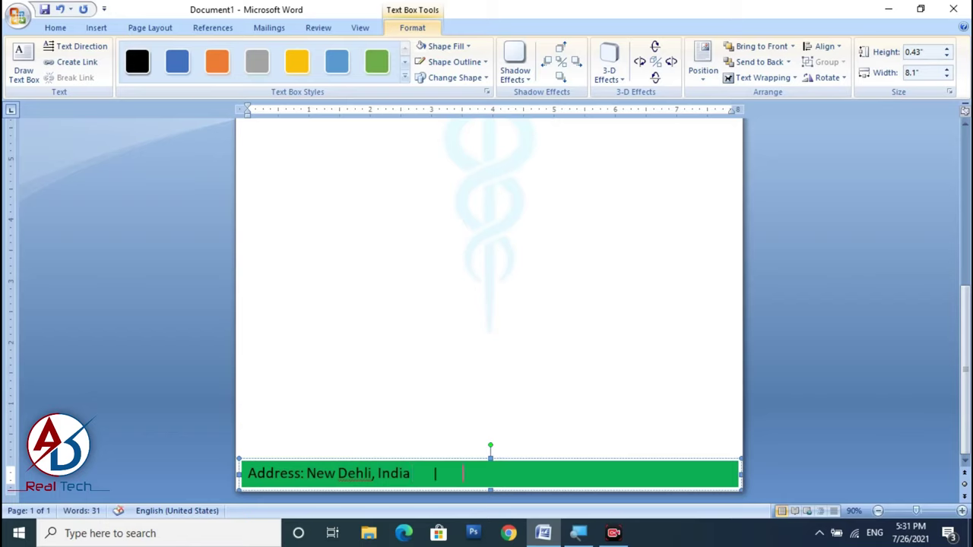
pyautogui.write('ww.')
pyautogui.write('website.com')
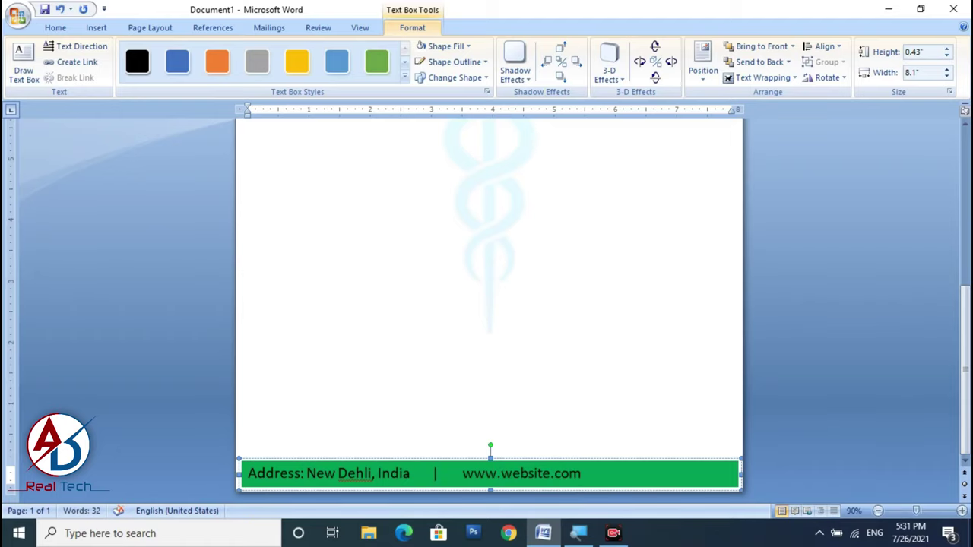
pyautogui.hotkey('ctrl', 'a')
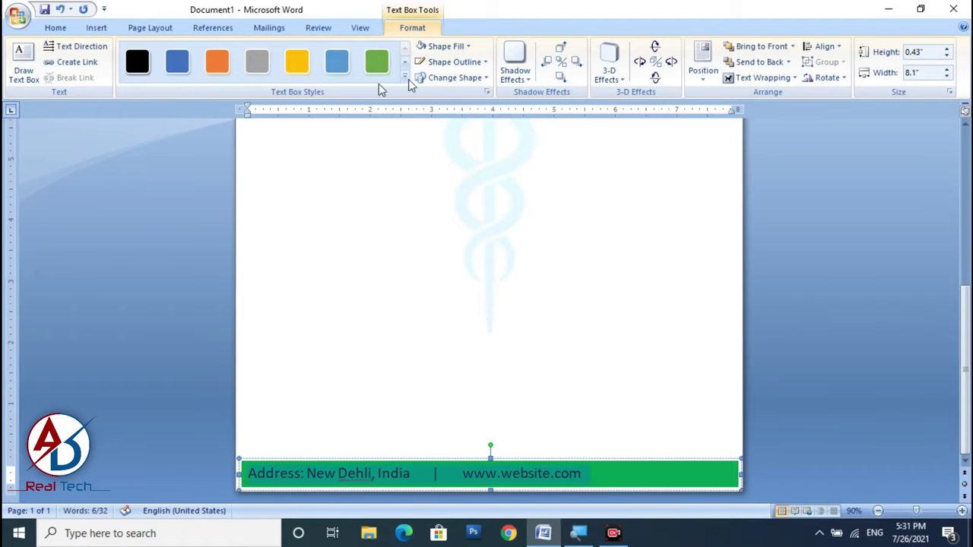
# Centre the footer text and colour it white
pyautogui.click(59, 28)
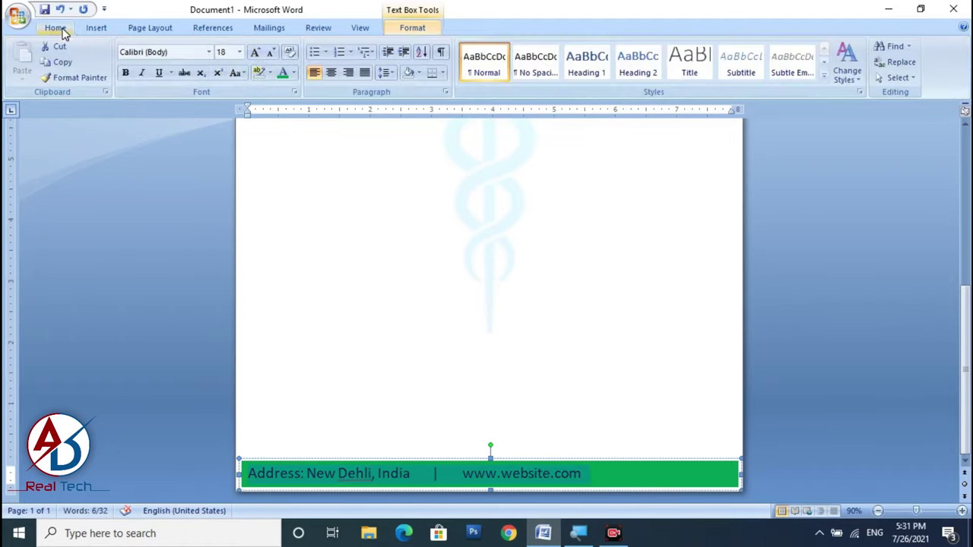
pyautogui.click(331, 72)
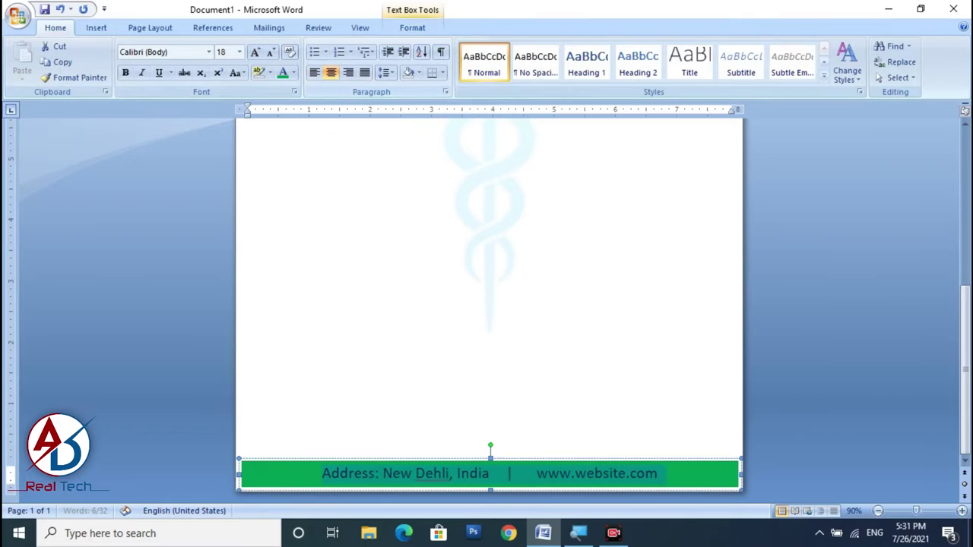
pyautogui.click(293, 73)
pyautogui.click(467, 302)
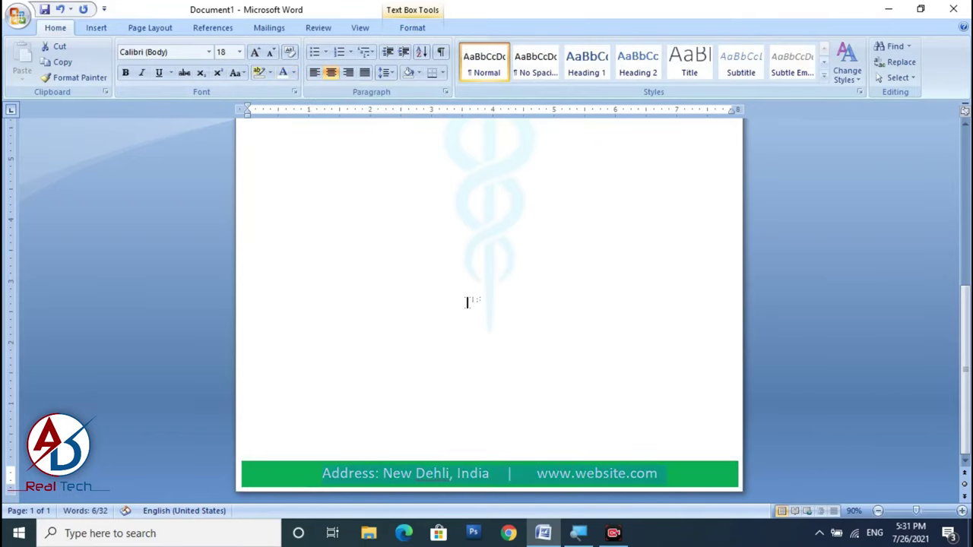
pyautogui.click(467, 302)
# Bring up the Shapes gallery from the Insert ribbon
pyautogui.scroll(-5, 469, 303)
pyautogui.scroll(2, 434, 306)
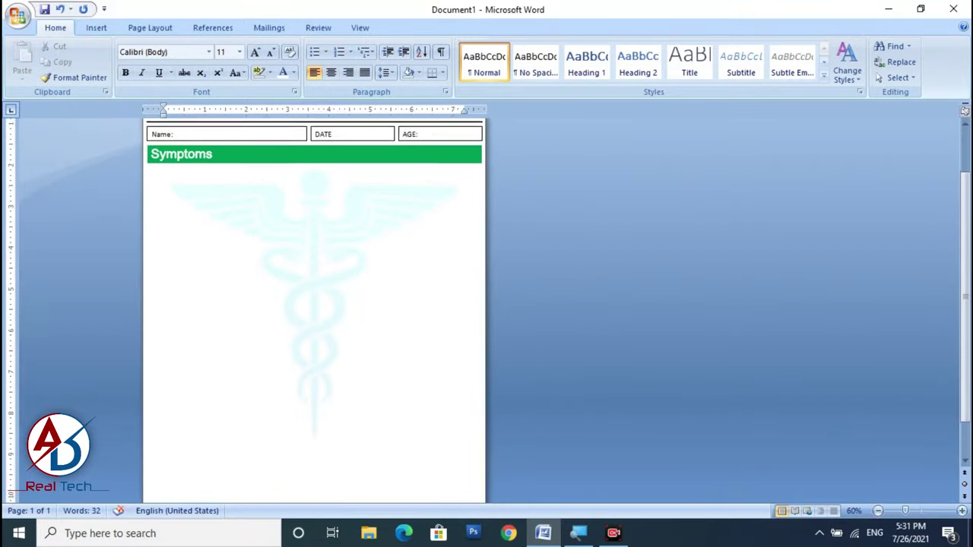
pyautogui.scroll(-2, 434, 307)
pyautogui.scroll(3, 434, 306)
pyautogui.scroll(-3, 434, 306)
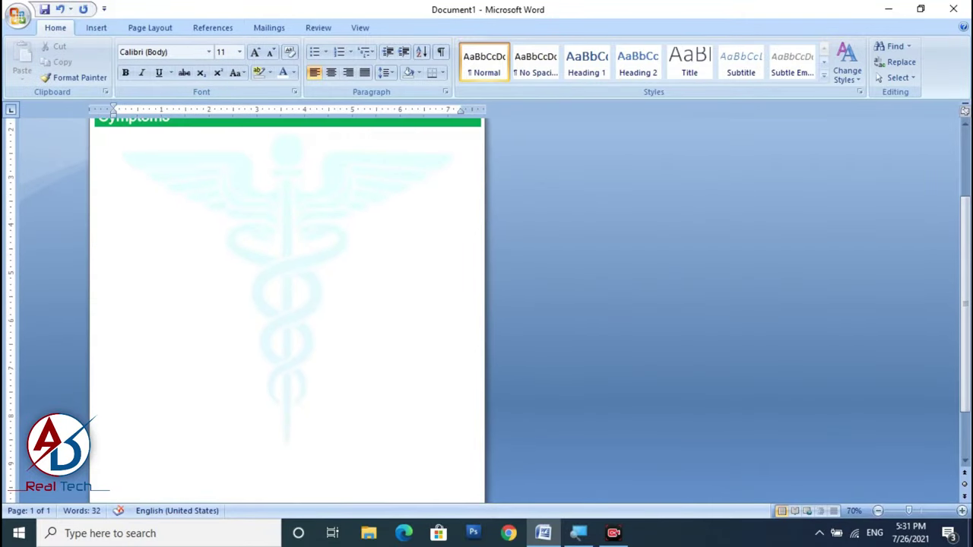
pyautogui.scroll(-2, 434, 306)
pyautogui.scroll(2, 395, 287)
pyautogui.scroll(-3, 395, 286)
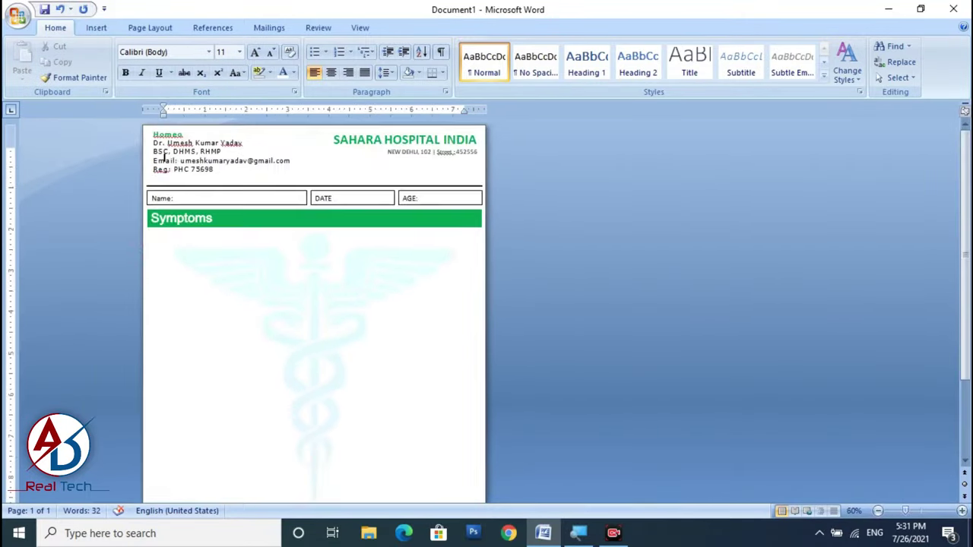
pyautogui.scroll(-1, 395, 286)
pyautogui.scroll(-1, 196, 166)
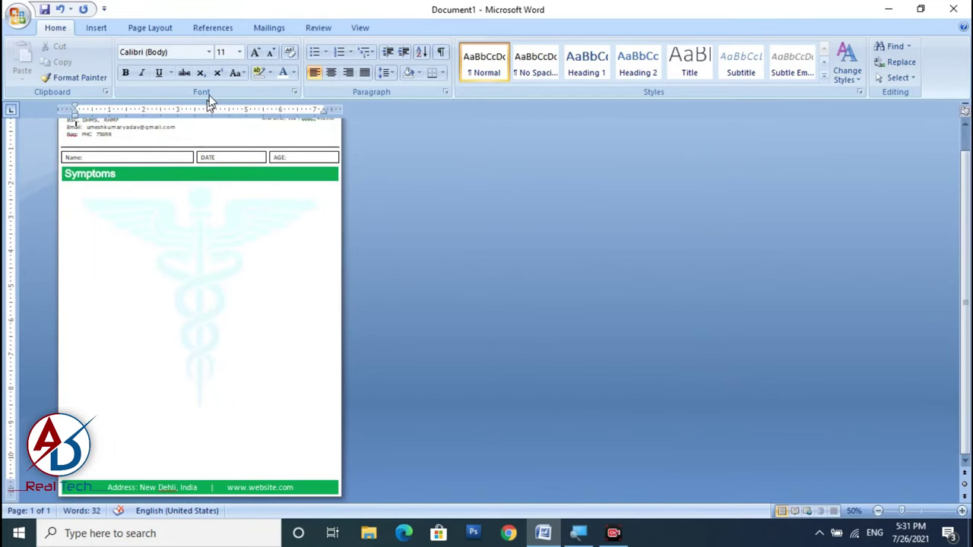
pyautogui.click(94, 28)
pyautogui.click(217, 61)
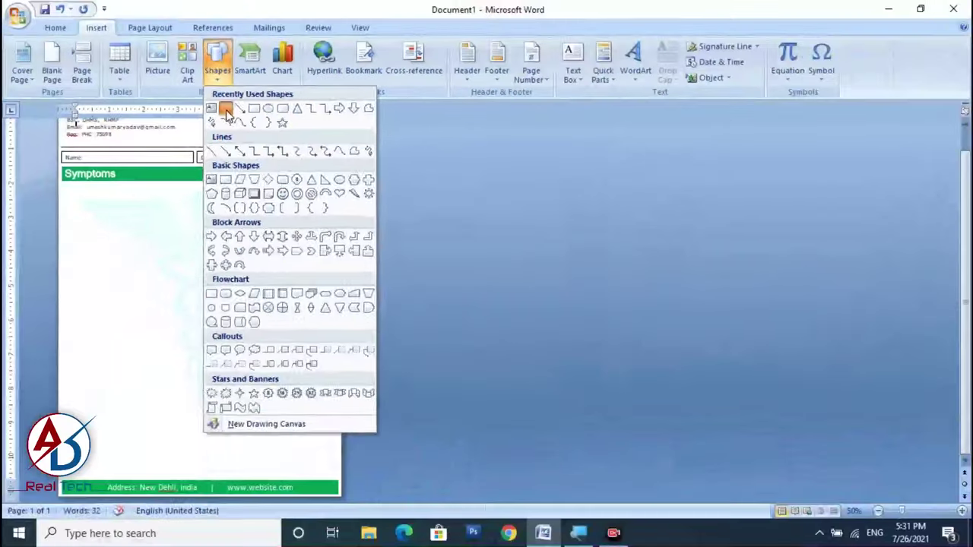
# Draw a straight vertical line below the Symptoms bar with a green 3 pt outline
pyautogui.click(225, 109)
pyautogui.moveTo(144, 183); pyautogui.dragTo(145, 452)
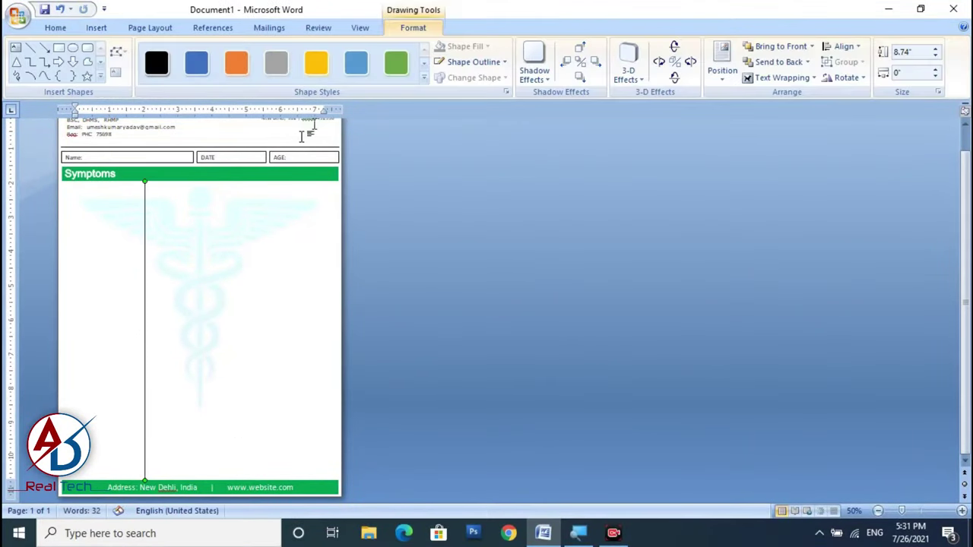
pyautogui.click(472, 62)
pyautogui.click(499, 169)
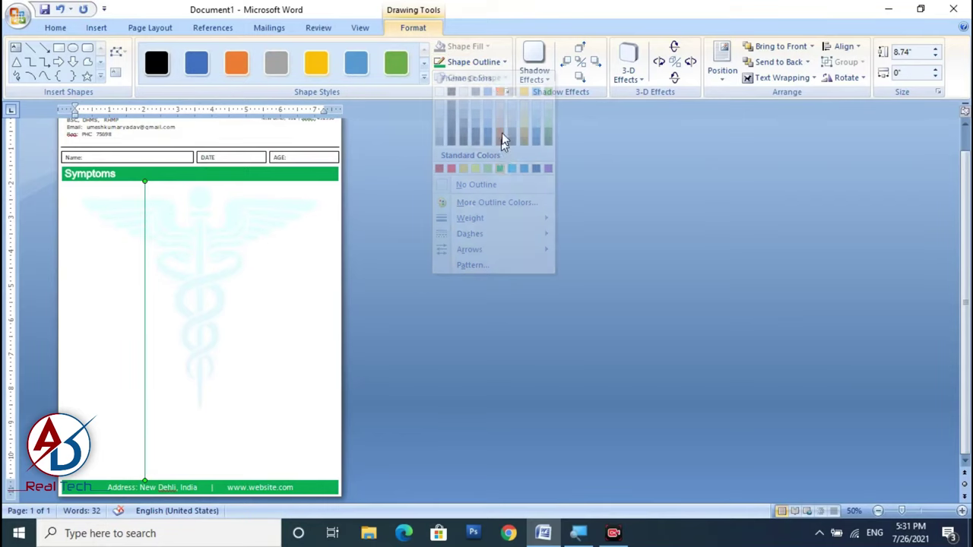
pyautogui.click(473, 61)
pyautogui.moveTo(499, 219)
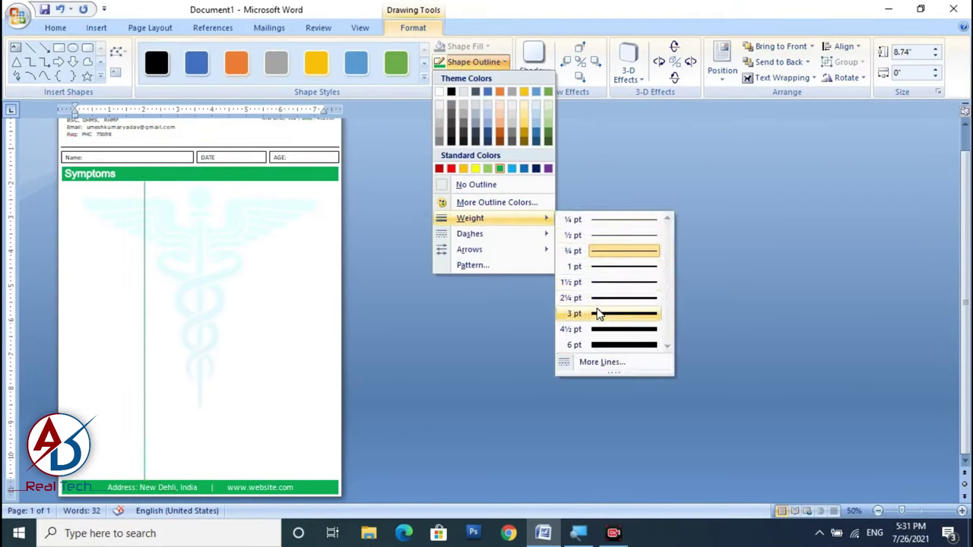
pyautogui.click(600, 315)
pyautogui.click(339, 350)
pyautogui.scroll(3, 339, 349)
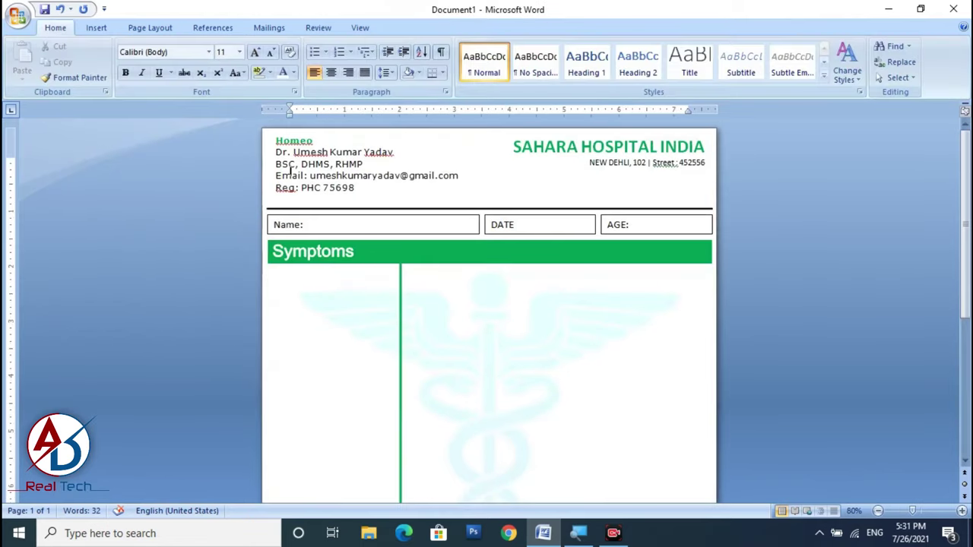
pyautogui.scroll(-1, 512, 340)
pyautogui.scroll(-3, 512, 341)
pyautogui.scroll(2, 511, 340)
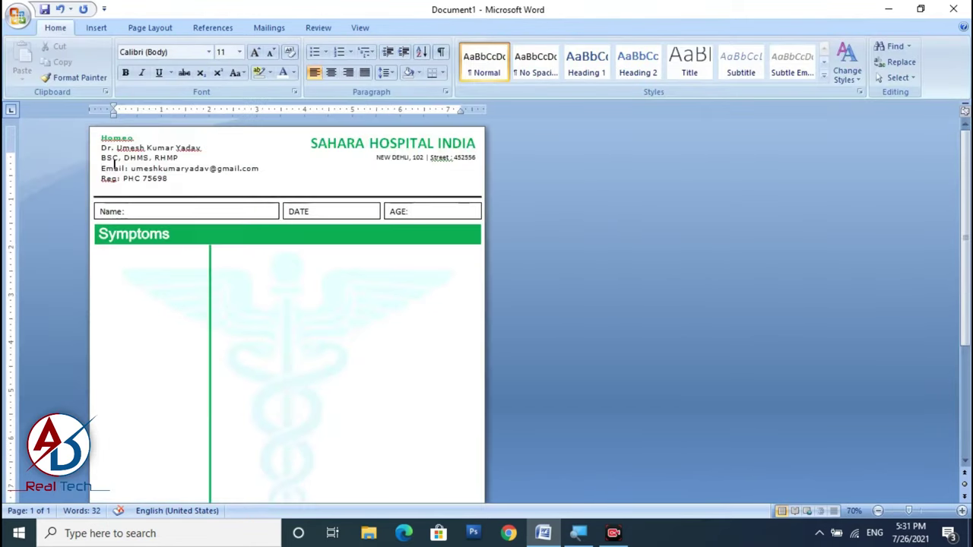
pyautogui.scroll(-3, 289, 304)
pyautogui.scroll(-2, 289, 304)
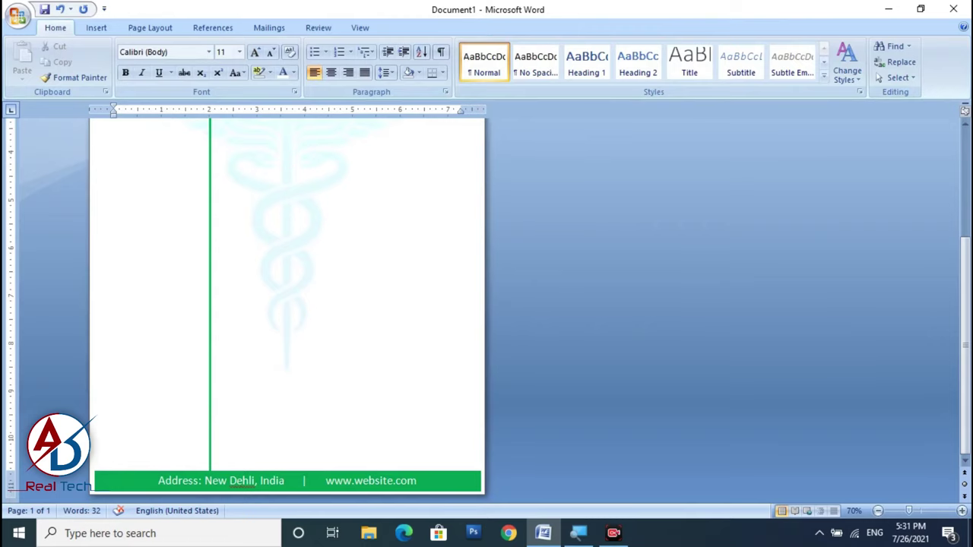
pyautogui.scroll(5, 114, 163)
pyautogui.scroll(3, 575, 190)
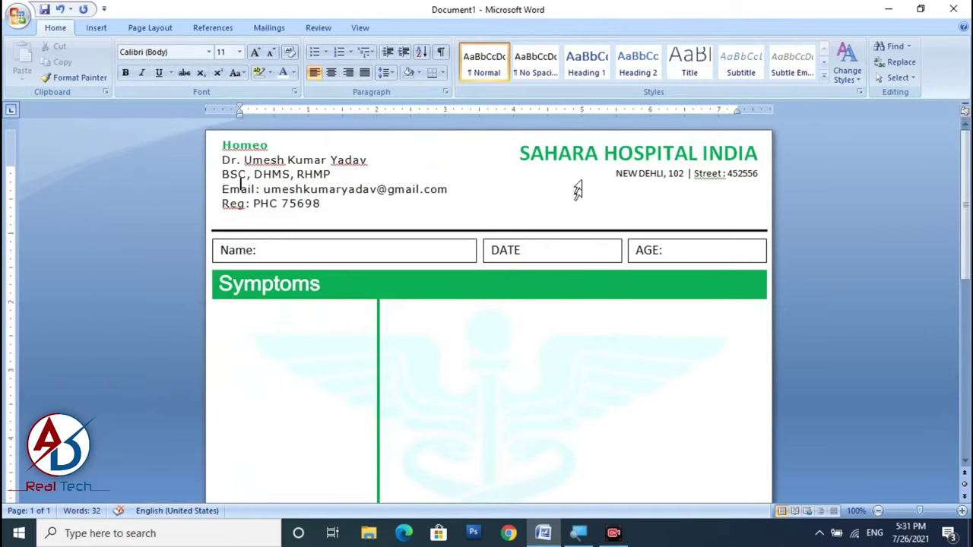
pyautogui.moveTo(570, 154); pyautogui.dragTo(759, 154)
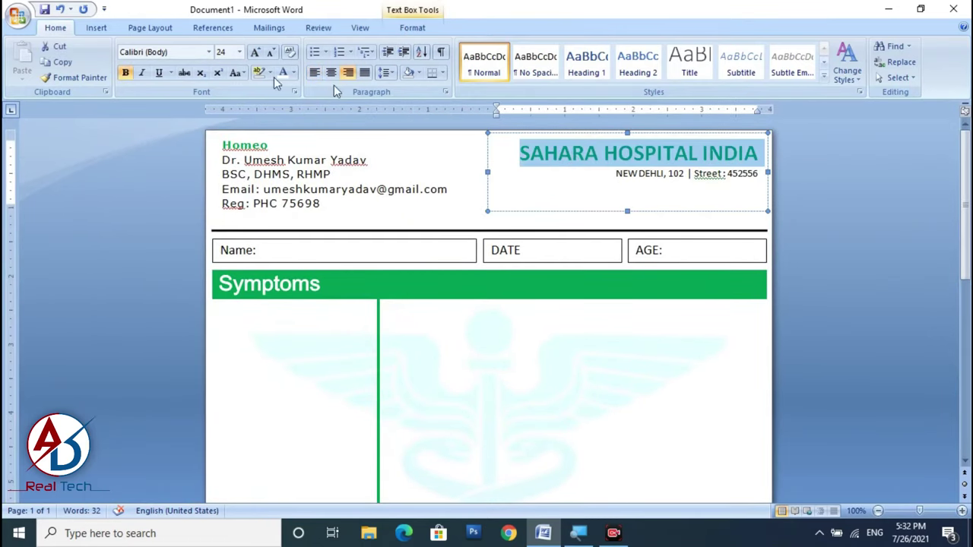
# Set SAHARA HOSPITAL INDIA in Verdana, shrinking it three sizes to fit one line
pyautogui.click(209, 52)
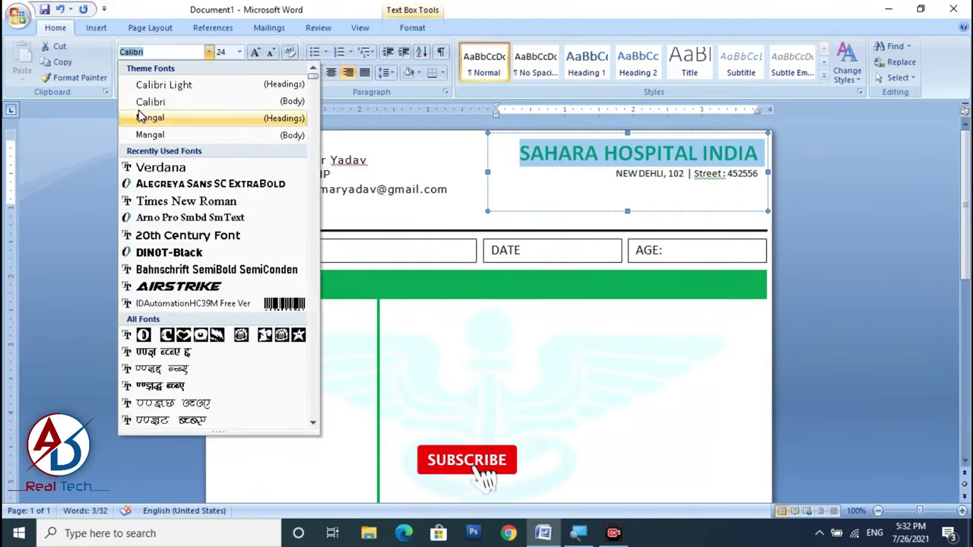
pyautogui.click(161, 166)
pyautogui.click(272, 54)
pyautogui.click(272, 53)
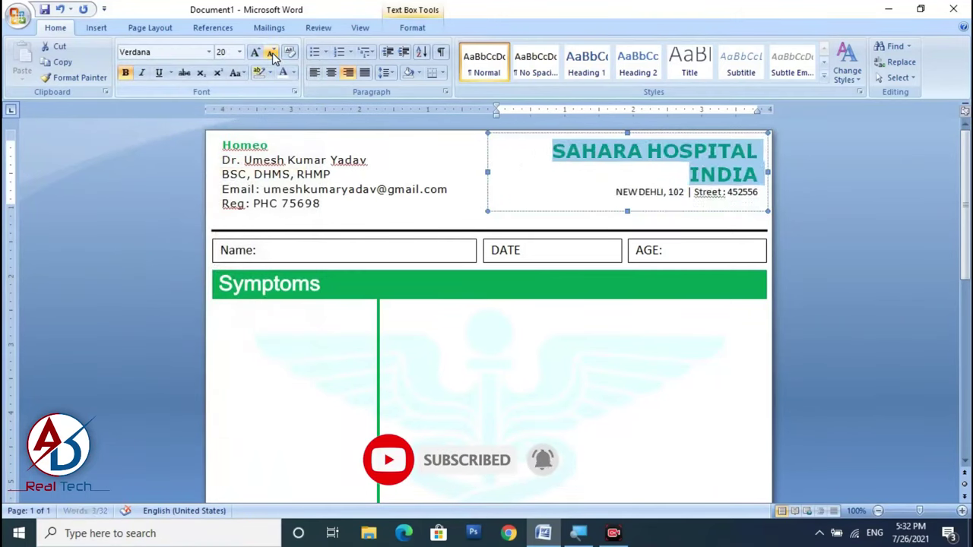
pyautogui.click(272, 53)
pyautogui.click(272, 53)
# Enlarge the address line under the hospital name two font sizes, to 14 pt
pyautogui.click(696, 167)
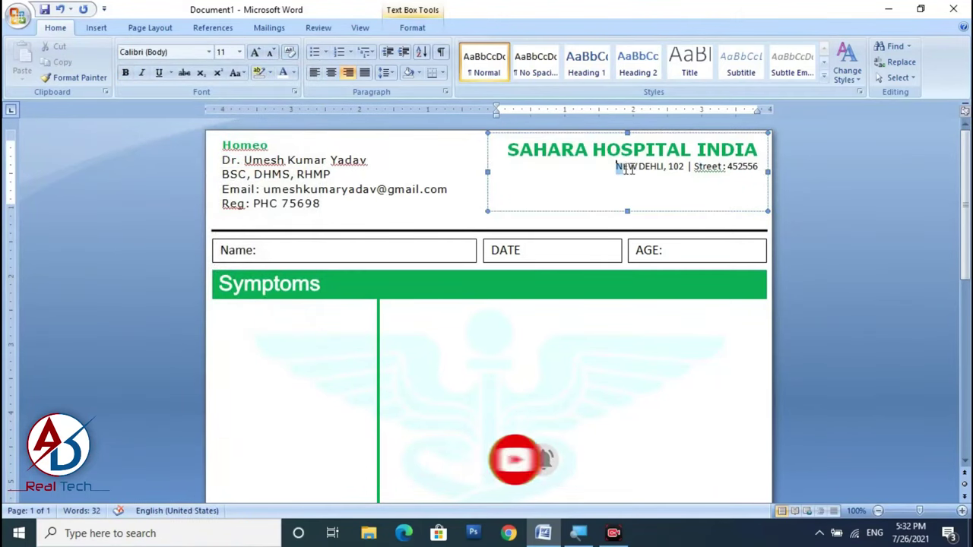
pyautogui.moveTo(617, 164); pyautogui.dragTo(760, 201)
pyautogui.click(257, 53)
pyautogui.click(257, 53)
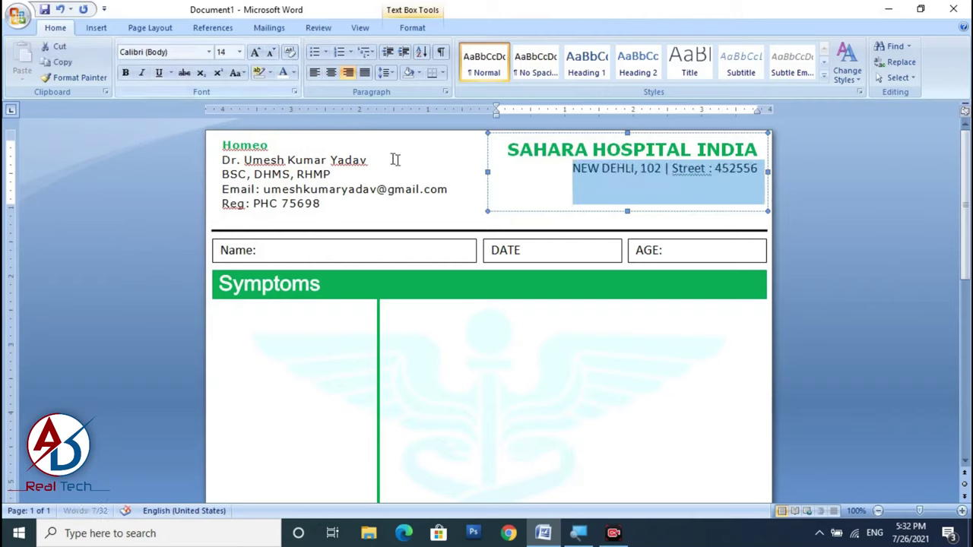
pyautogui.click(322, 204)
# Set the doctor's details text to 12 pt, keeping the font and regular weight
pyautogui.moveTo(322, 203); pyautogui.dragTo(220, 145)
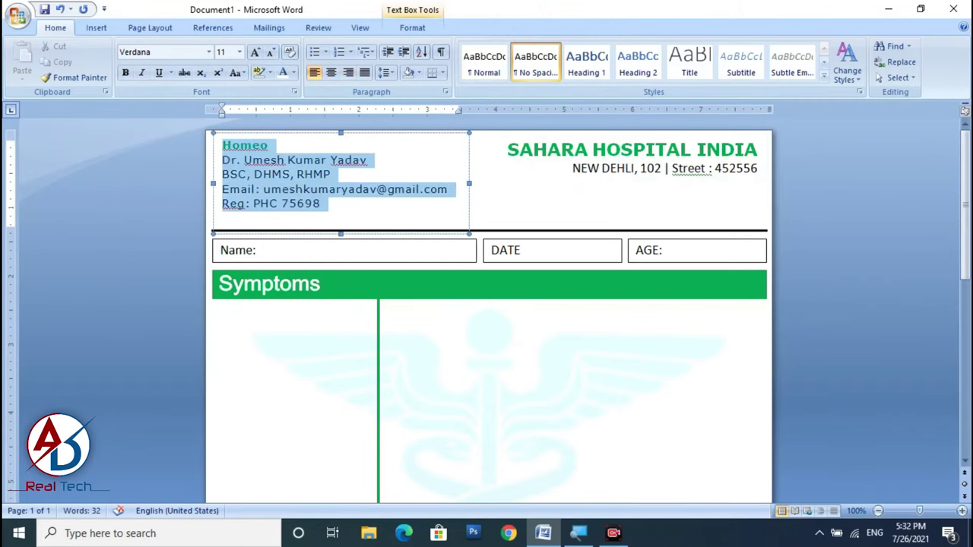
pyautogui.click(257, 54)
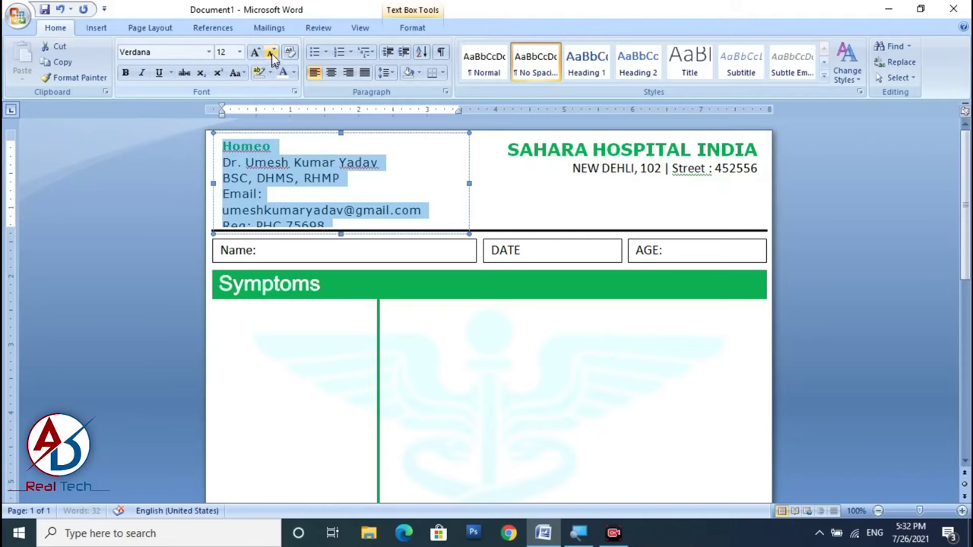
pyautogui.click(271, 54)
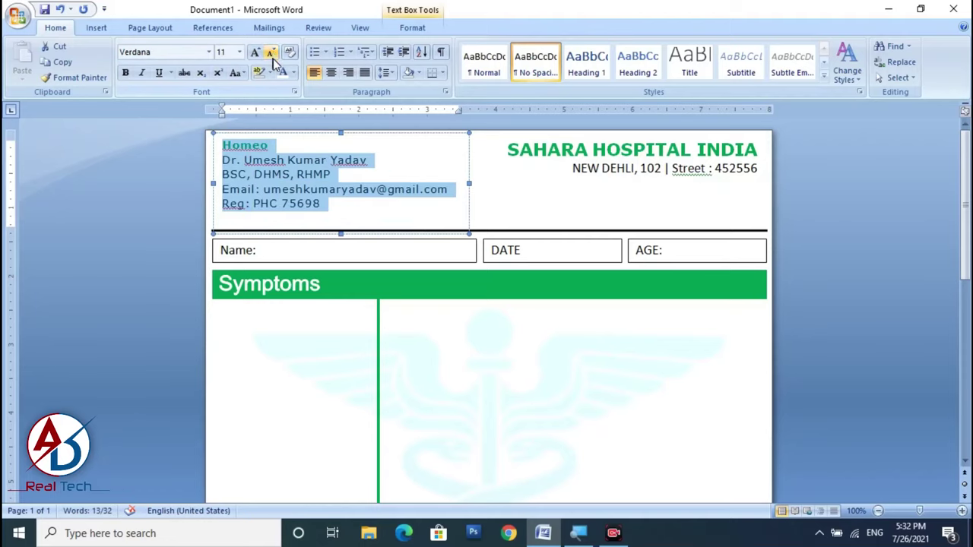
pyautogui.click(208, 52)
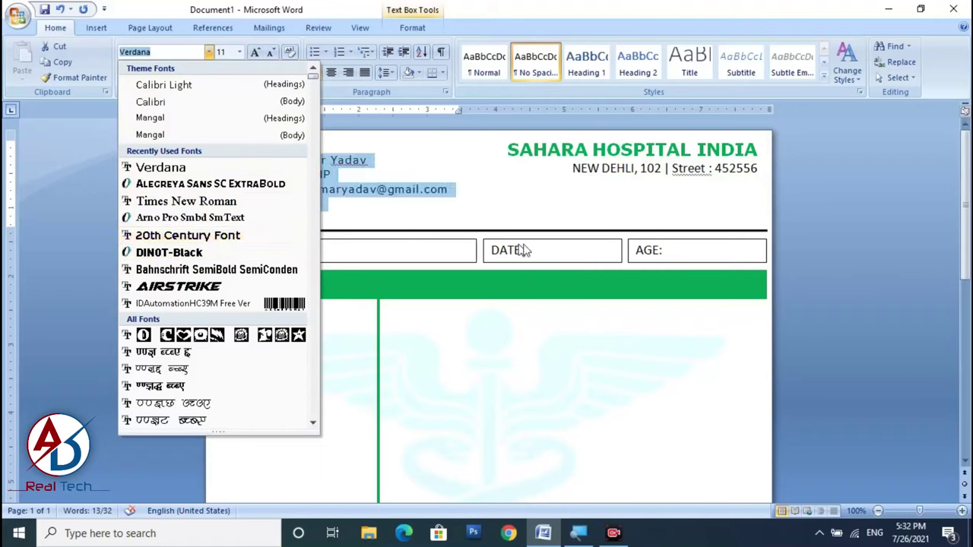
pyautogui.click(527, 202)
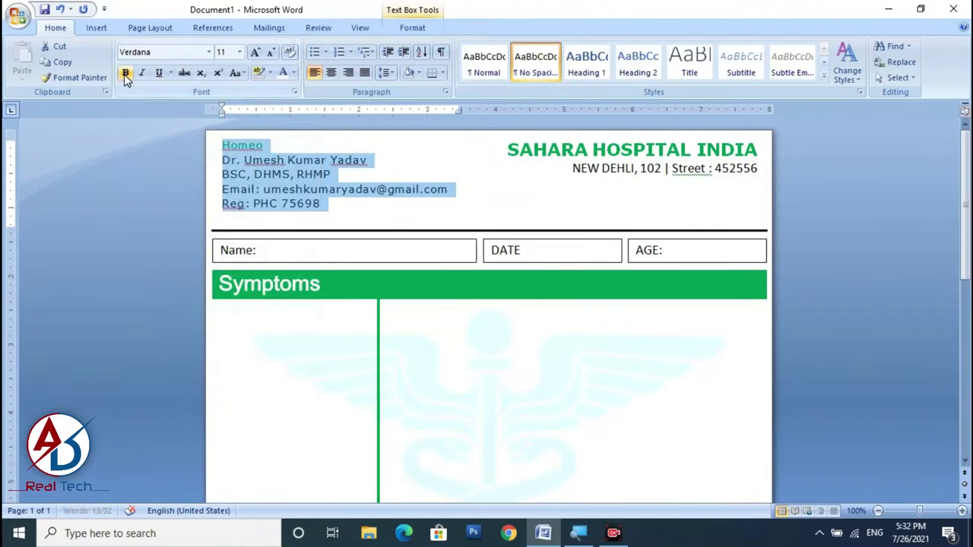
pyautogui.click(126, 73)
pyautogui.click(125, 73)
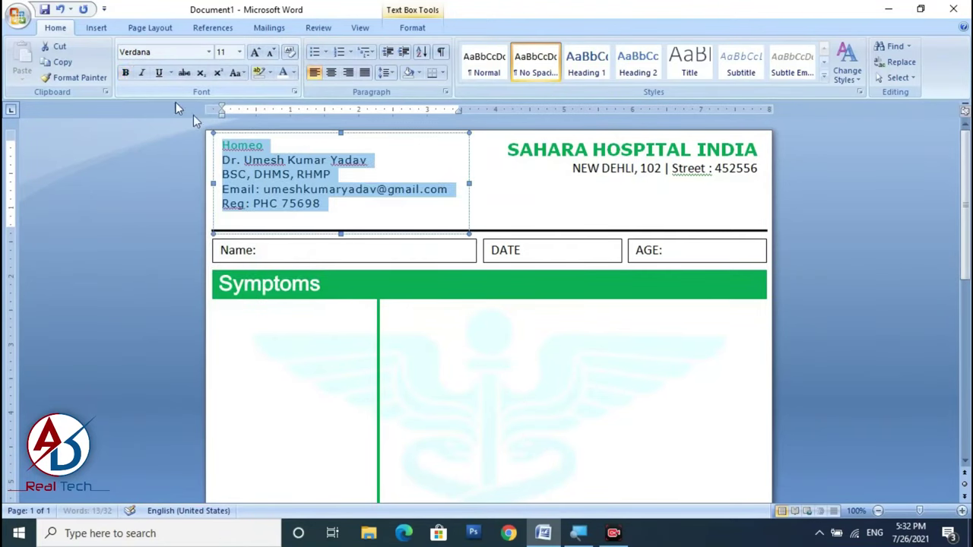
pyautogui.click(256, 52)
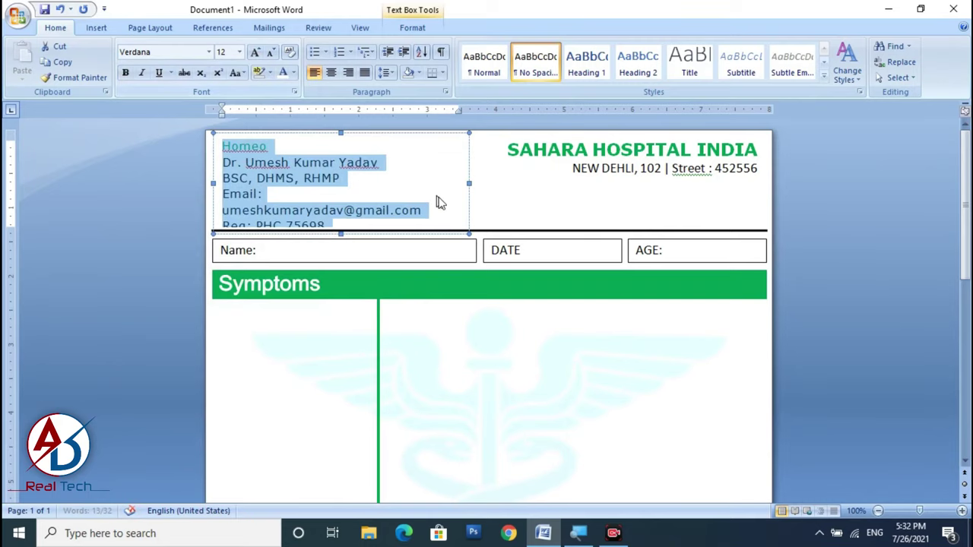
# Widen the details box so the email fits on one line, then check the word 'Homeo'
pyautogui.click(475, 190)
pyautogui.moveTo(466, 190); pyautogui.dragTo(490, 190)
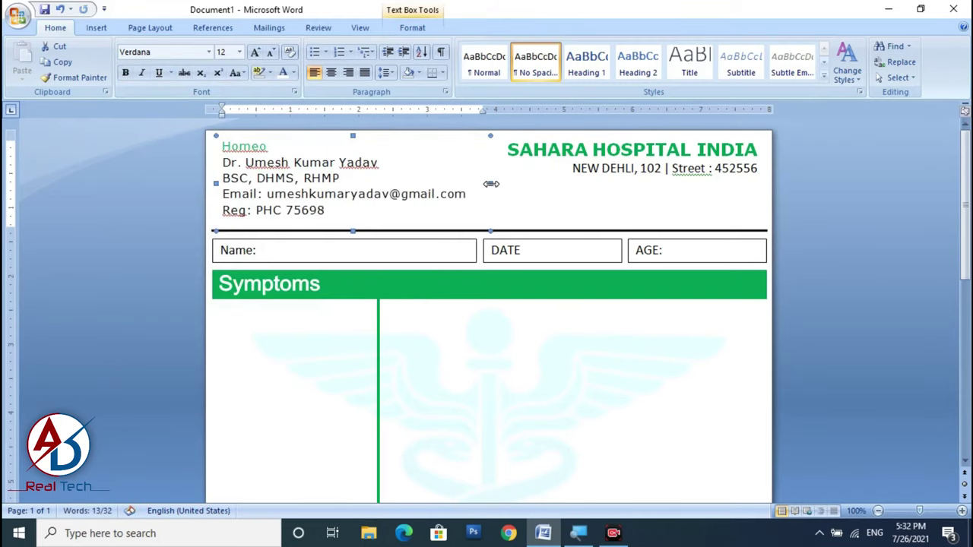
pyautogui.click(232, 186)
pyautogui.keyDown('ctrl'); pyautogui.scroll(-6, 372, 353); pyautogui.keyUp('ctrl')
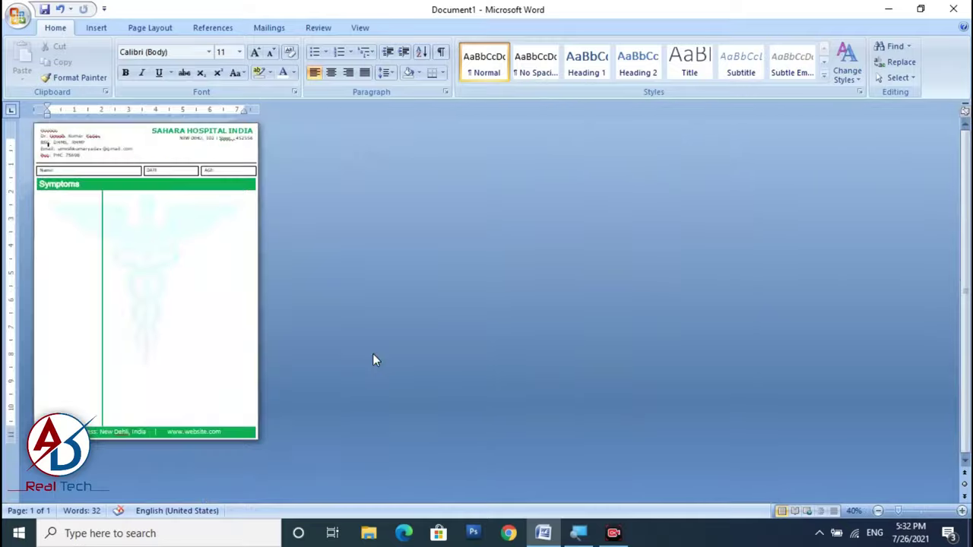
pyautogui.keyDown('ctrl'); pyautogui.scroll(6, 373, 353); pyautogui.keyUp('ctrl')
pyautogui.doubleClick(244, 146)
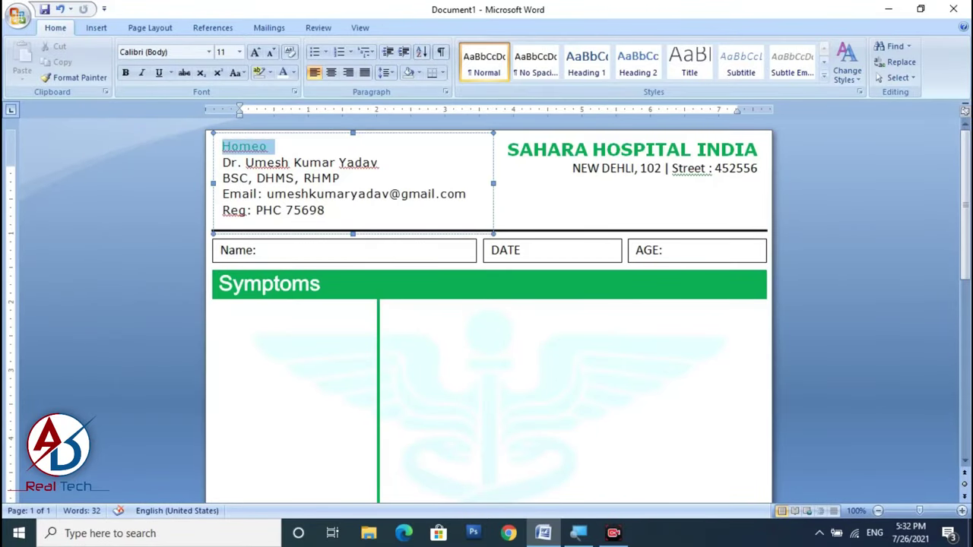
pyautogui.click(293, 72)
pyautogui.click(285, 91)
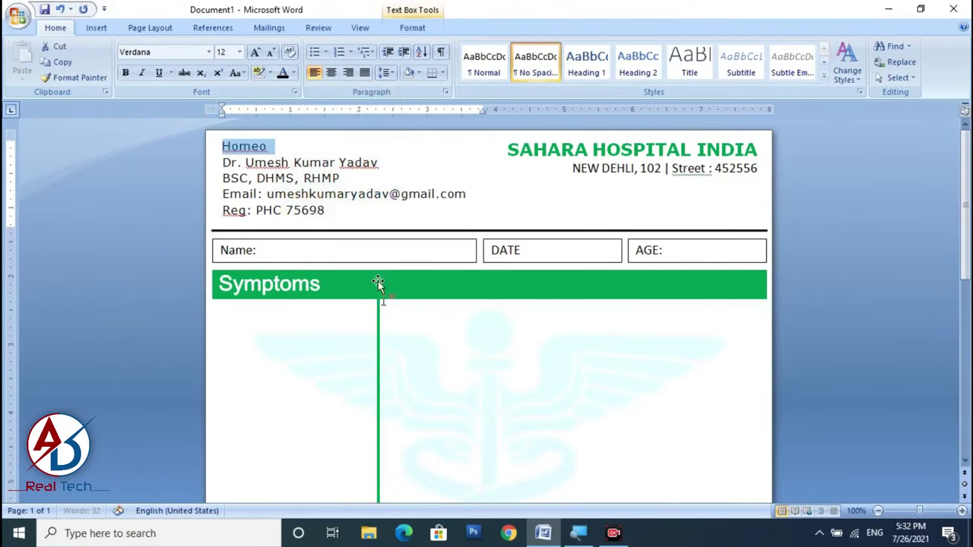
pyautogui.click(466, 369)
pyautogui.keyDown('ctrl'); pyautogui.scroll(-5, 393, 372); pyautogui.keyUp('ctrl')
pyautogui.keyDown('ctrl'); pyautogui.scroll(4, 394, 372); pyautogui.keyUp('ctrl')
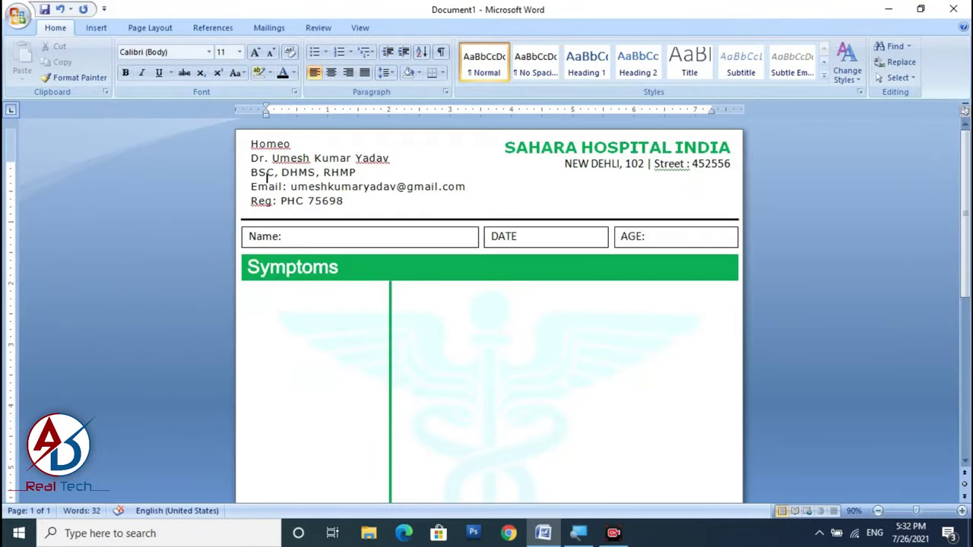
pyautogui.scroll(-3, 394, 372)
pyautogui.scroll(-3, 393, 373)
pyautogui.scroll(-3, 163, 157)
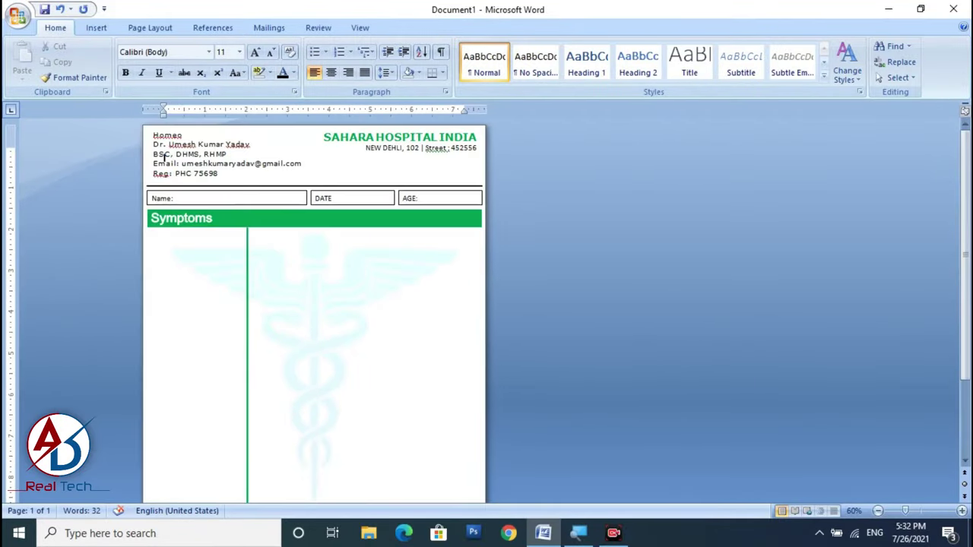
pyautogui.scroll(-2, 421, 388)
pyautogui.scroll(2, 419, 380)
pyautogui.scroll(-1, 434, 341)
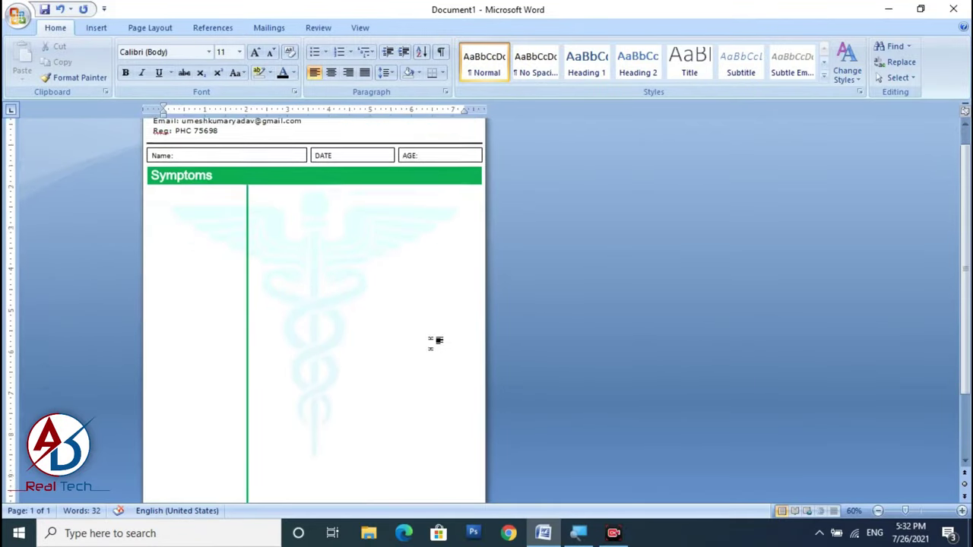
pyautogui.scroll(-2, 433, 342)
pyautogui.scroll(3, 343, 408)
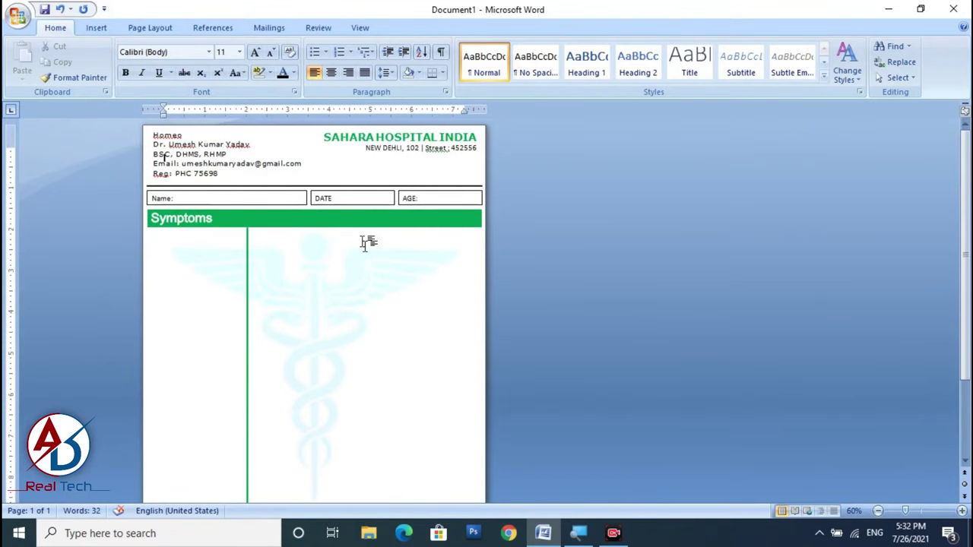